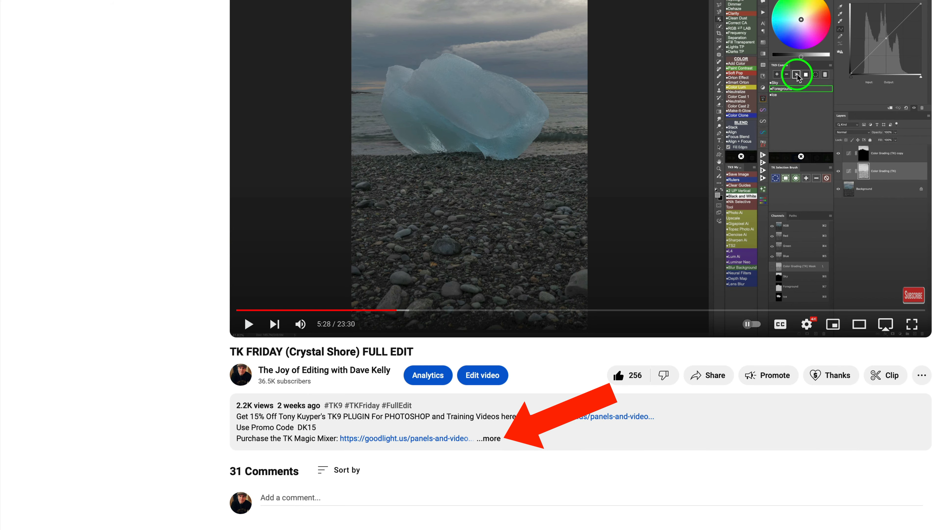
Expand the video description to review its resource links, and read through the TK9 v3 plugin offer on the goodlight.us store page
left_click(491, 439)
scroll(491, 438, "down", 2)
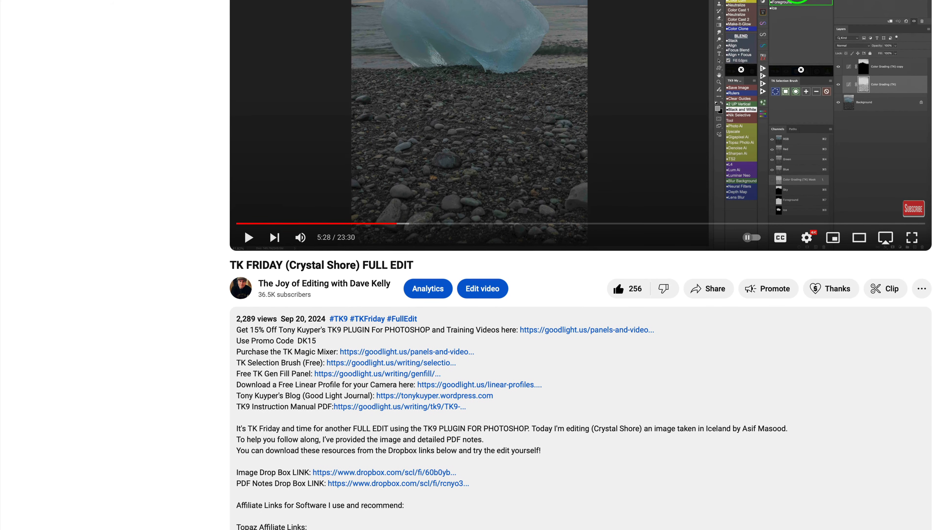
scroll(580, 265, "down", 10)
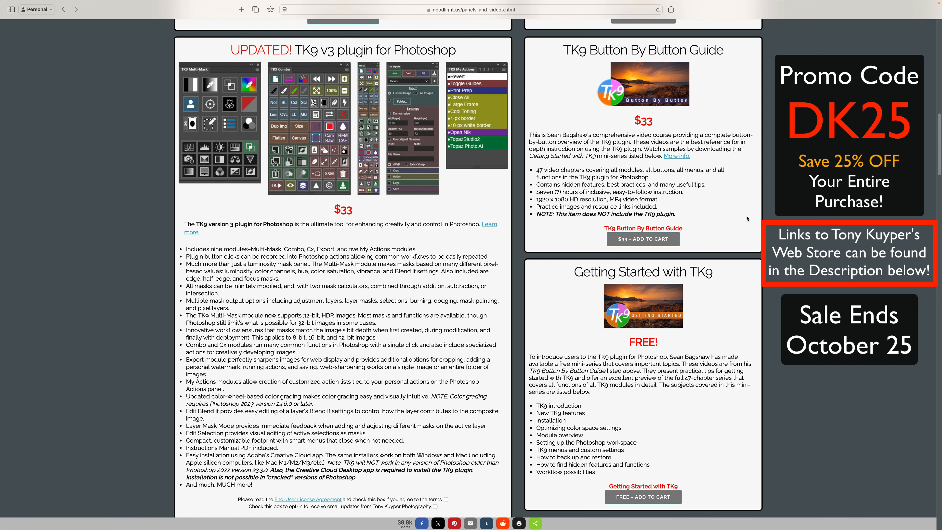
scroll(747, 218, "down", 6)
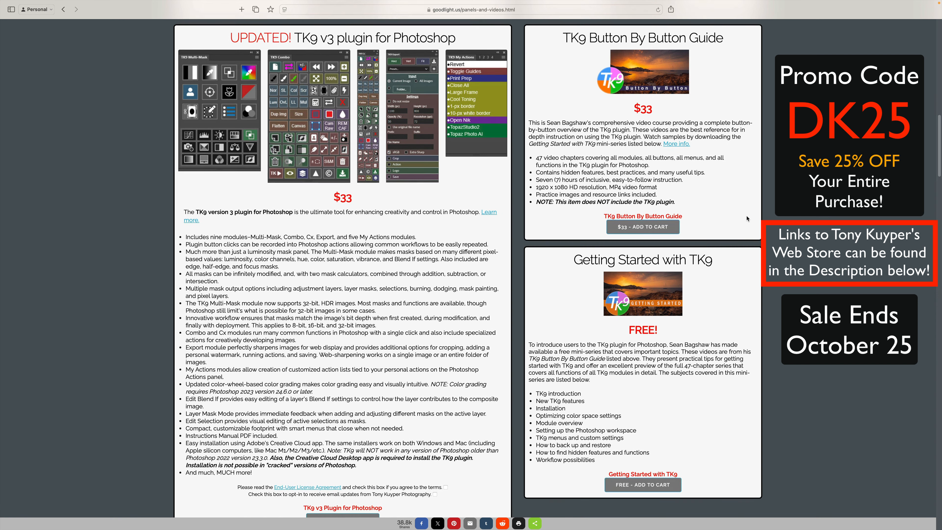
scroll(747, 218, "down", 9)
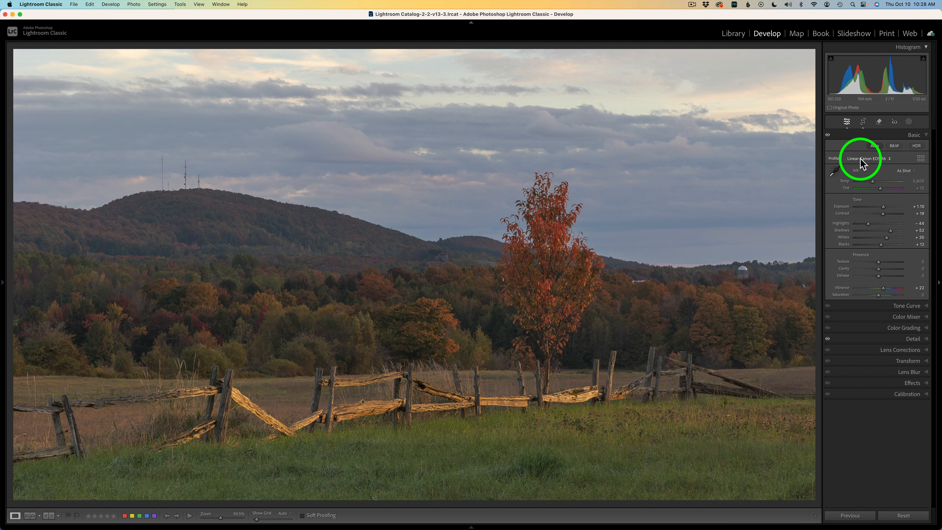
Review the photo's crop, its sharpening and noise reduction settings, and its lens corrections in Lightroom Classic
left_click(863, 122)
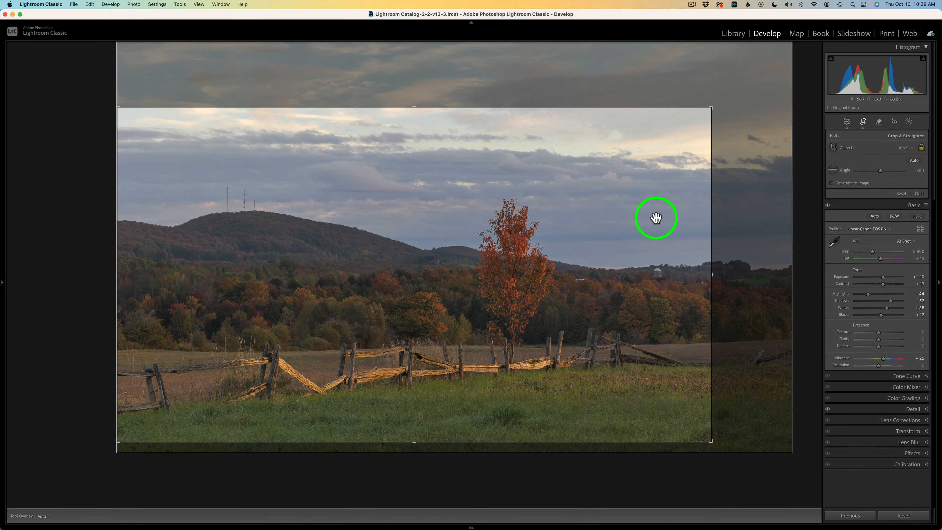
left_click(846, 122)
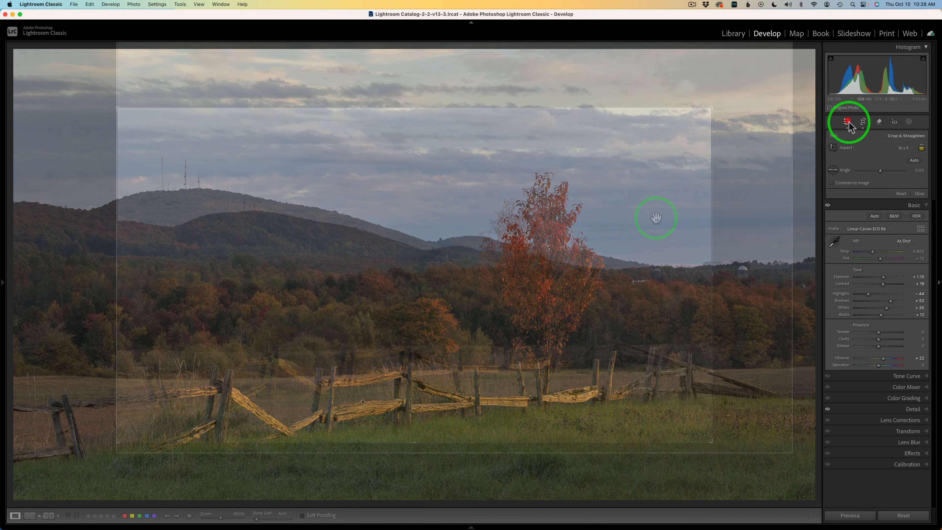
left_click(907, 338)
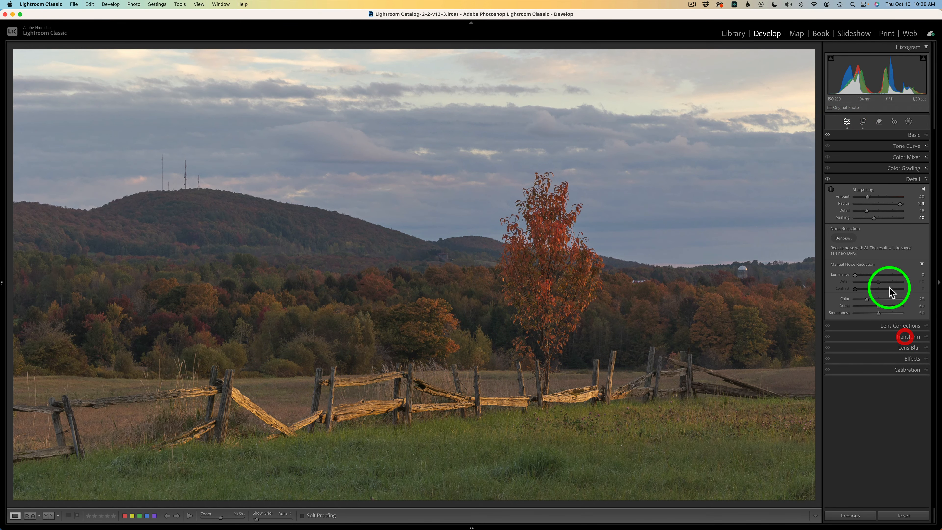
left_click(874, 182)
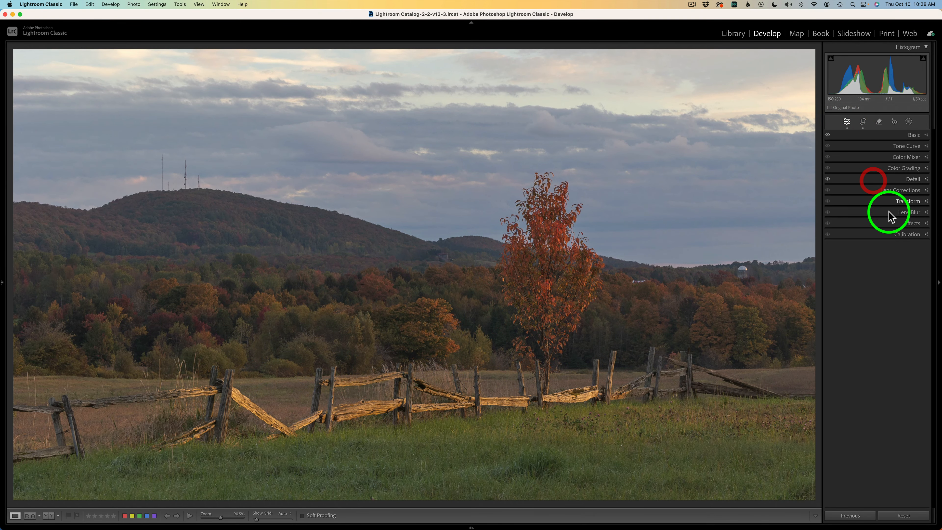
left_click(903, 193)
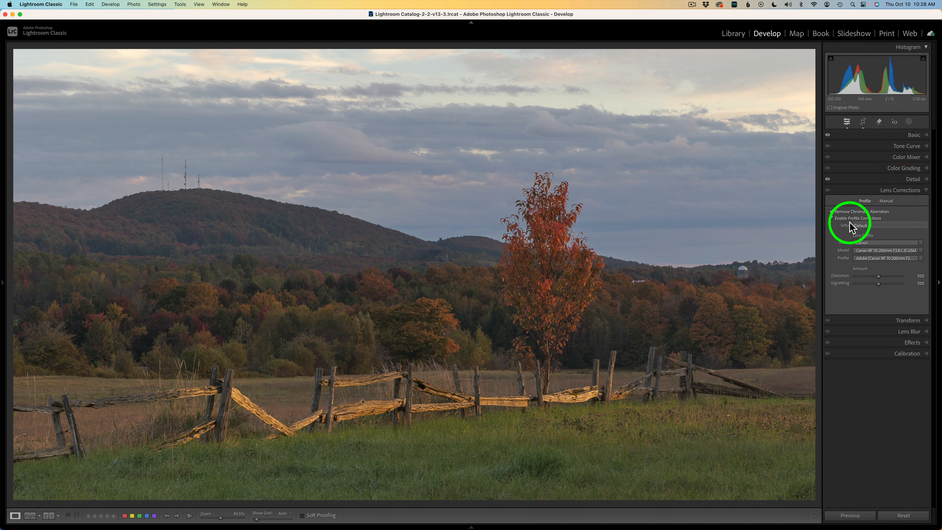
left_click(862, 191)
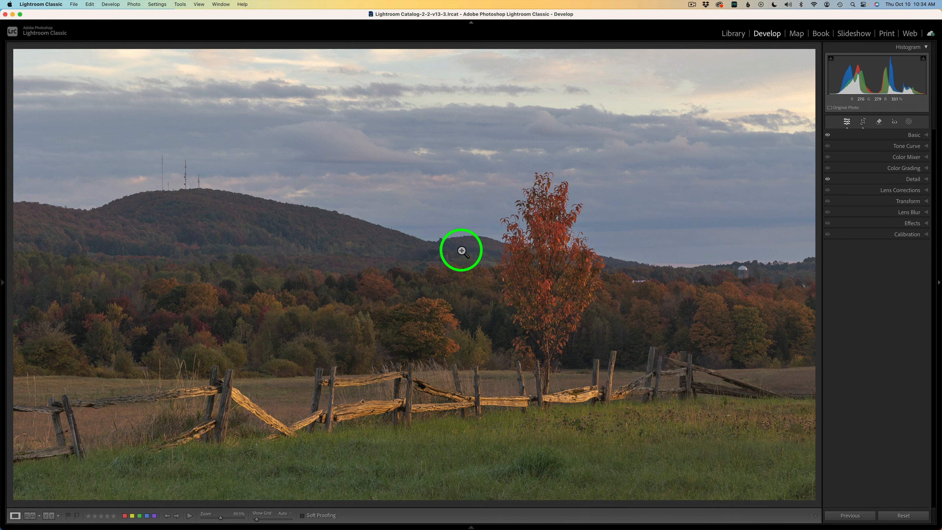
Send the photo from Lightroom Classic to Adobe Photoshop 2024 and run the B and C Landscape action on it
right_click(460, 251)
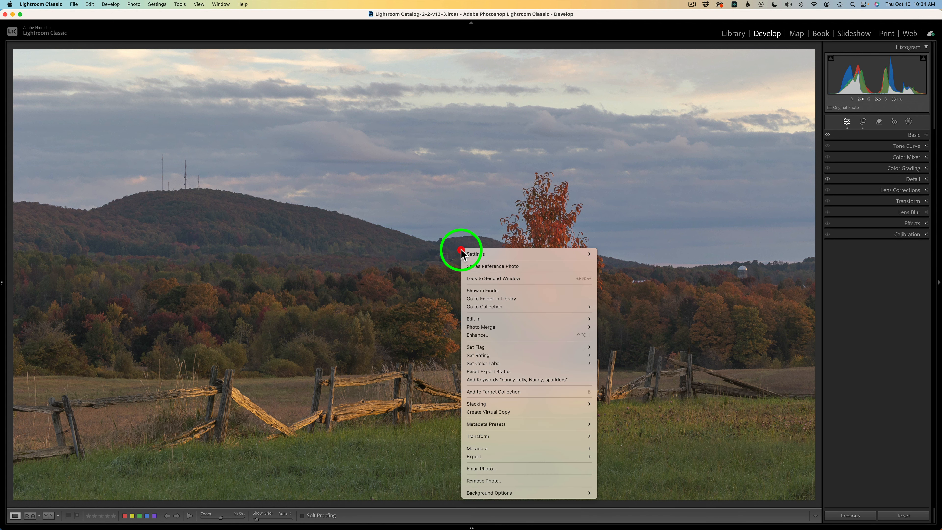
mouse_move(509, 318)
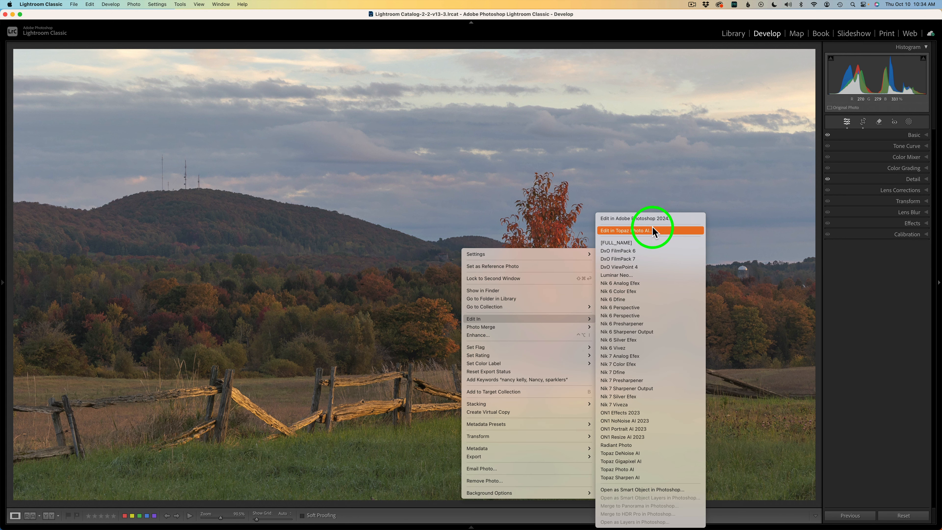
left_click(652, 220)
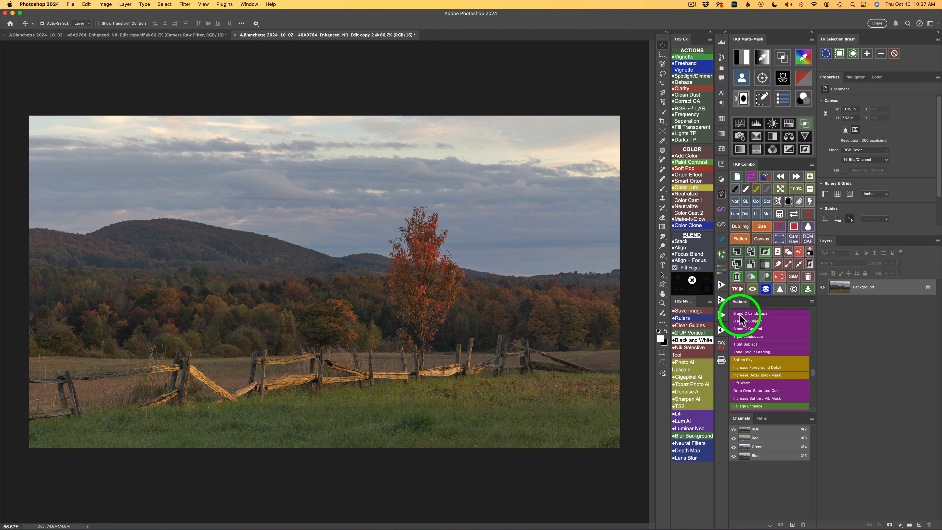
left_click(759, 314)
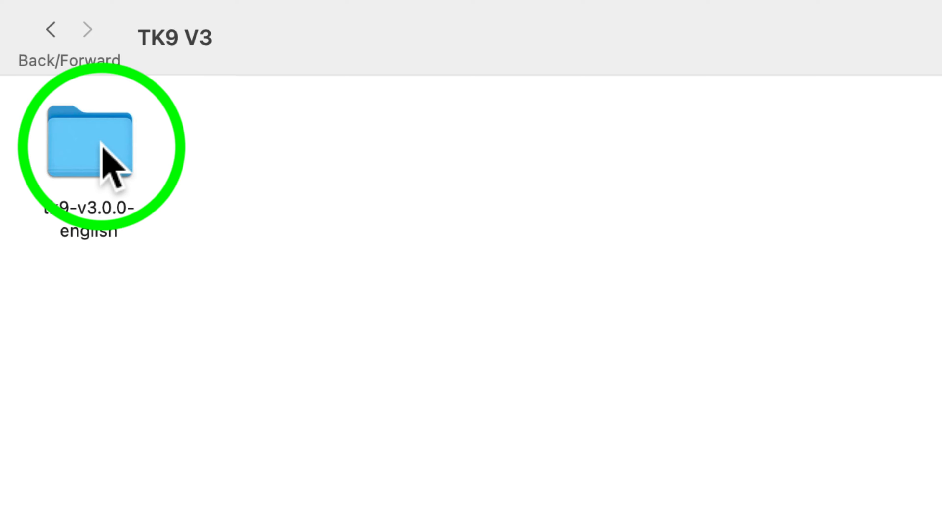
In Finder, open the TK9 Example Actions folder inside Documents and Resources of the tk9-v3.0.0-english download
double_click(100, 143)
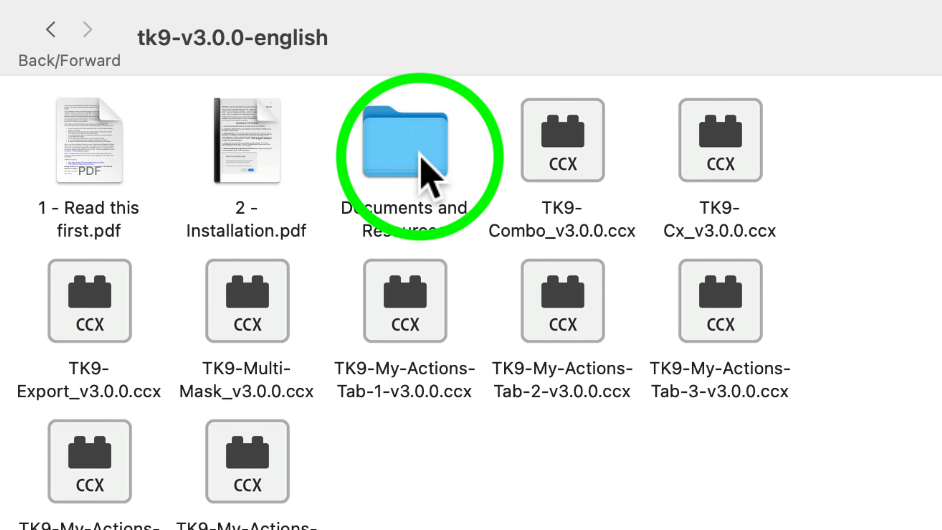
left_click(408, 150)
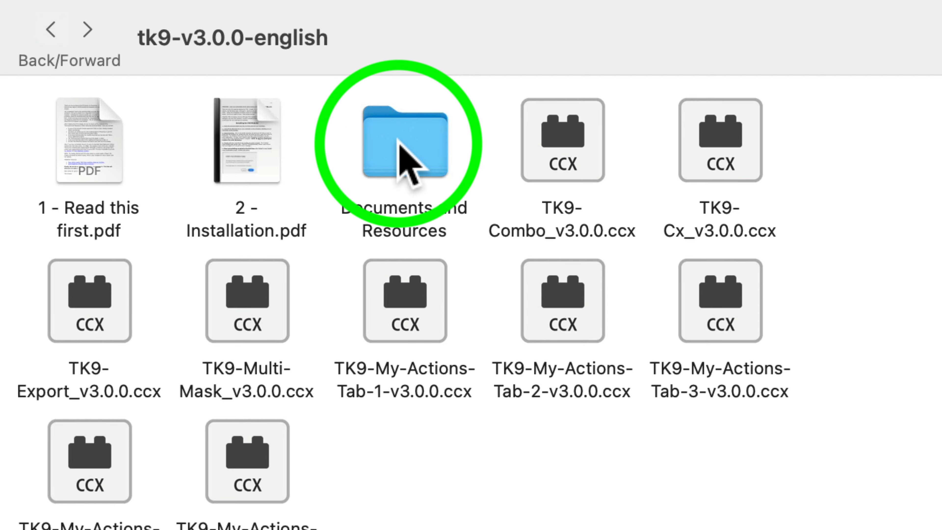
double_click(396, 151)
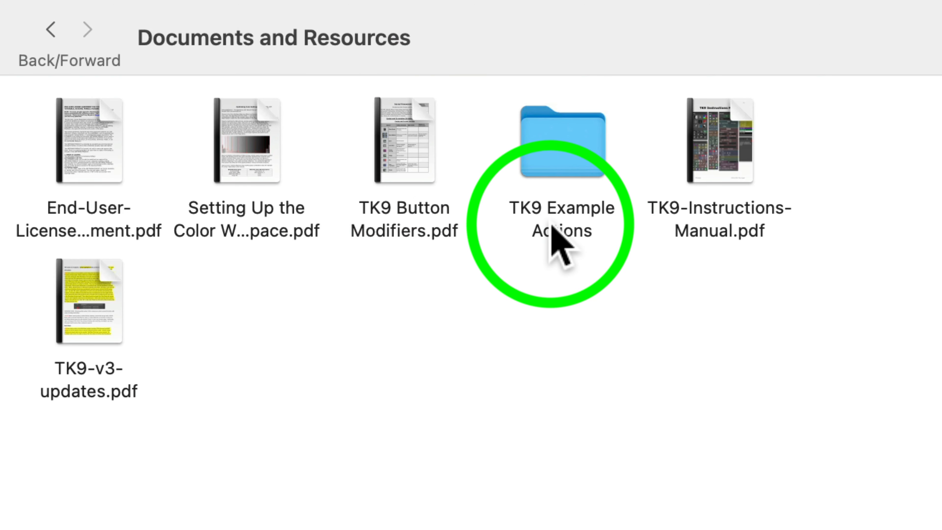
double_click(563, 165)
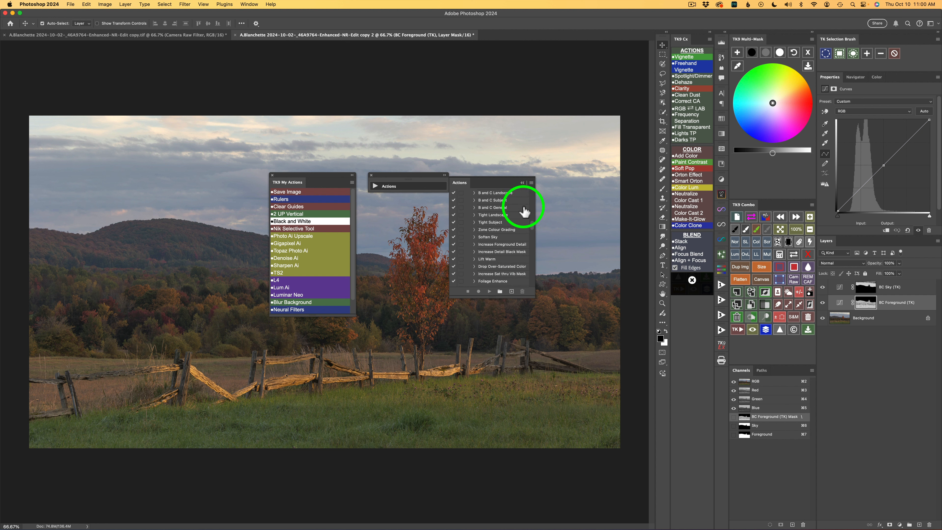
Switch Photoshop's Actions panel to Button Mode and look through the available action buttons
left_click(531, 183)
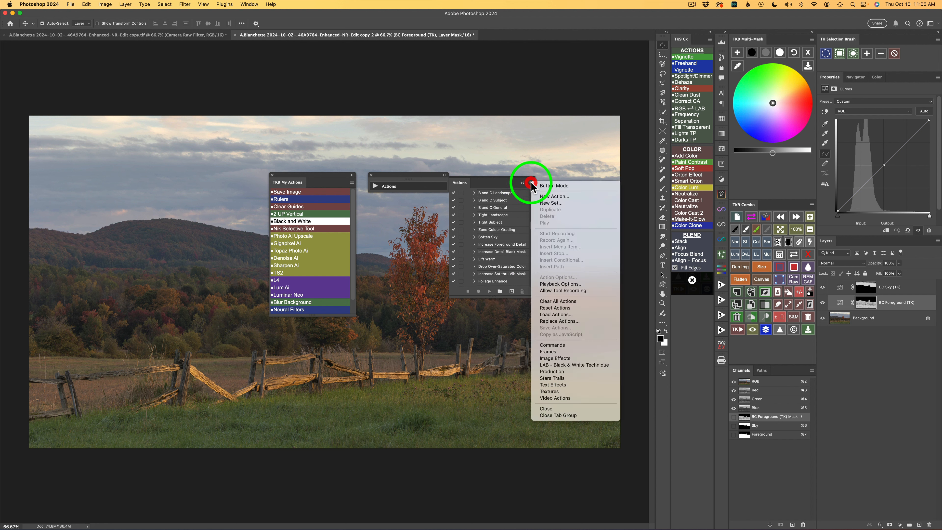
left_click(555, 186)
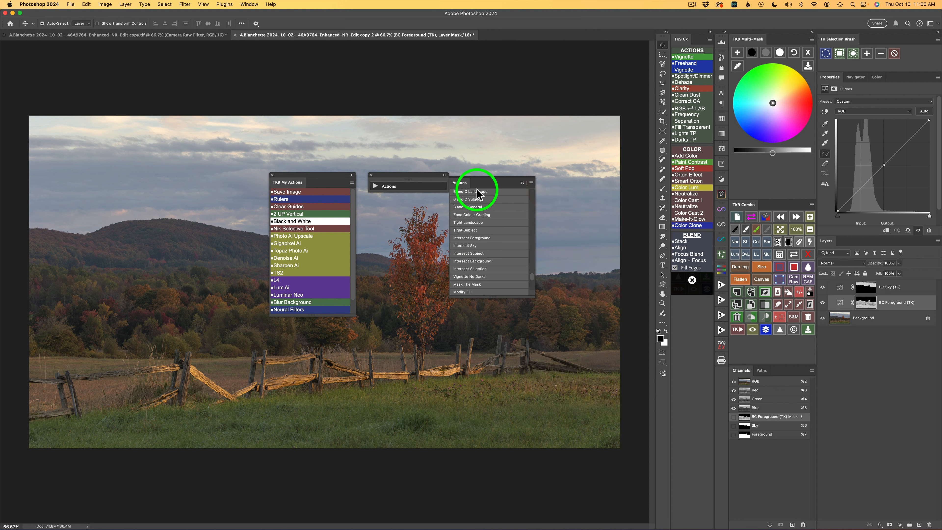
scroll(493, 215, "up", 5)
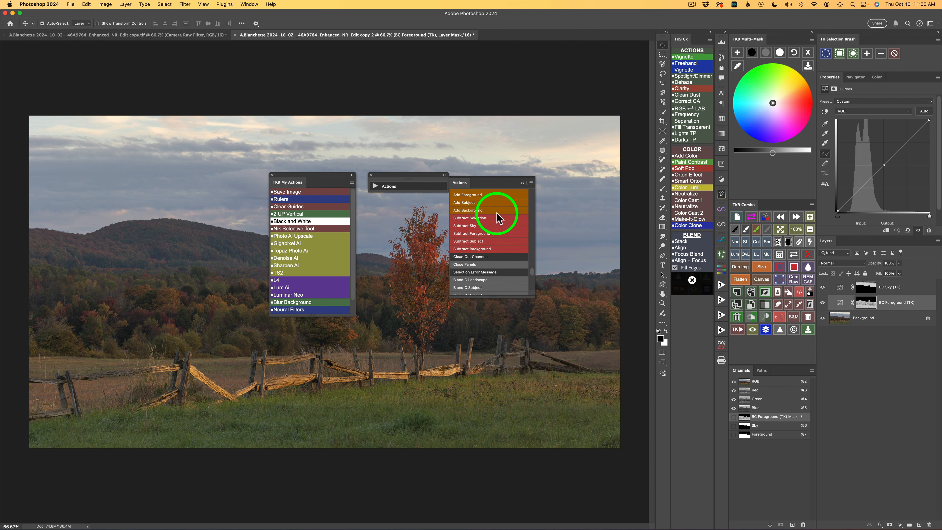
scroll(497, 218, "down", 5)
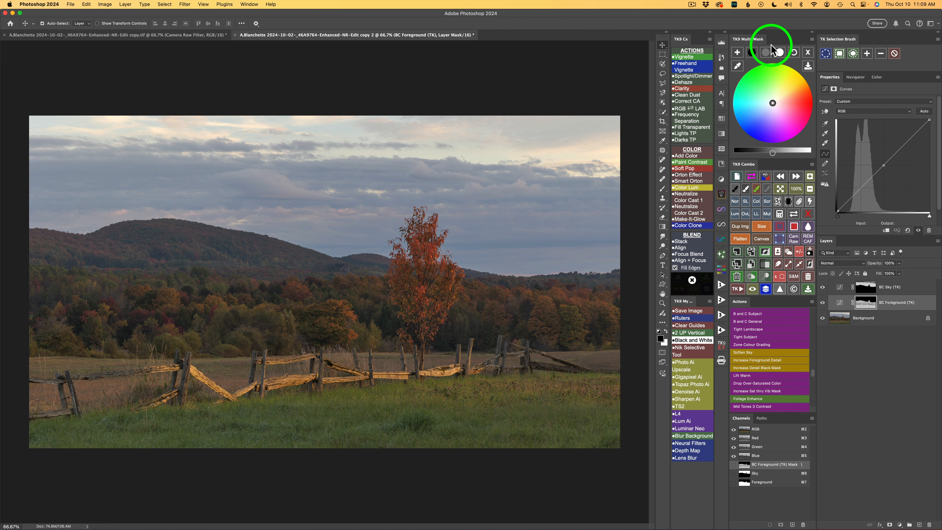
Brighten the midtones of the BC Foreground (TK) layer to about 29 and darken its blacks to -24
left_click(765, 54)
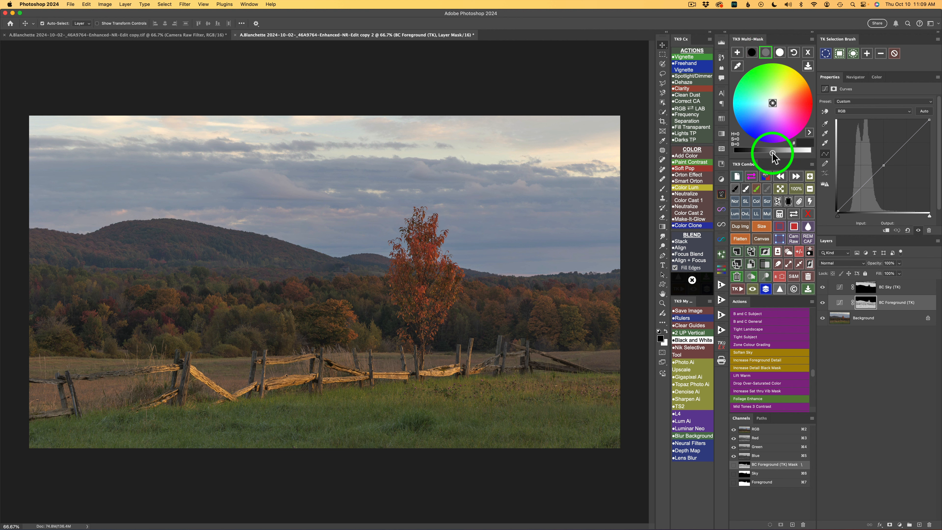
left_click_drag(775, 153, 790, 152)
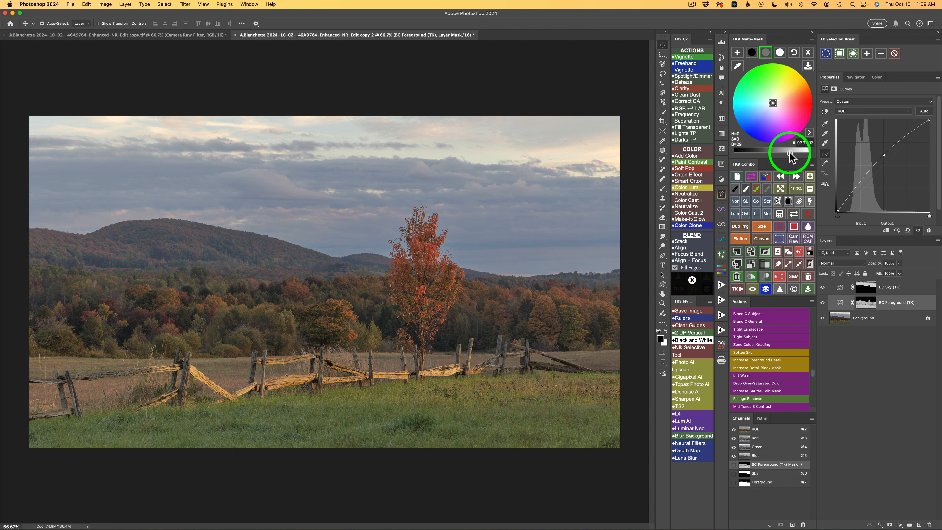
left_click(752, 53)
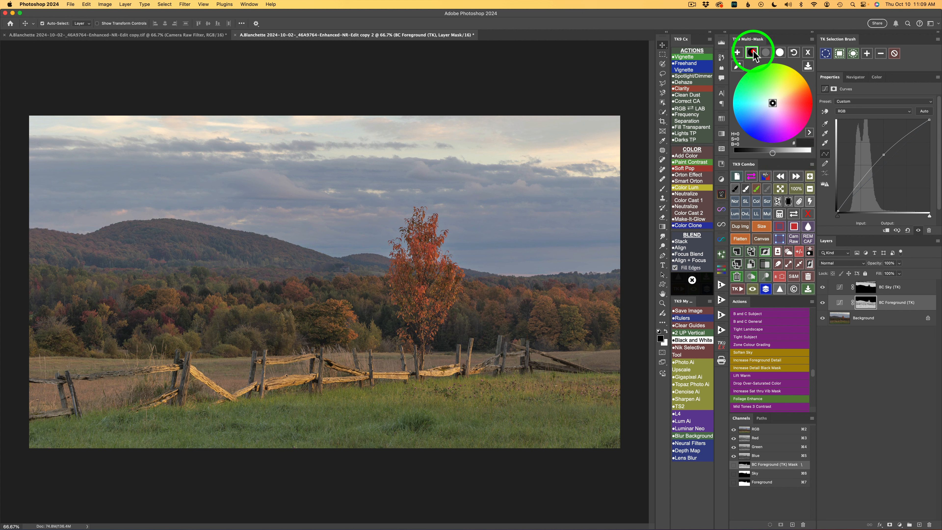
left_click(772, 154)
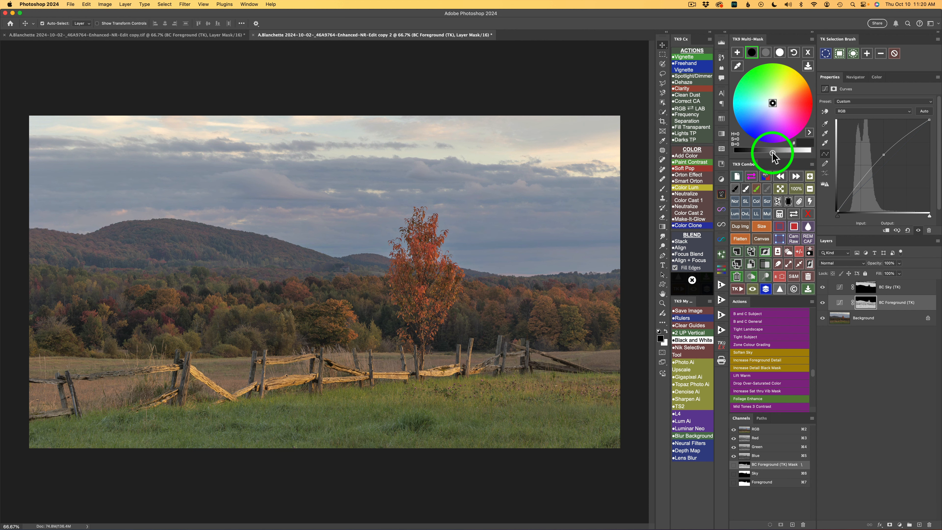
left_click_drag(772, 153, 759, 154)
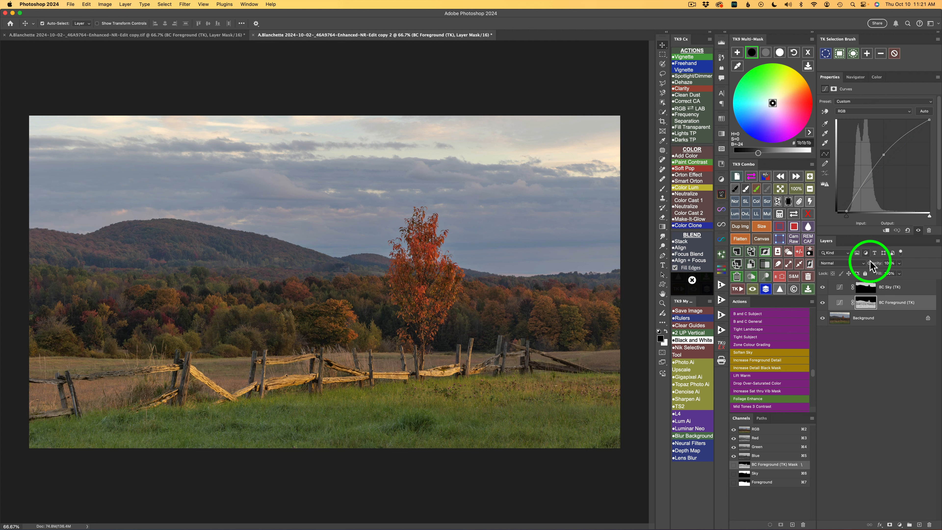
Darken the midtones of the BC Sky (TK) layer to a brightness of -10
left_click(920, 292)
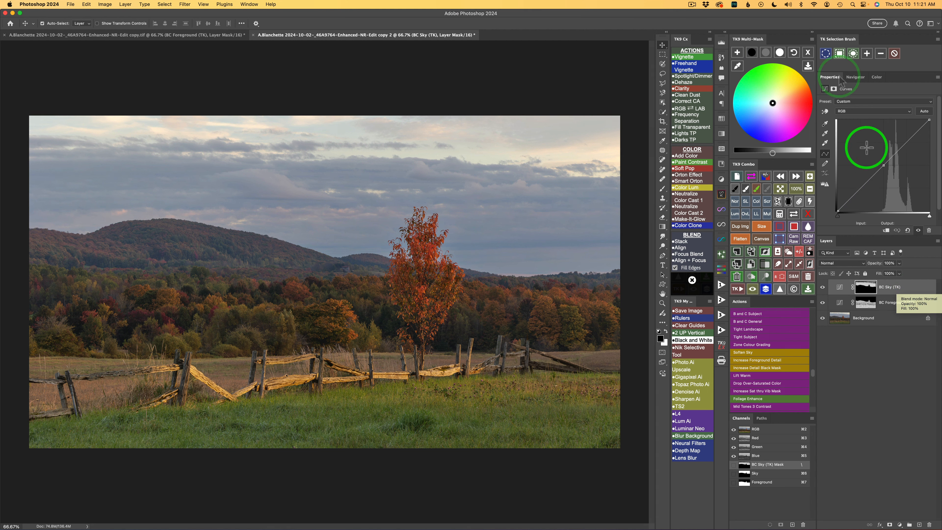
left_click(766, 53)
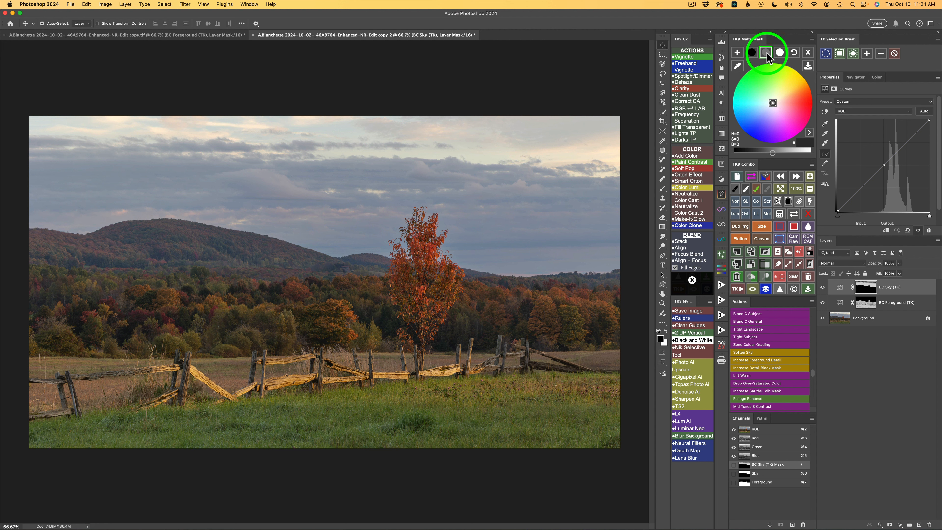
left_click_drag(773, 152, 767, 153)
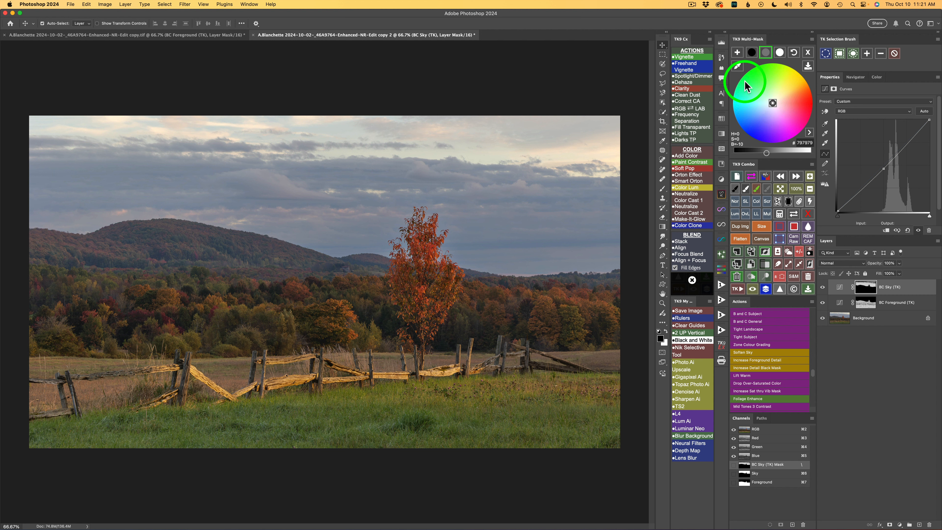
Try blue and magenta tints for the midtones of the BC Sky (TK) layer on the colour wheel
left_click(765, 107)
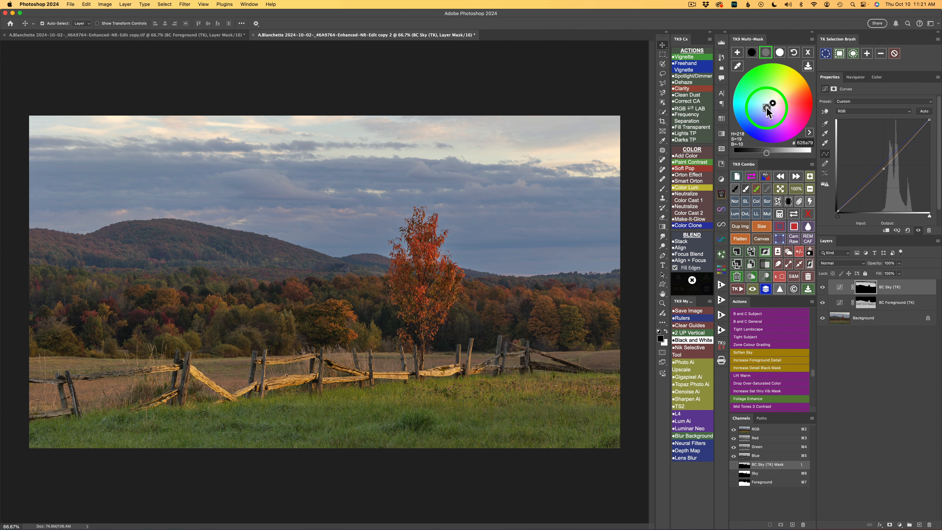
left_click(788, 118)
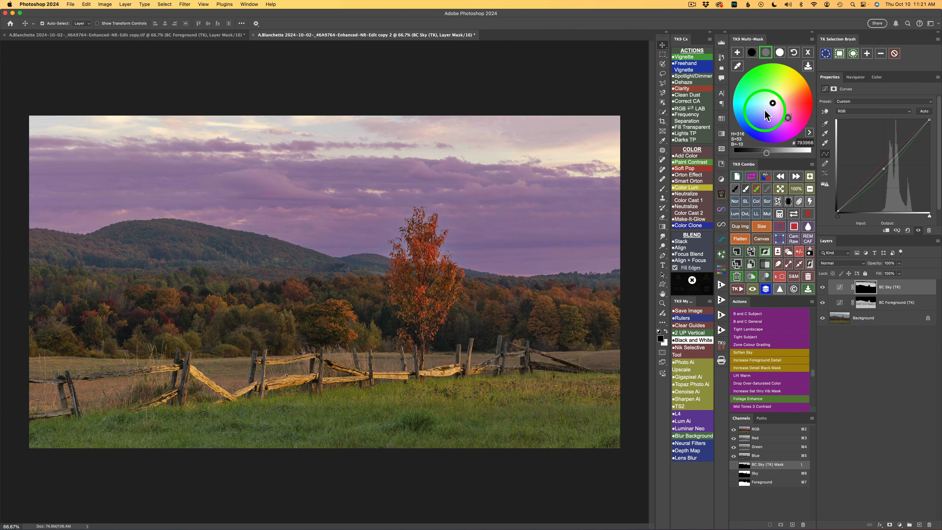
left_click(765, 108)
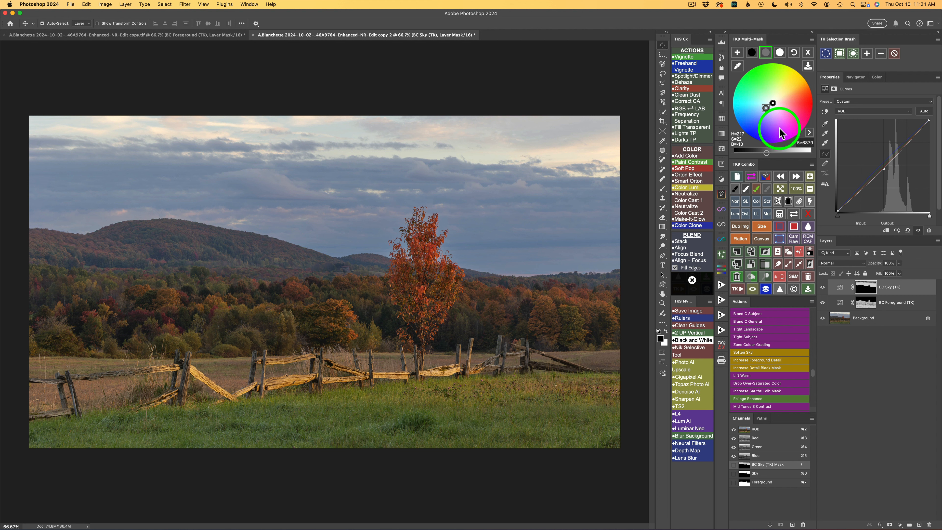
Apply the hex colour 686e79 to the midtones of the BC Sky (TK) layer
left_click(807, 146)
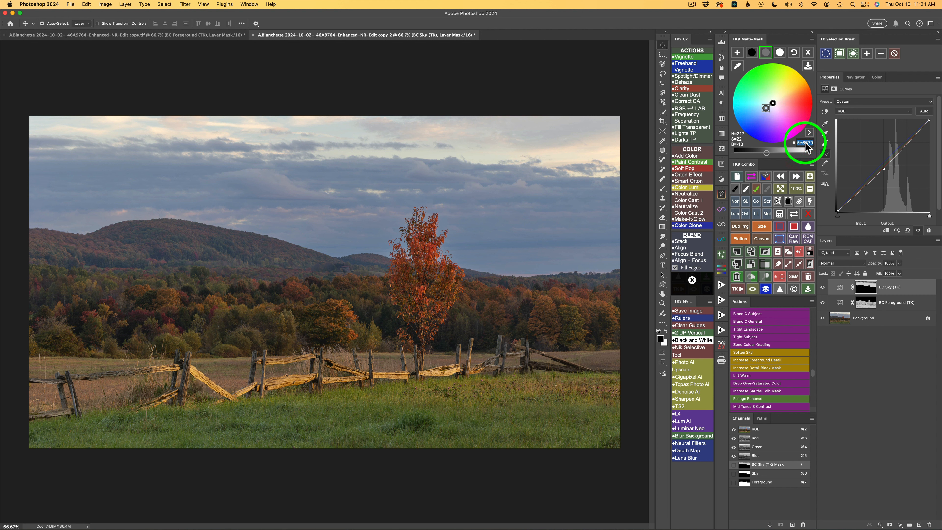
type("686e79")
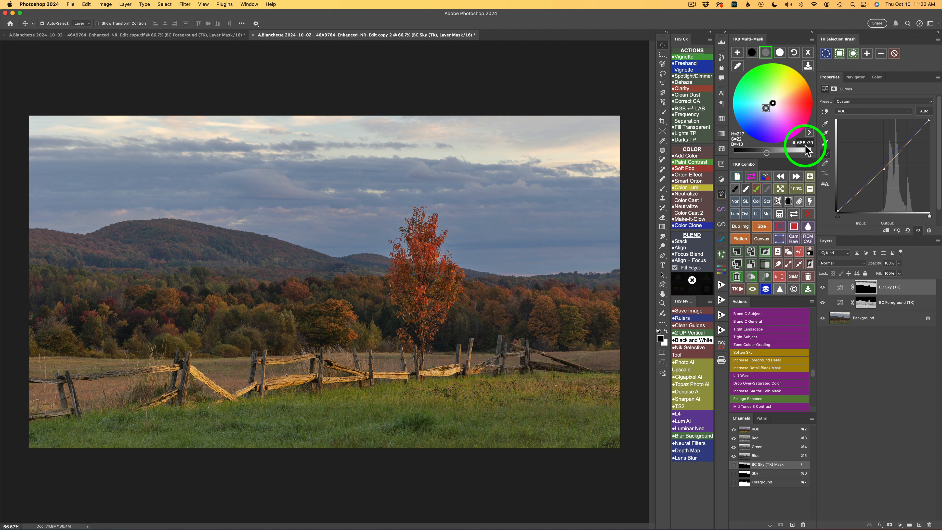
left_click(809, 131)
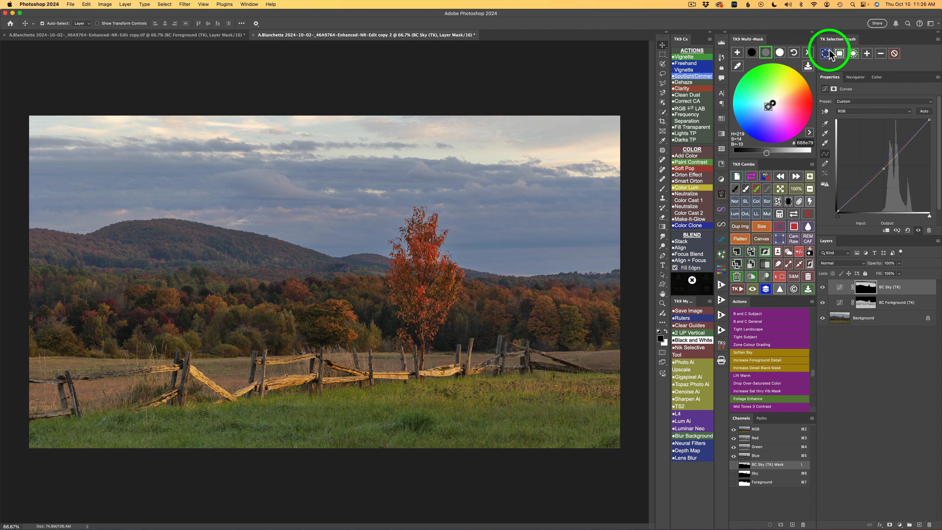
Darken the whites of the BC Sky (TK) layer to a brightness of -22 and finish its adjustment
left_click(784, 53)
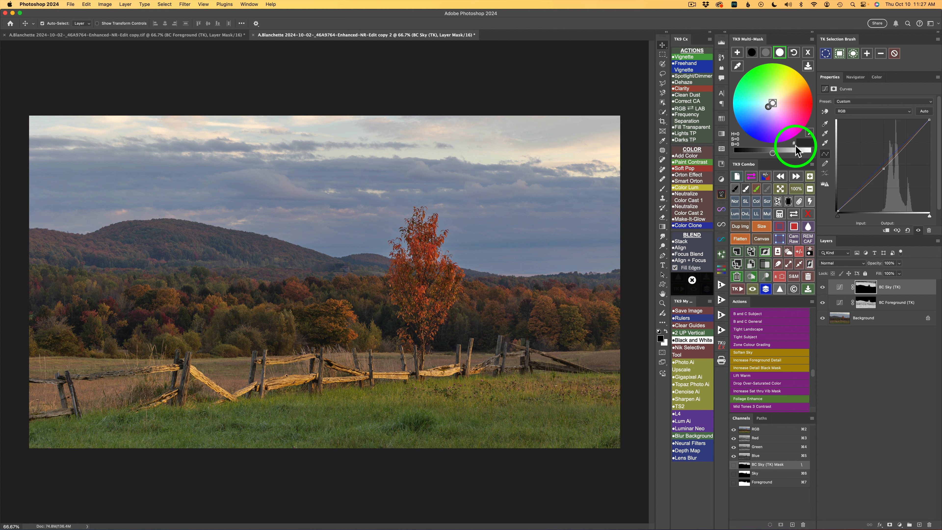
left_click(765, 152)
left_click_drag(764, 152, 759, 154)
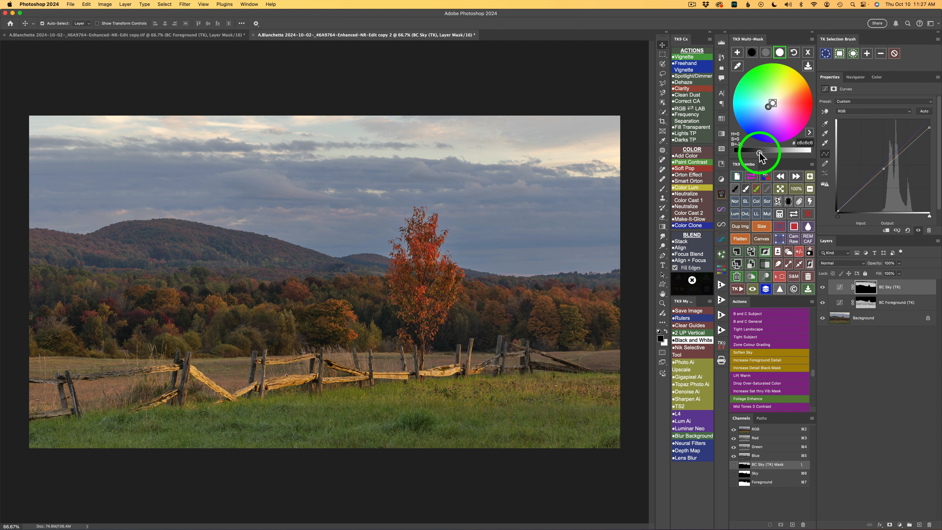
left_click(765, 290)
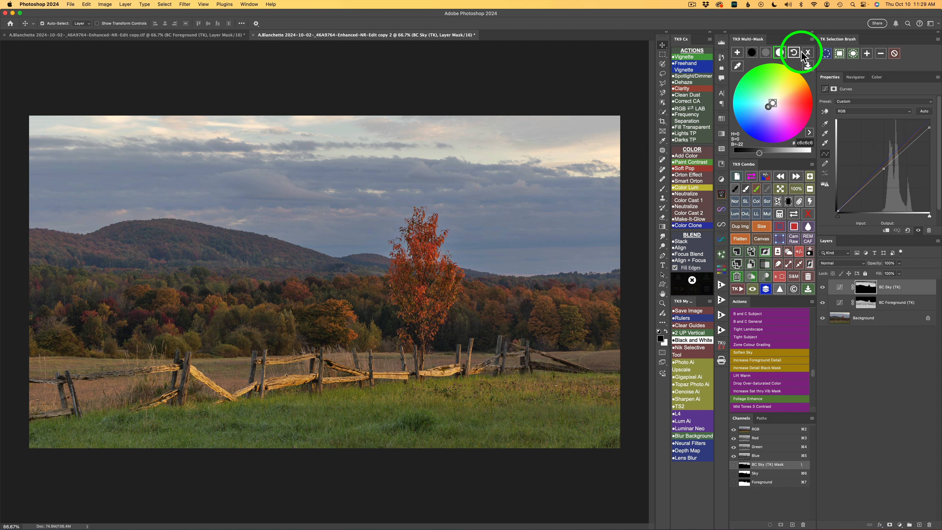
left_click(809, 54)
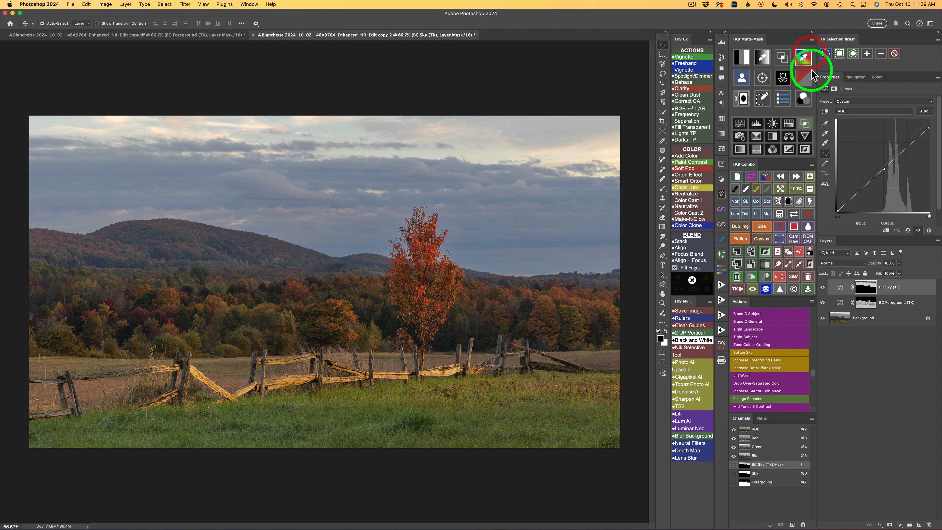
Add a Curves layer through a midtones 2 luminosity mask and apply the Strong Contrast (RGB) preset
left_click(741, 57)
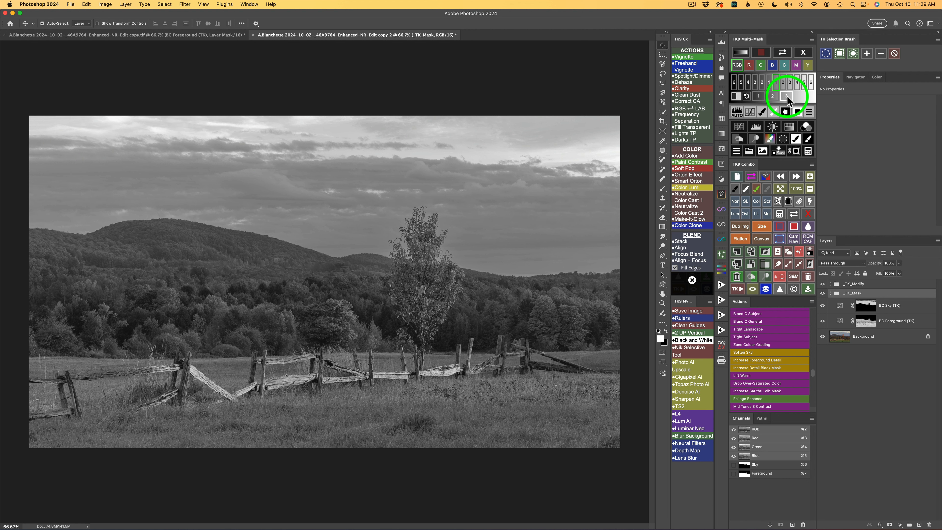
left_click(759, 96)
left_click(772, 95)
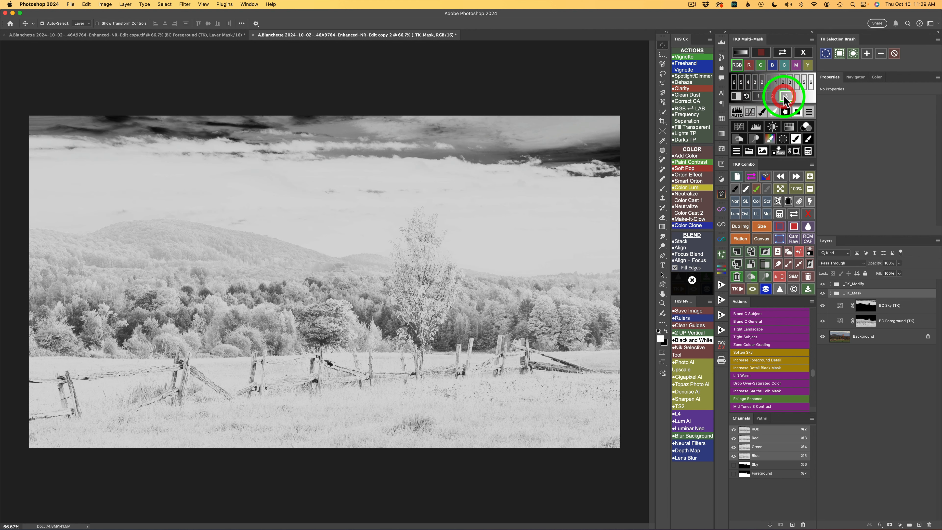
left_click(772, 97)
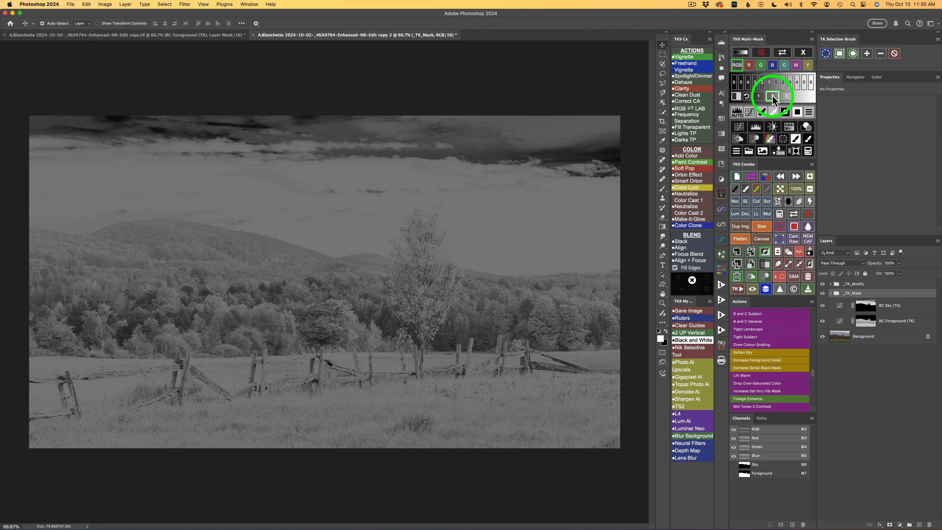
left_click(739, 128)
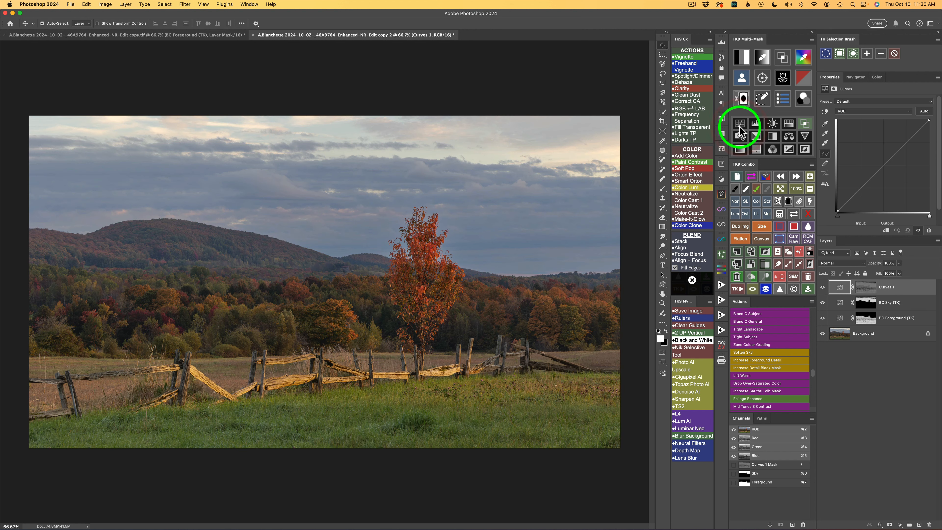
left_click(865, 107)
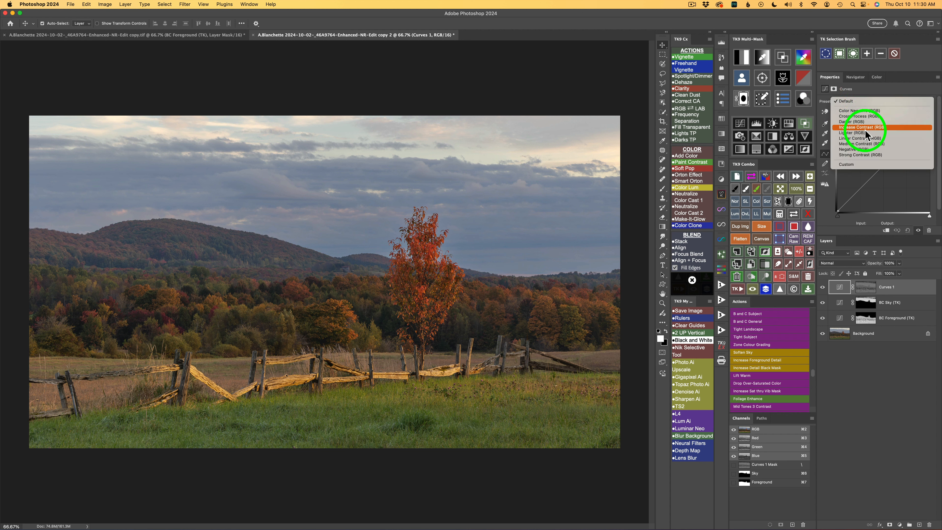
left_click(861, 155)
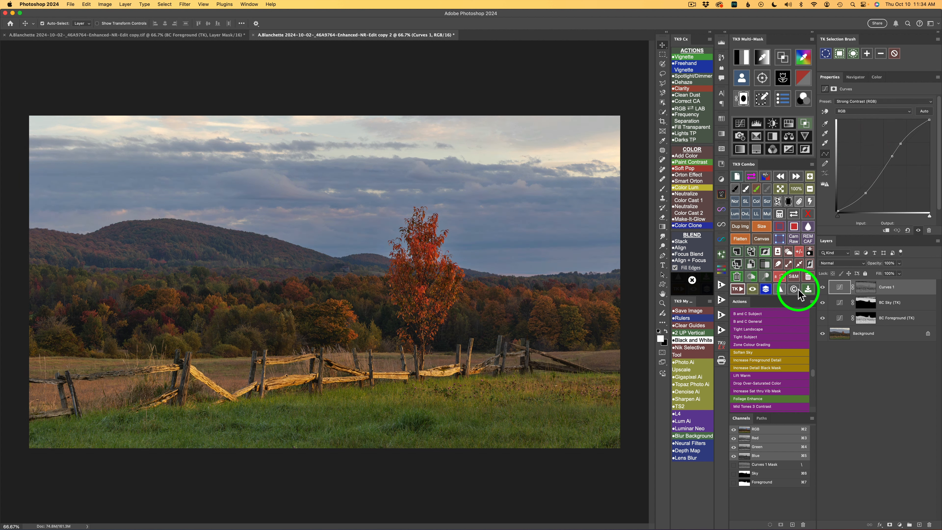
Subtract the saved Sky mask from the Curves 1 layer mask and compare the image with and without the layer
left_click(779, 214)
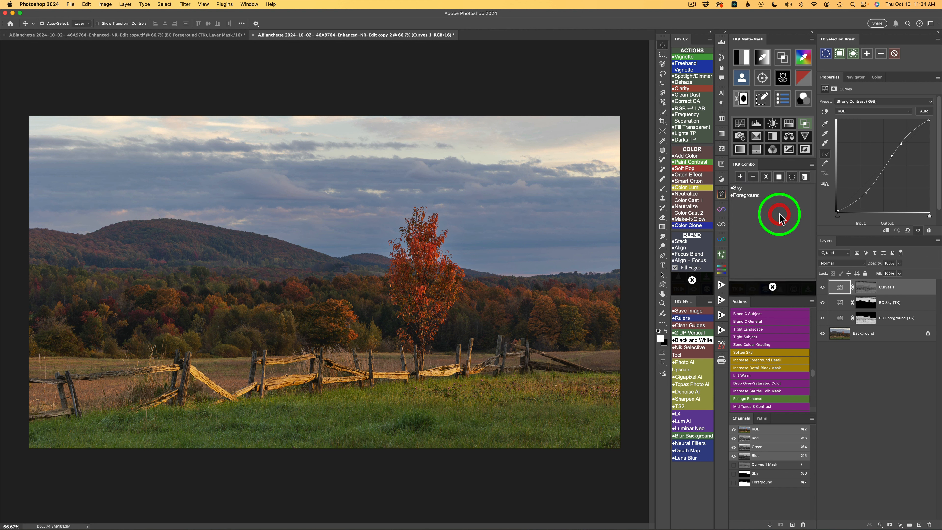
left_click(740, 188)
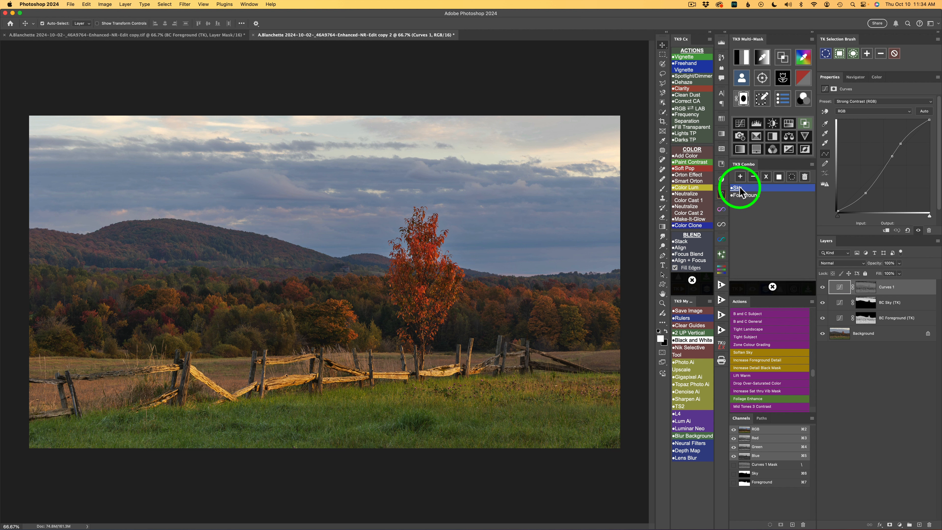
left_click(752, 177)
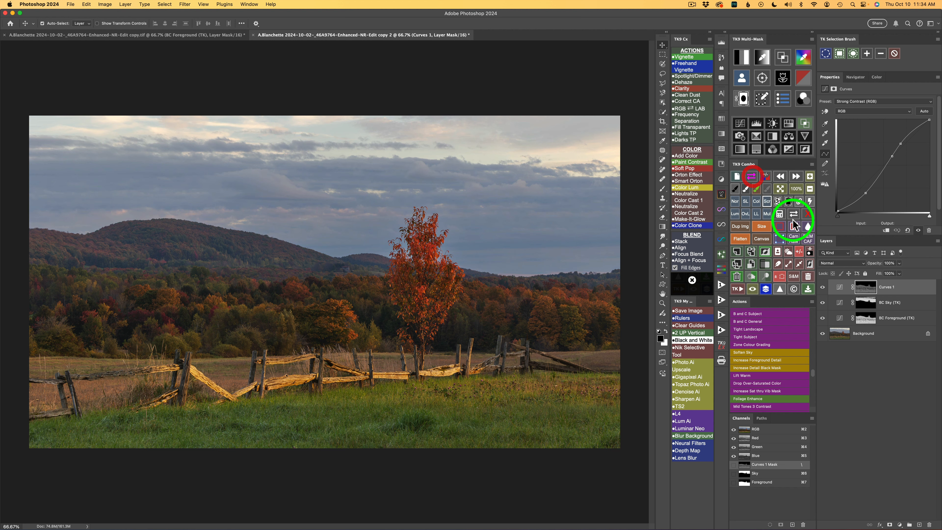
left_click(821, 288)
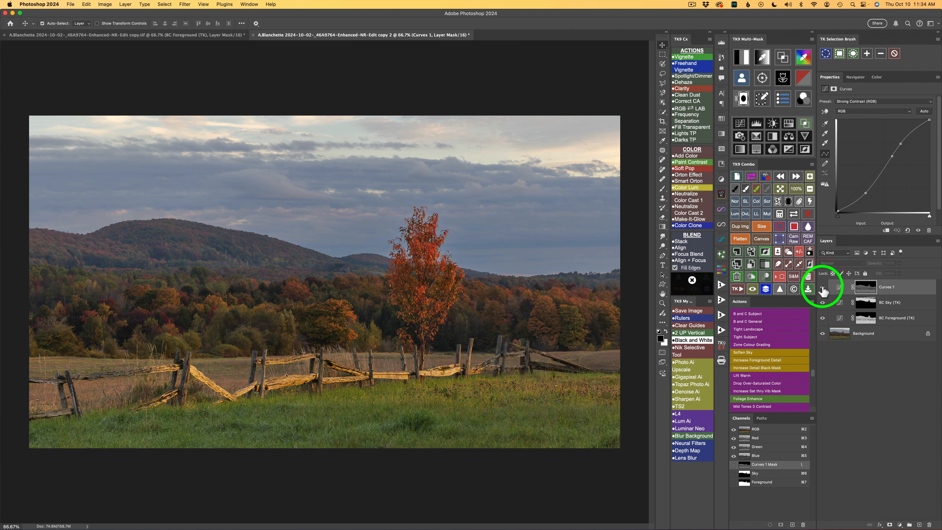
left_click(822, 287)
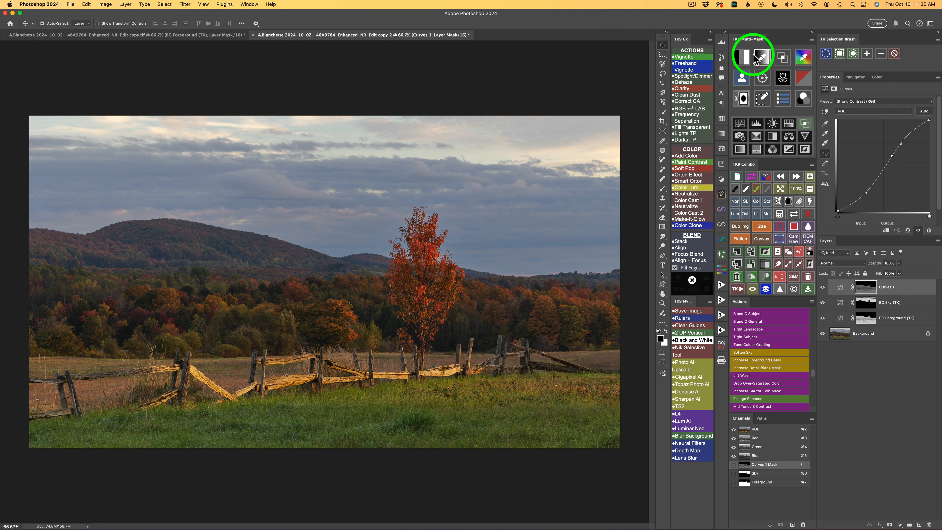
Add a second Curves layer through a midtones 1 luminosity mask and set its blend mode to Screen
left_click(742, 57)
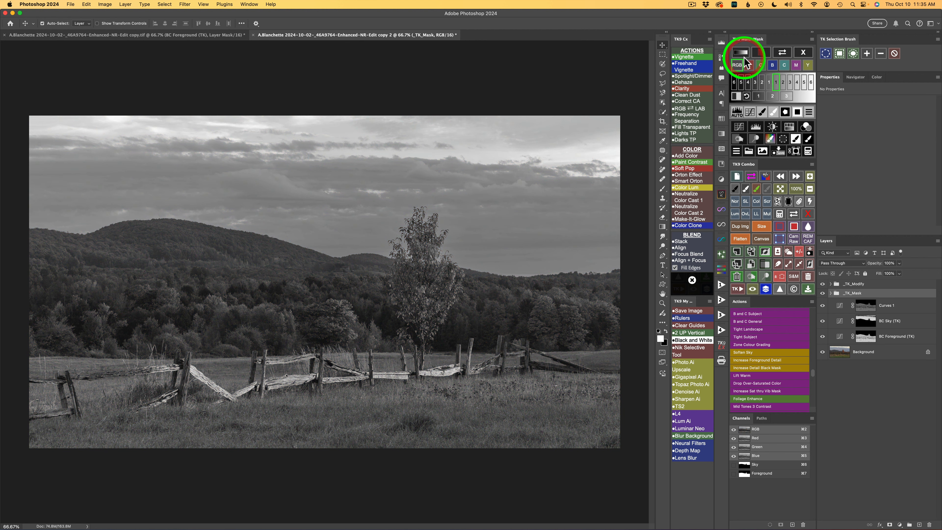
left_click(759, 95)
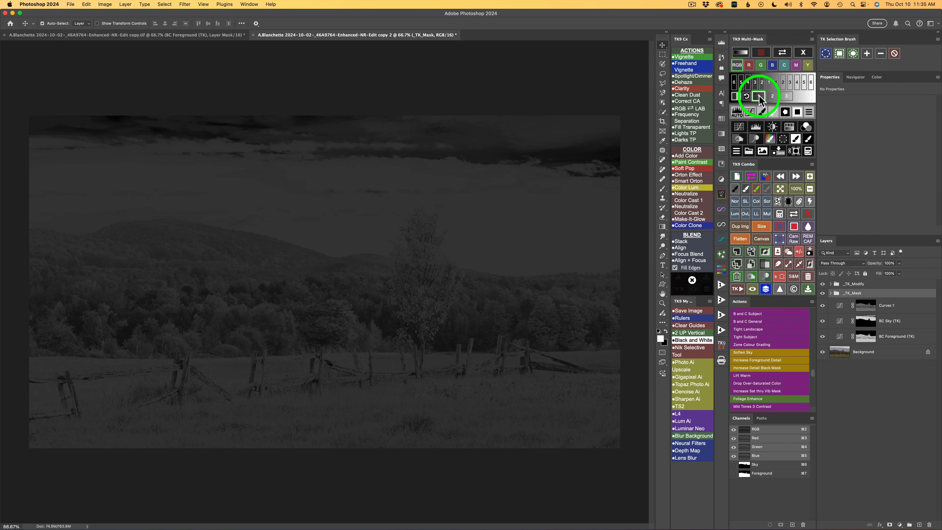
left_click(738, 128)
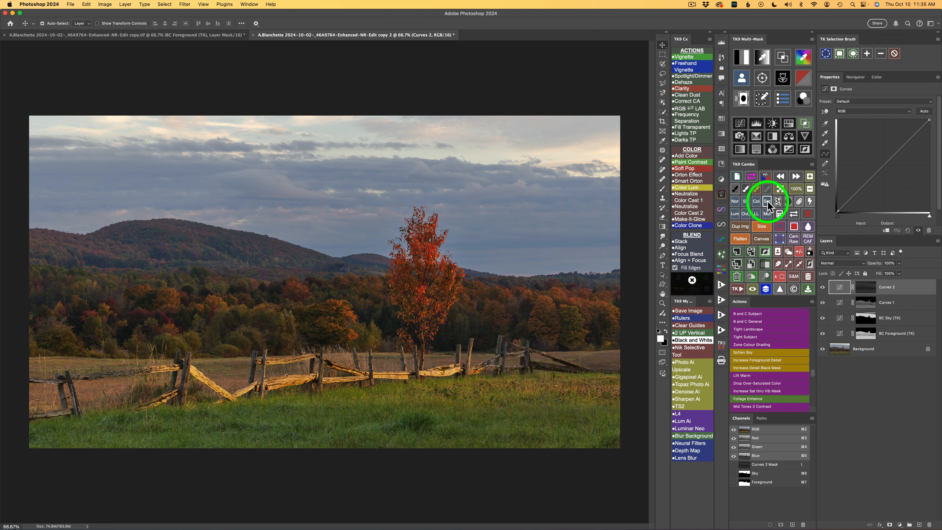
left_click(767, 201)
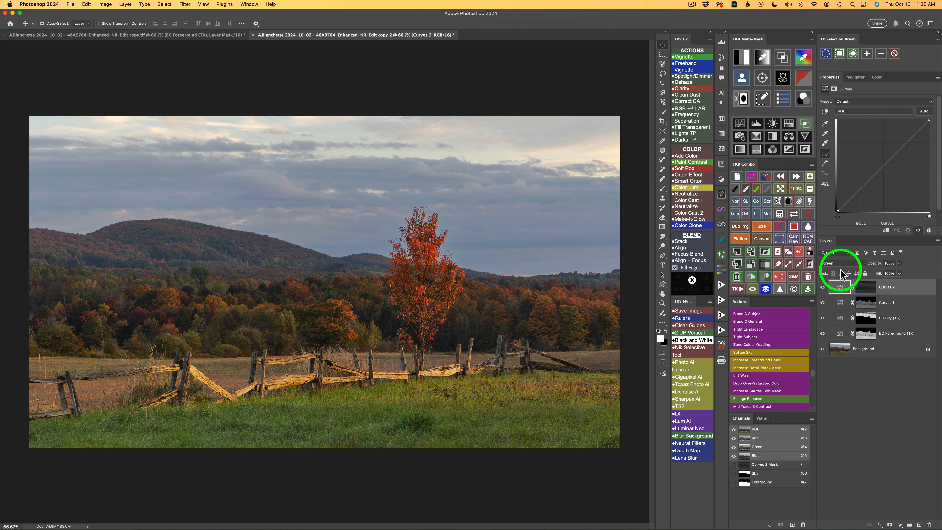
left_click(822, 288)
left_click(821, 288)
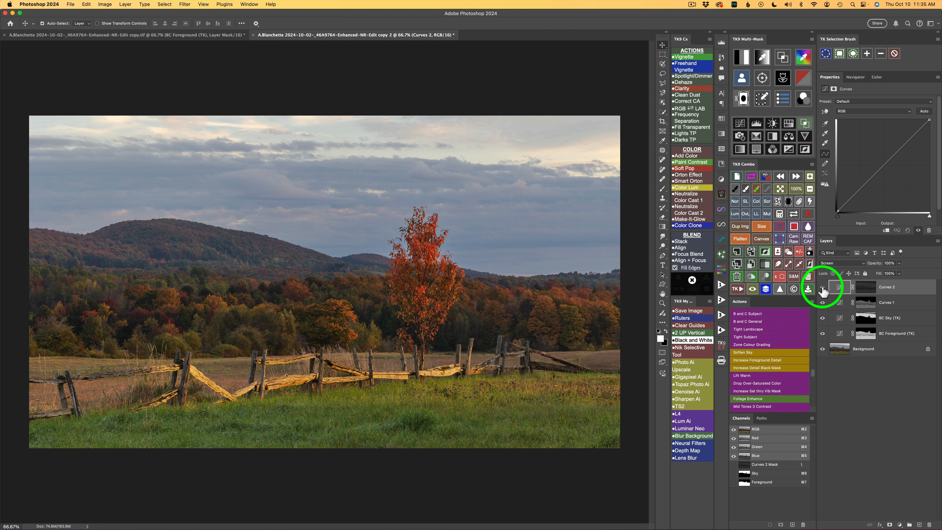
Subtract the saved Sky mask from the Curves 2 layer mask and compare the image with and without the layer
left_click(779, 214)
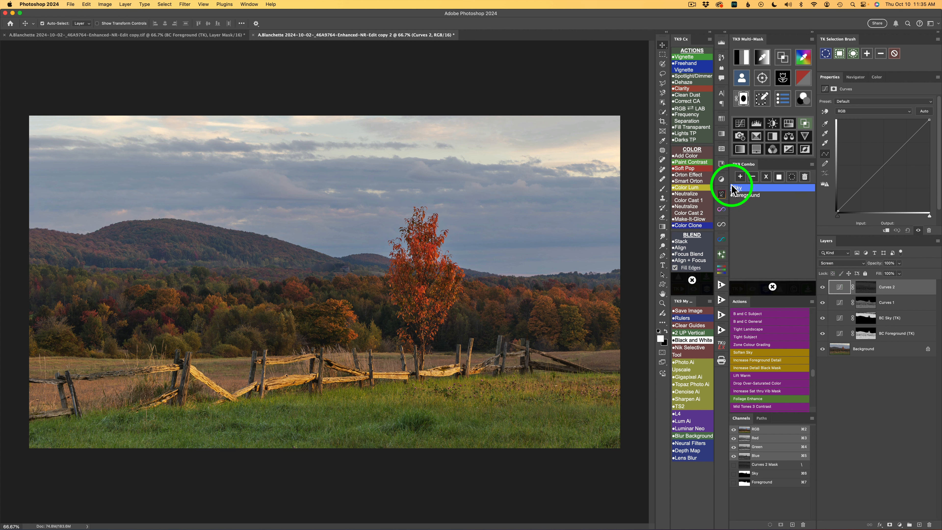
left_click(740, 189)
left_click(752, 177)
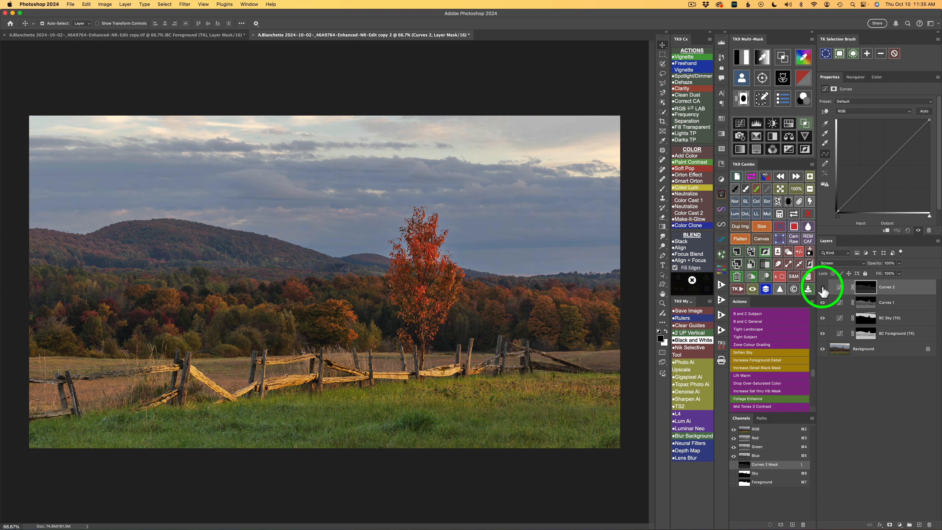
left_click(822, 288)
left_click(823, 289)
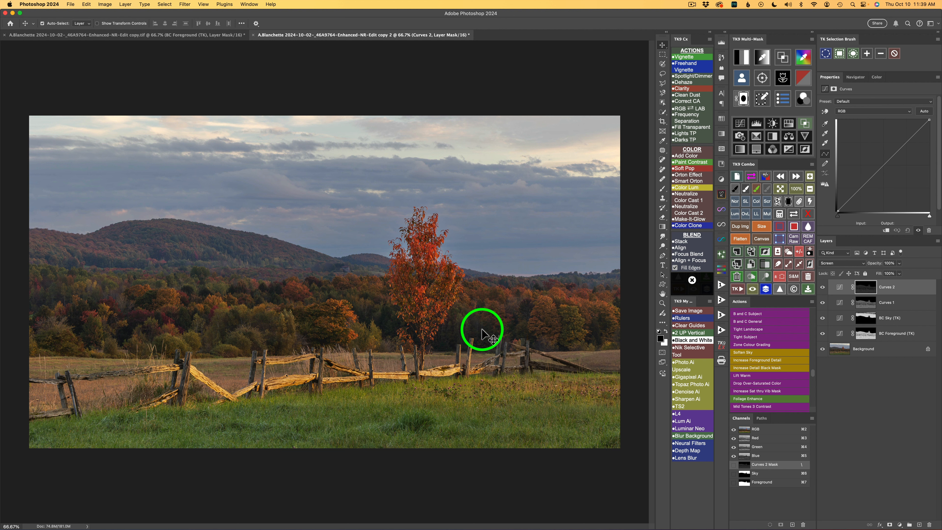
Add a third Curves layer and restrict it to the dark tones with Blend If, narrowing the range against the magenta overlay
left_click(740, 126)
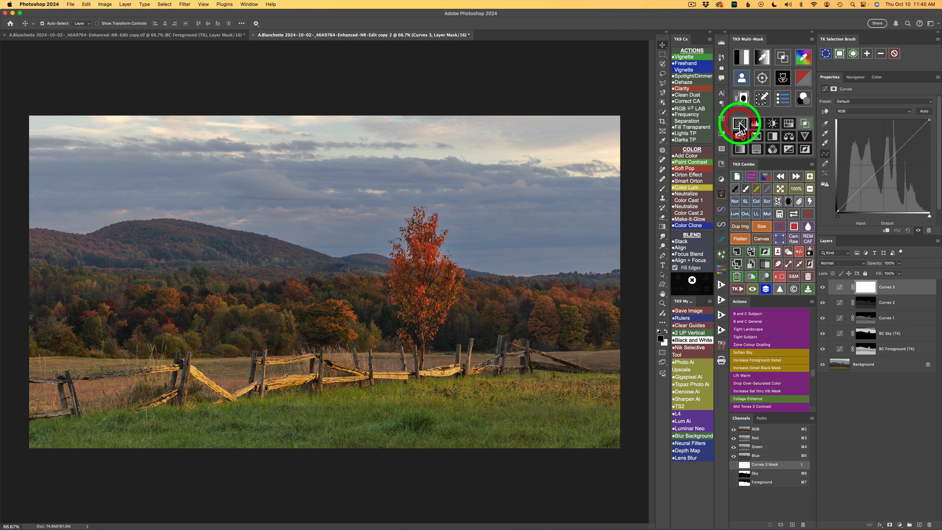
left_click(805, 125)
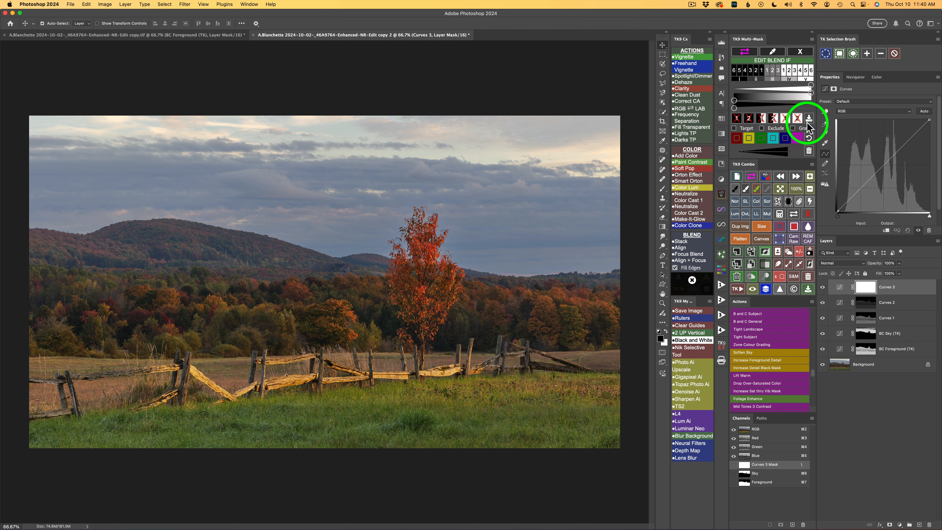
left_click(739, 71)
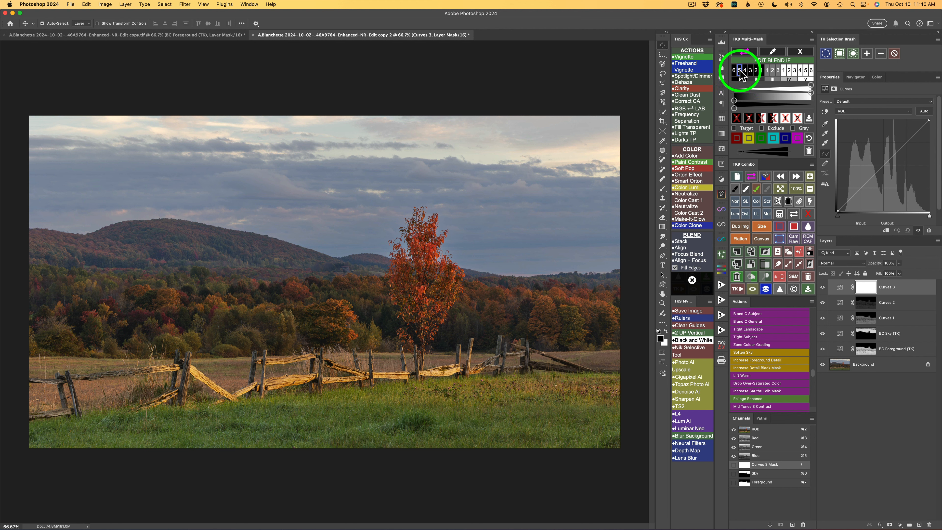
left_click(745, 54)
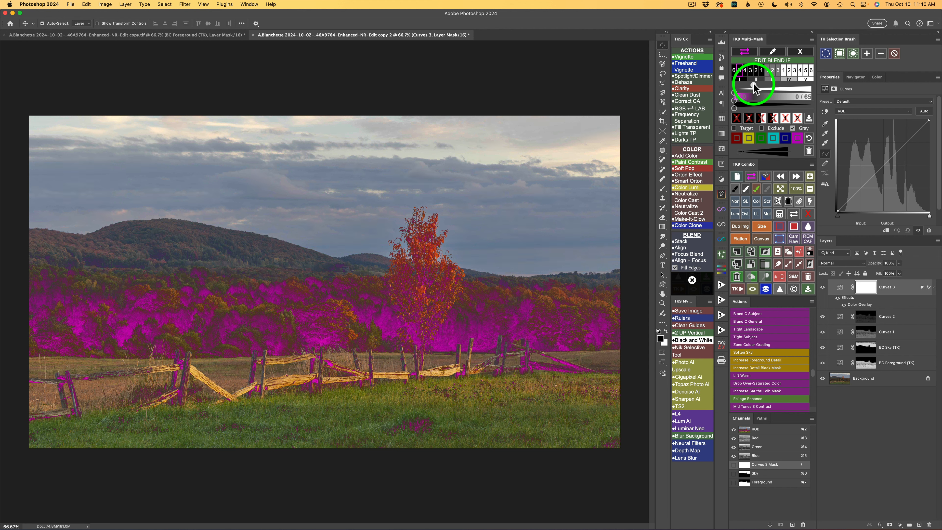
left_click_drag(754, 87, 750, 85)
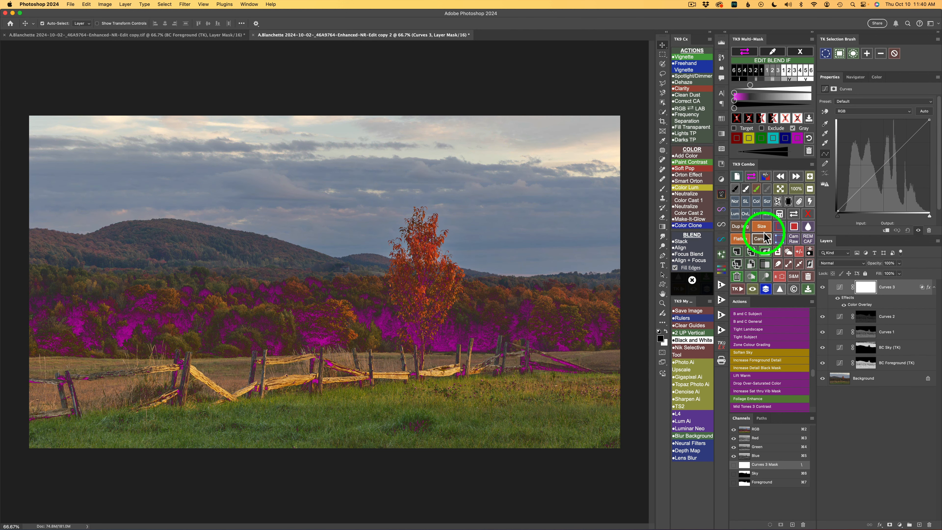
Set the Curves 3 layer to Multiply at 80% opacity, with the magenta overlay off, and compare before and after
left_click(767, 214)
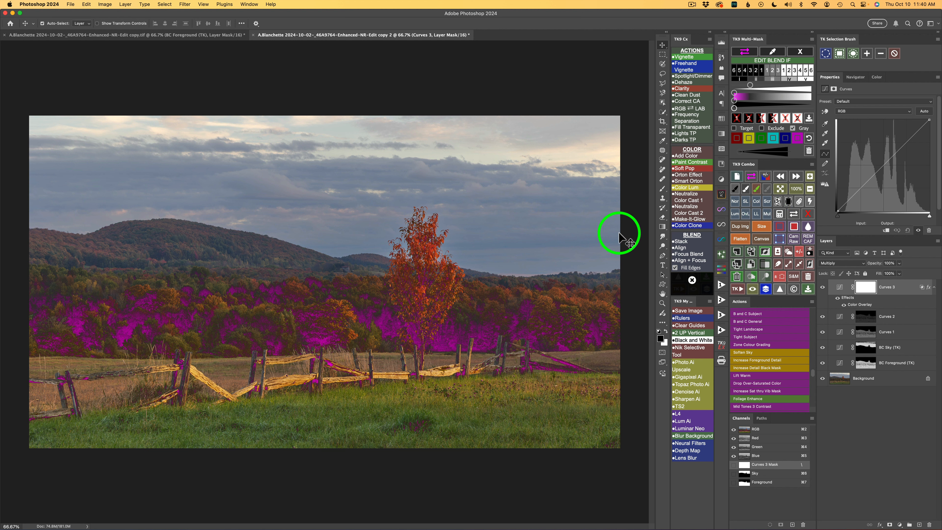
left_click(747, 53)
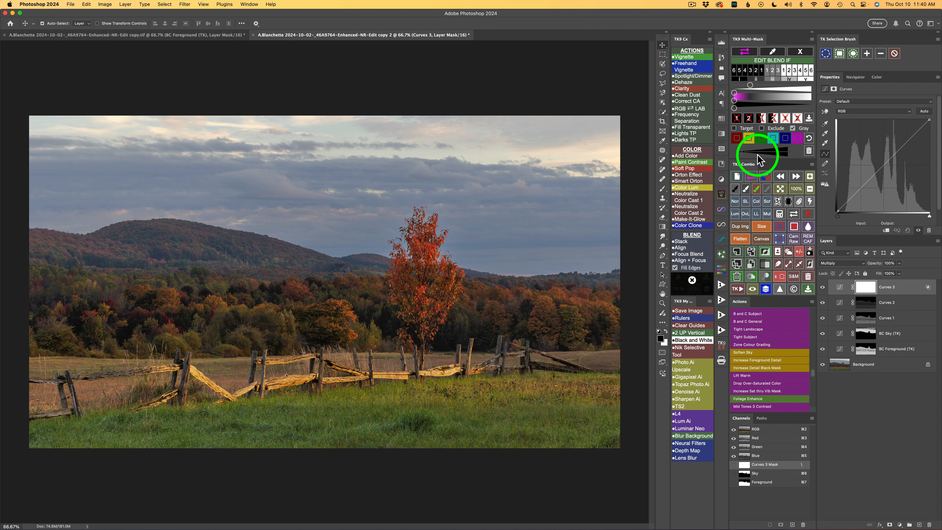
left_click(751, 177)
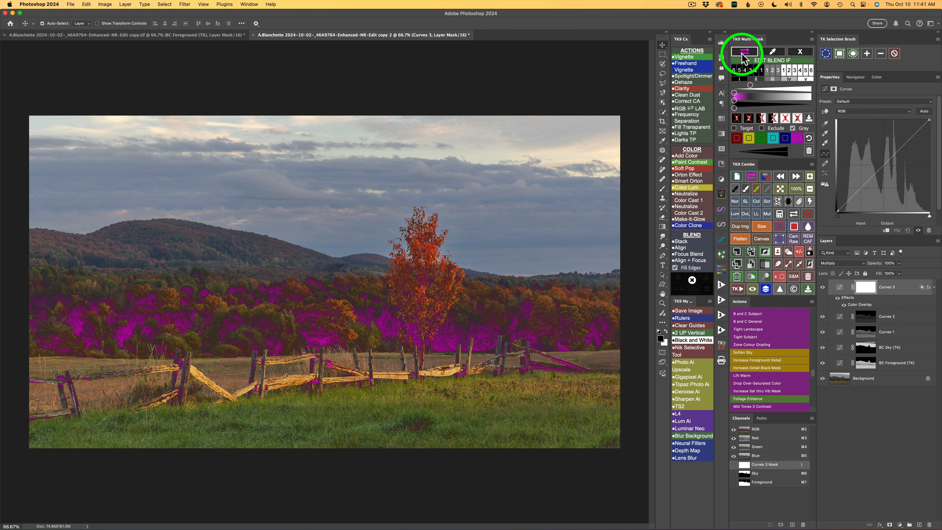
left_click(751, 177)
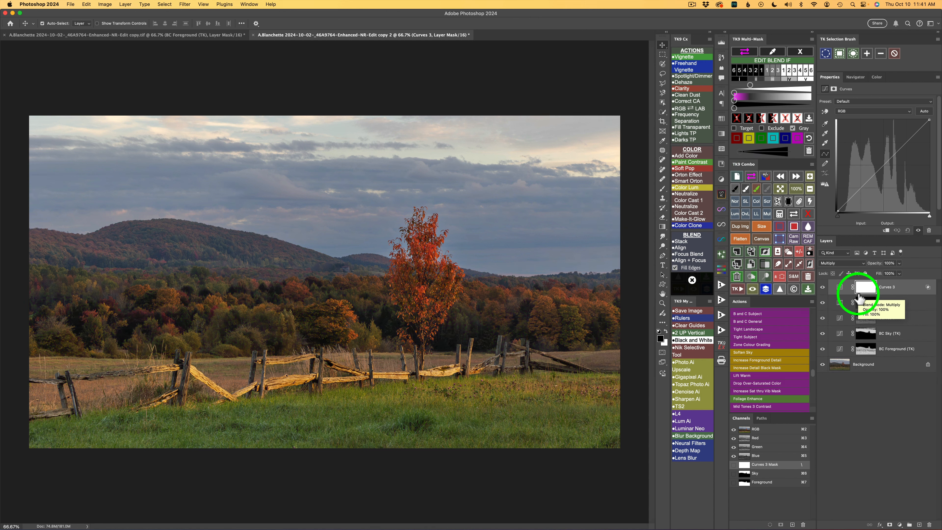
left_click(898, 264)
left_click_drag(885, 271, 866, 271)
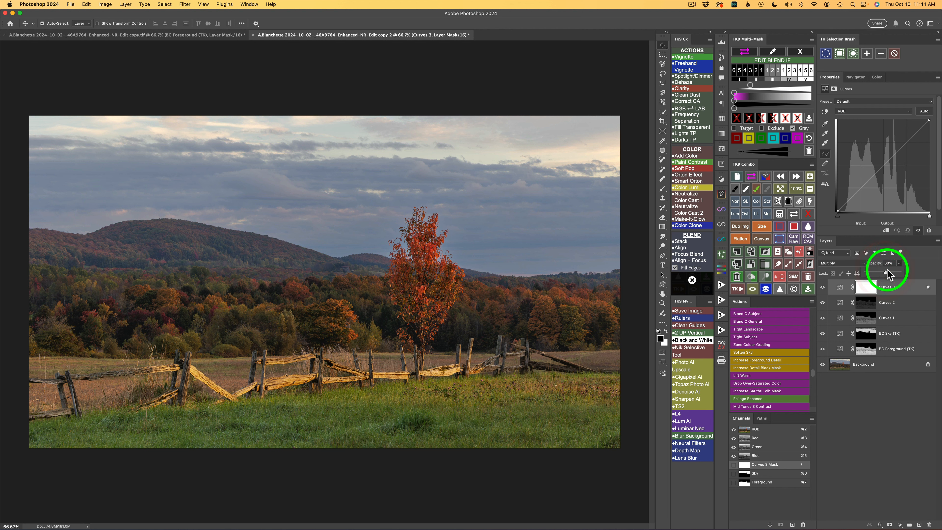
left_click(822, 288)
left_click(821, 288)
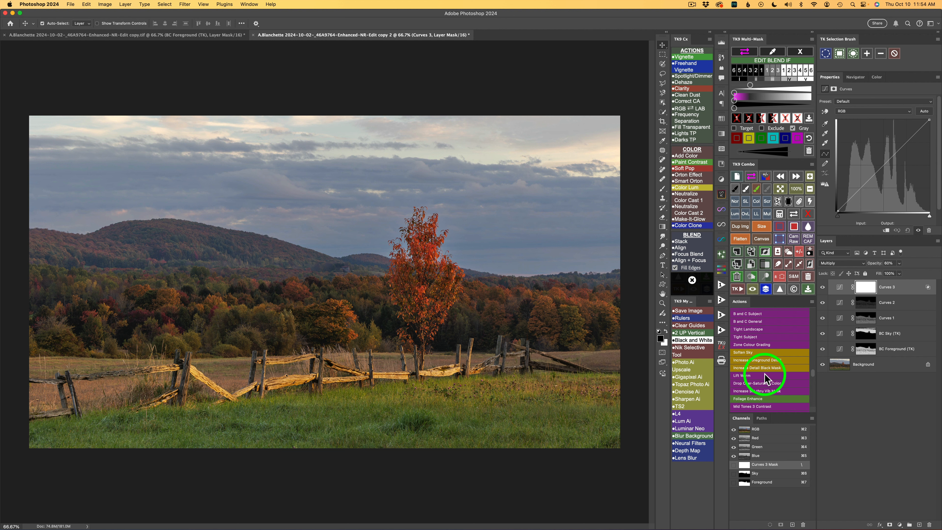
Select the sunlit fence rails section by section with the Object Selection tool in Lasso mode, adding each piece to the selection
left_click(662, 103)
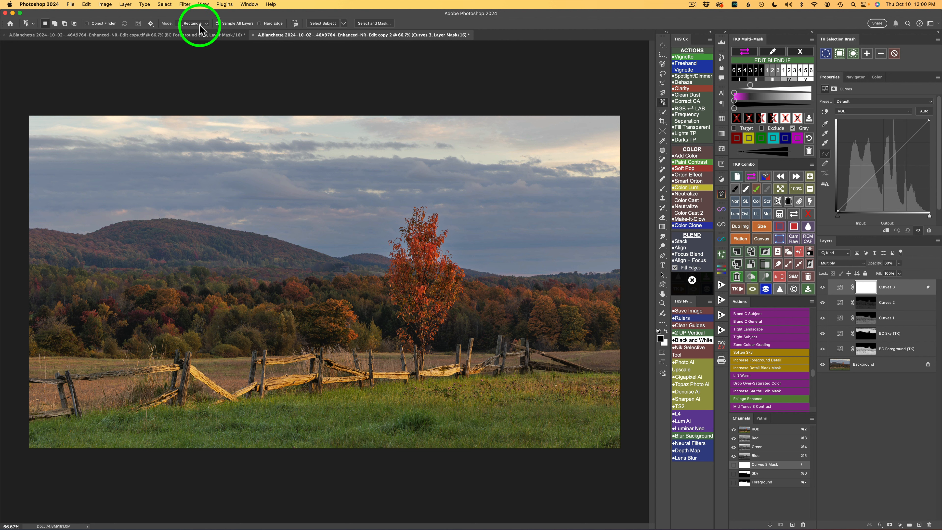
left_click(200, 25)
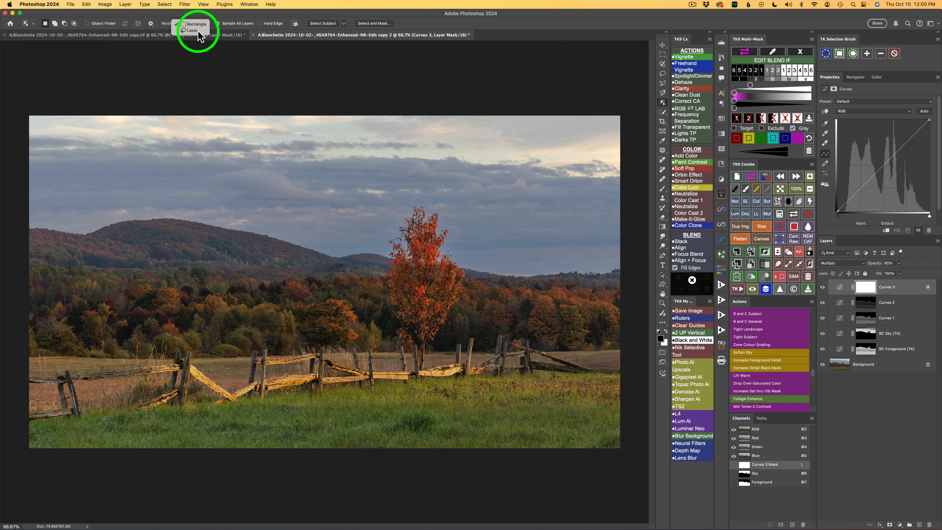
left_click(198, 31)
mouse_move(186, 373)
left_mouse_down()
mouse_move(238, 401)
mouse_move(189, 369)
left_mouse_up()
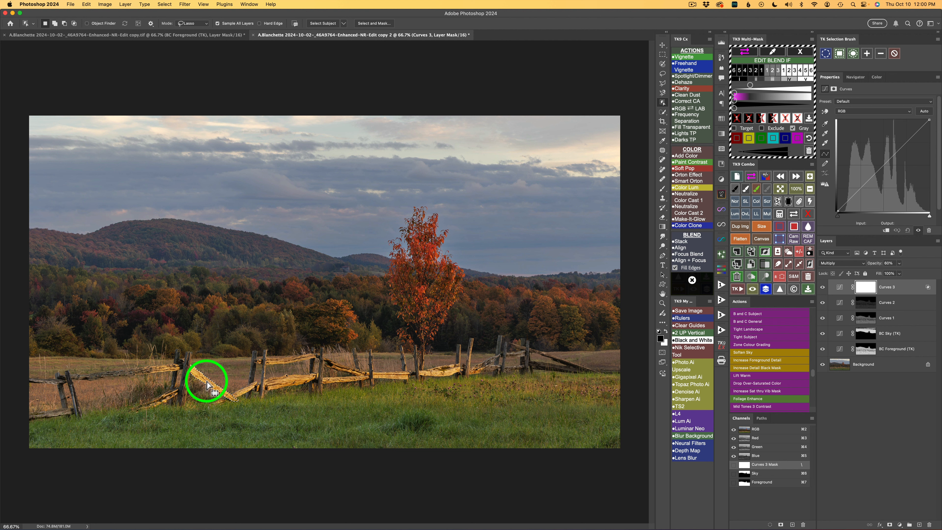
key("shift")
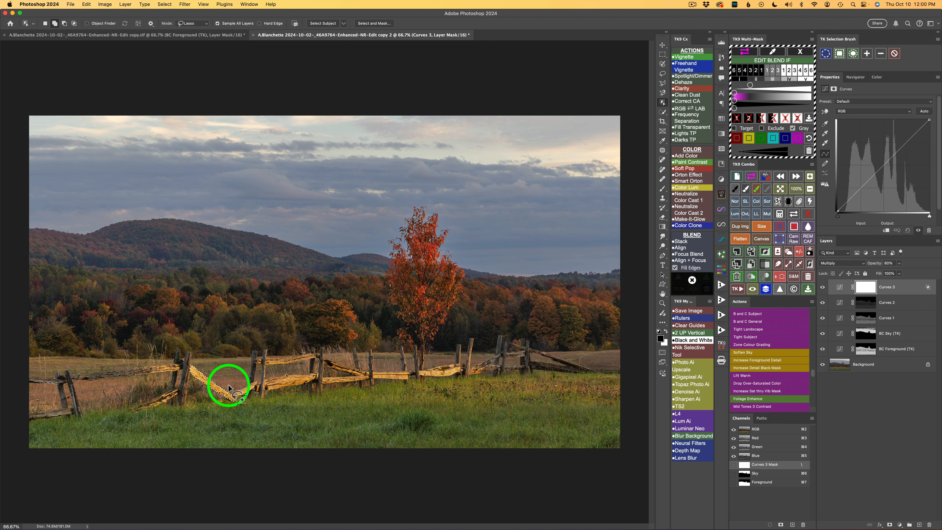
mouse_move(255, 382)
left_mouse_down()
mouse_move(218, 400)
mouse_move(261, 385)
mouse_move(246, 391)
left_mouse_up()
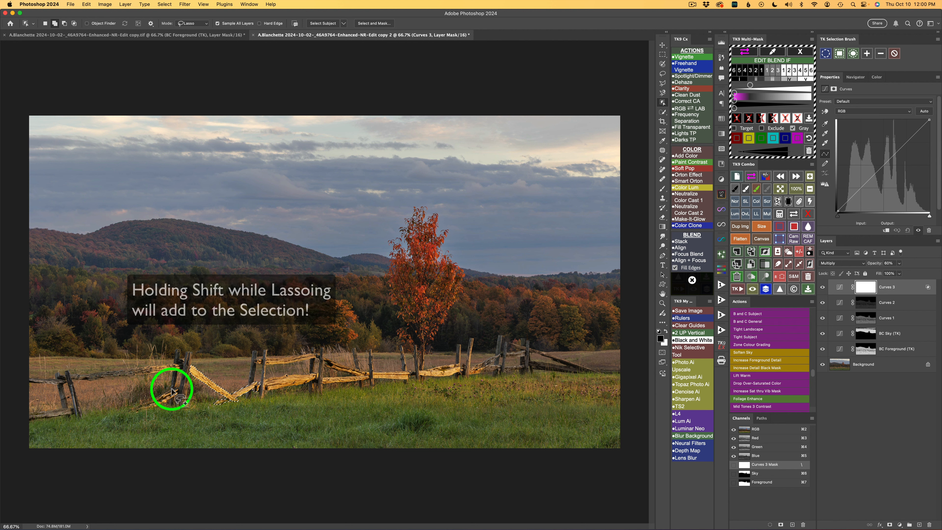
mouse_move(171, 391)
left_mouse_down()
mouse_move(141, 402)
mouse_move(145, 412)
mouse_move(172, 392)
mouse_move(134, 368)
mouse_move(162, 376)
mouse_move(178, 364)
mouse_move(159, 371)
left_mouse_up()
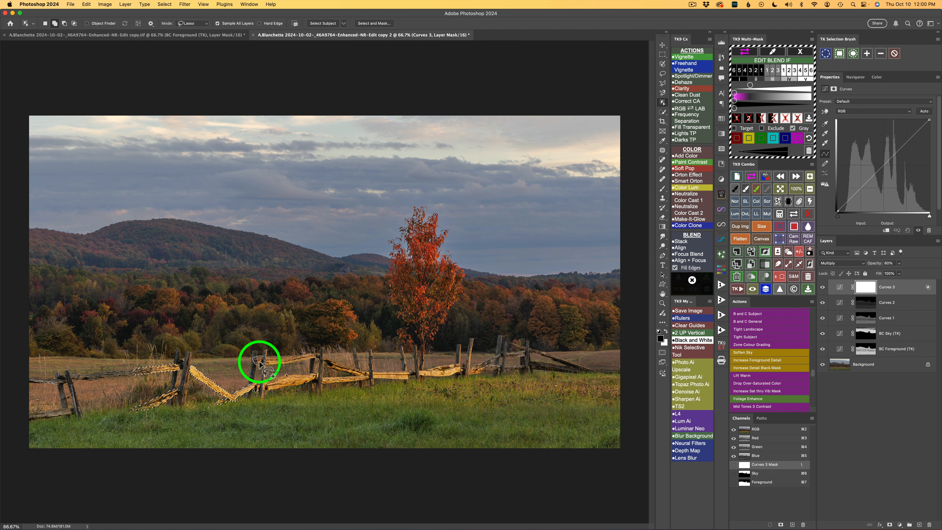
mouse_move(259, 361)
left_mouse_down()
mouse_move(278, 385)
mouse_move(275, 356)
mouse_move(316, 353)
mouse_move(277, 366)
mouse_move(267, 358)
mouse_move(317, 374)
mouse_move(271, 390)
left_mouse_up()
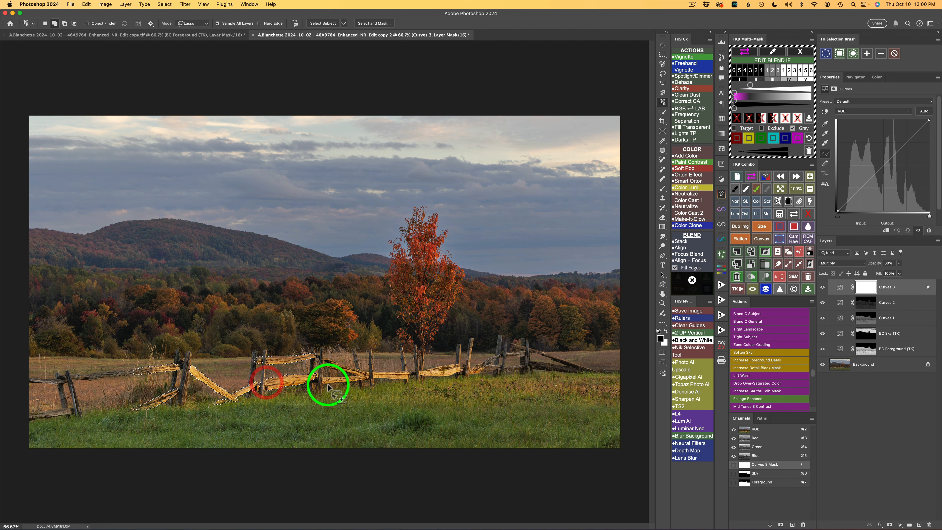
mouse_move(327, 385)
left_mouse_down()
mouse_move(345, 374)
mouse_move(342, 383)
mouse_move(326, 369)
mouse_move(358, 373)
mouse_move(329, 359)
mouse_move(381, 387)
mouse_move(372, 372)
mouse_move(459, 361)
mouse_move(423, 376)
mouse_move(477, 374)
left_mouse_up()
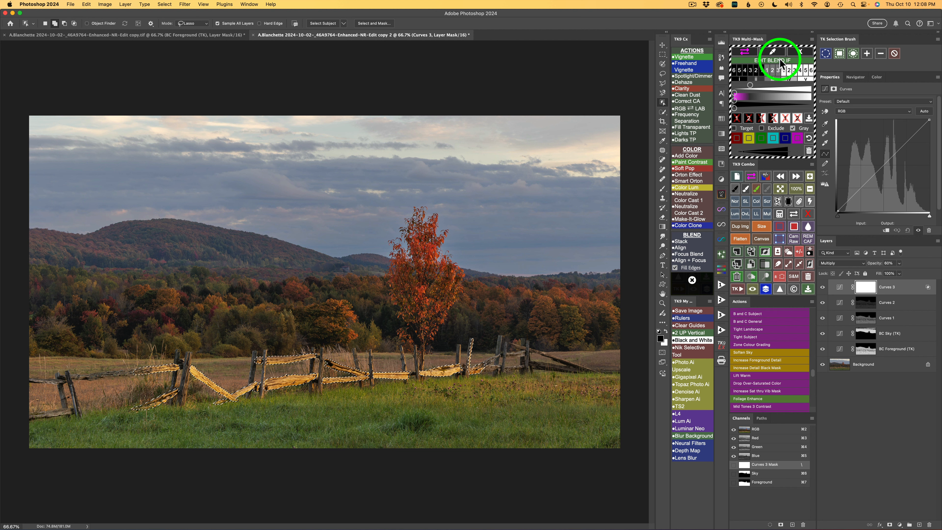
Leave Blend If editing, add a Color Grading layer masked to the fence selection, and lower its midtones brightness to -20
left_click(801, 54)
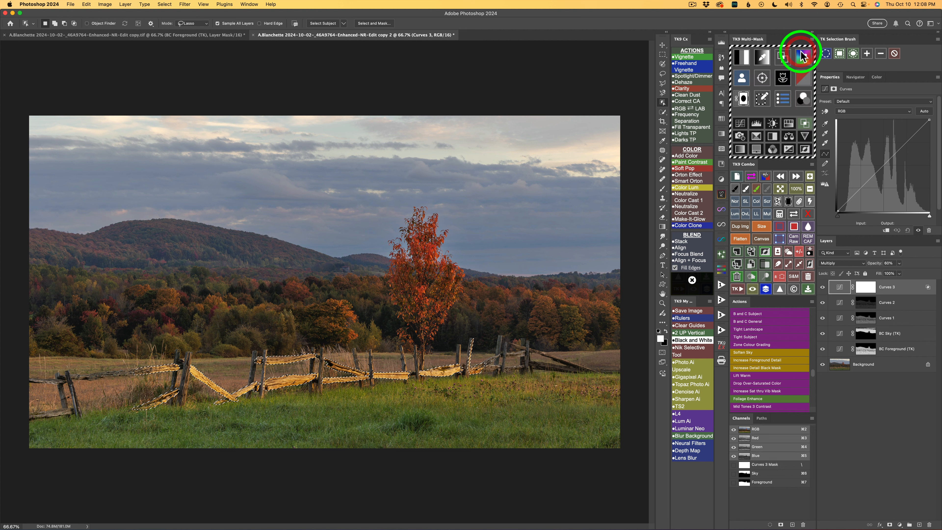
left_click(803, 99)
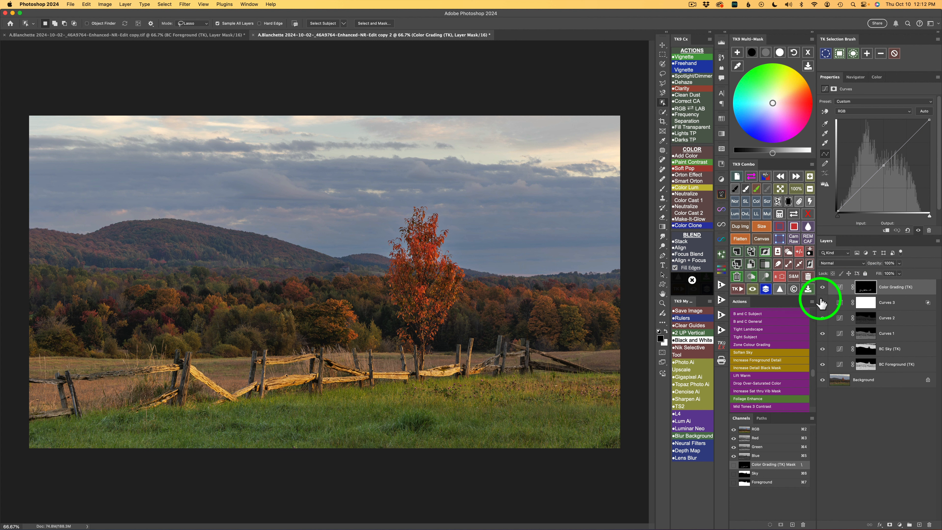
left_click(766, 56)
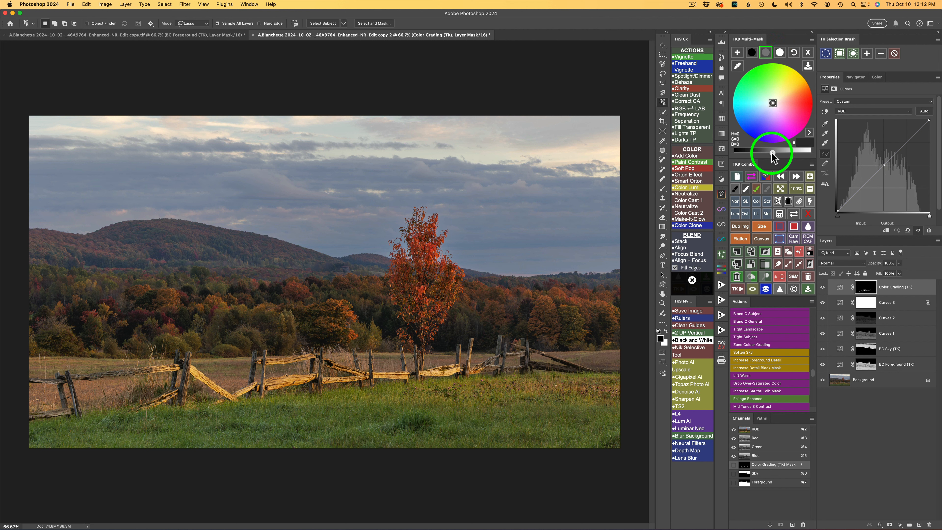
left_click_drag(772, 154, 760, 155)
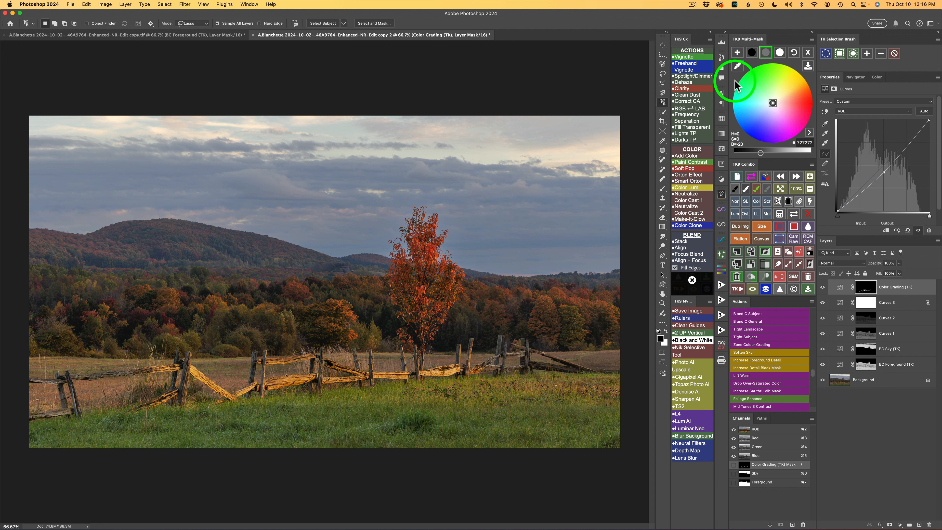
Set the Color Grading midtones to the complement of the yellow sampled from a sunlit fence rail, and compare before and after
mouse_move(736, 66)
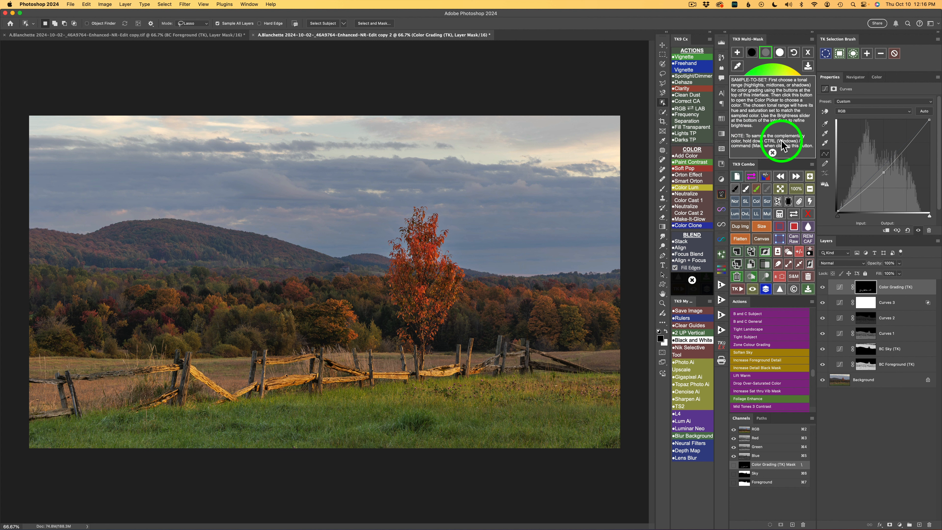
left_click(772, 152)
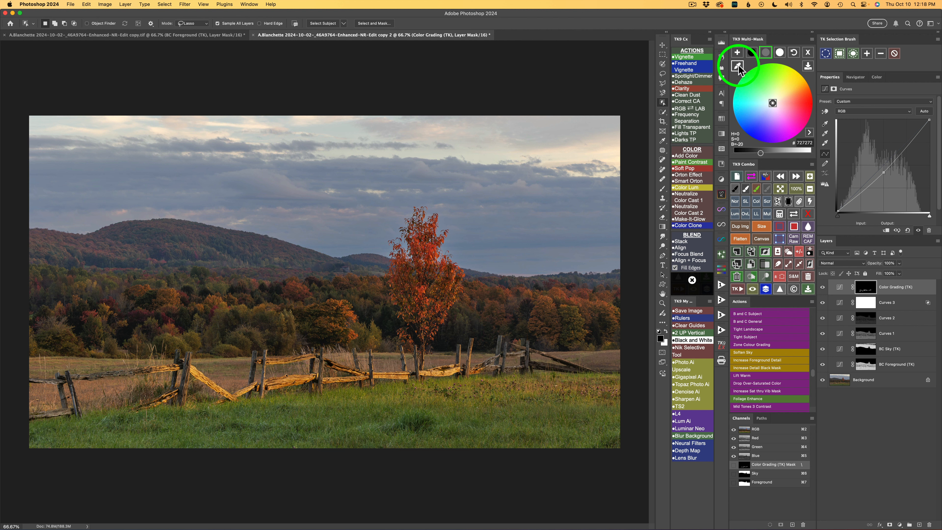
left_click(737, 69)
left_click_drag(460, 269, 430, 299)
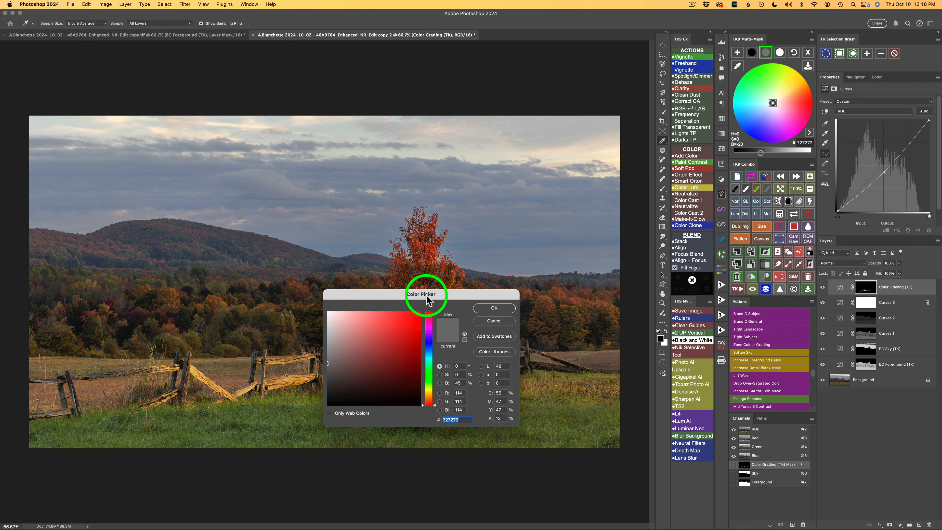
left_click(289, 378)
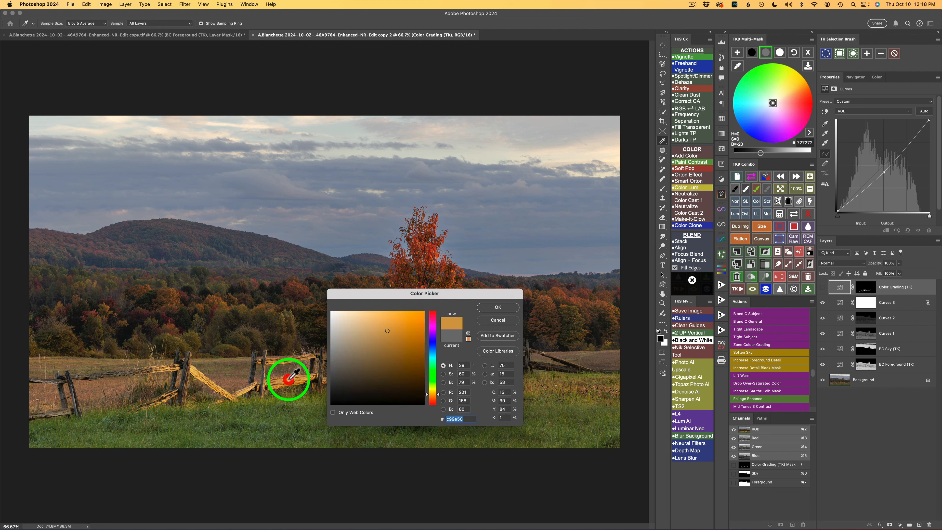
left_click(511, 307)
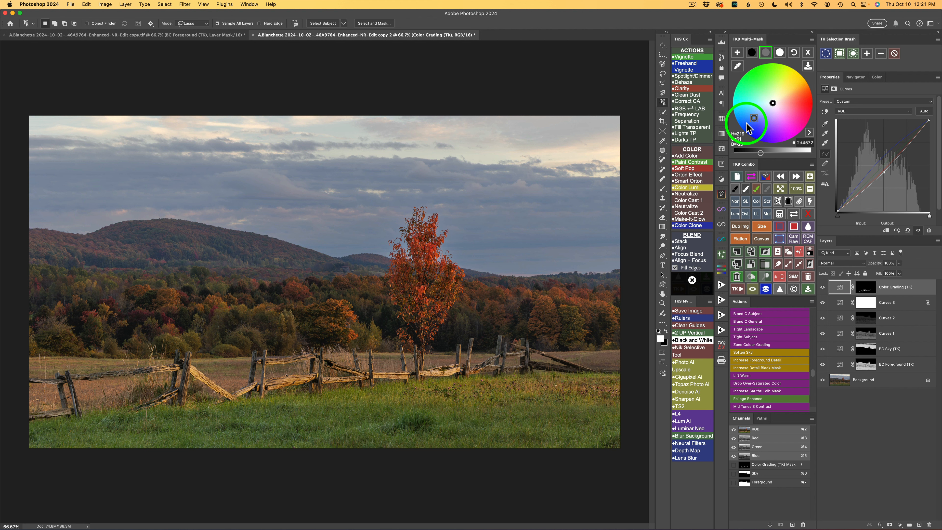
left_click(822, 288)
left_click(822, 287)
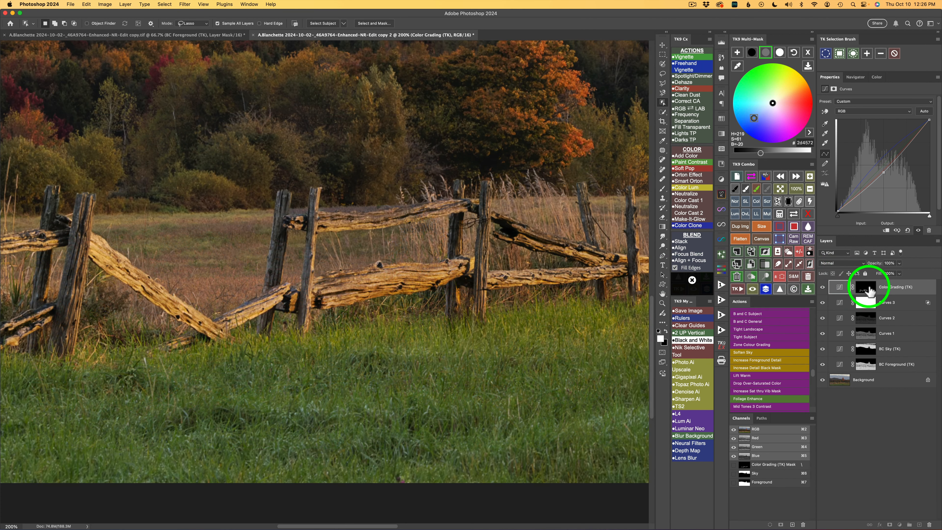
Refine the Color Grading mask by painting black over the spill along the top rail and white over missed fence parts
left_click(866, 287)
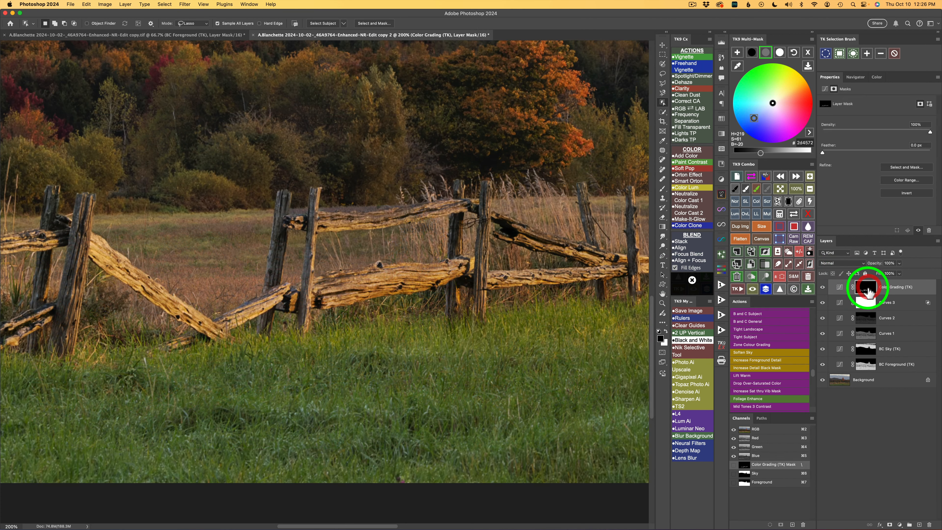
left_click(735, 189)
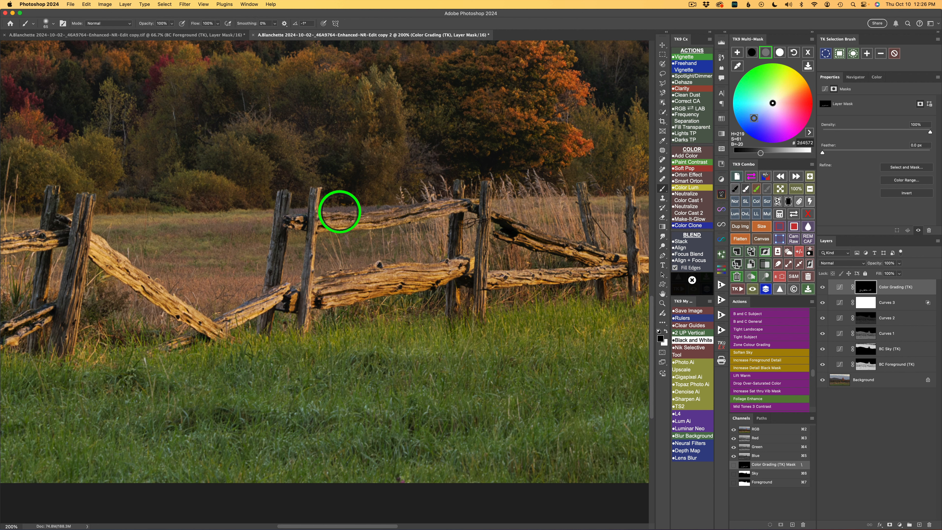
left_click_drag(343, 207, 327, 210, "ctrl+alt")
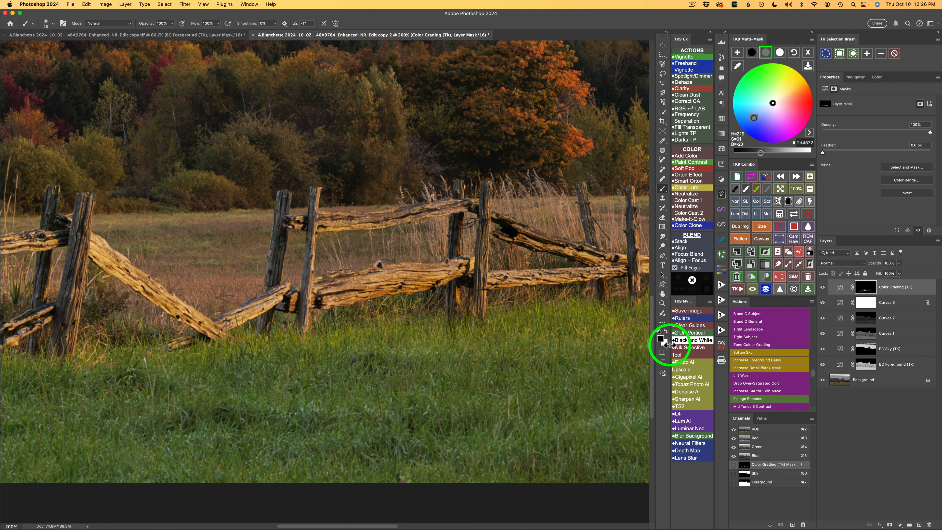
left_click(822, 287)
left_click(822, 287)
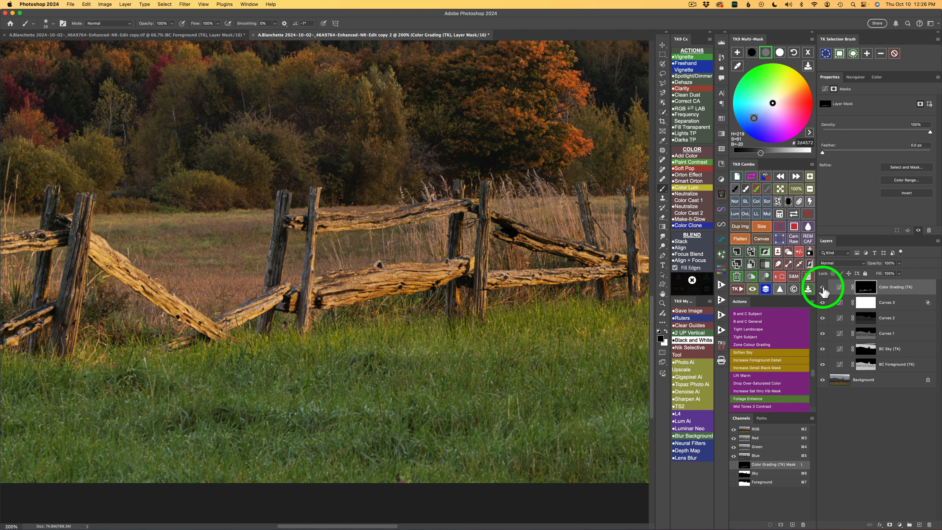
left_click(744, 189)
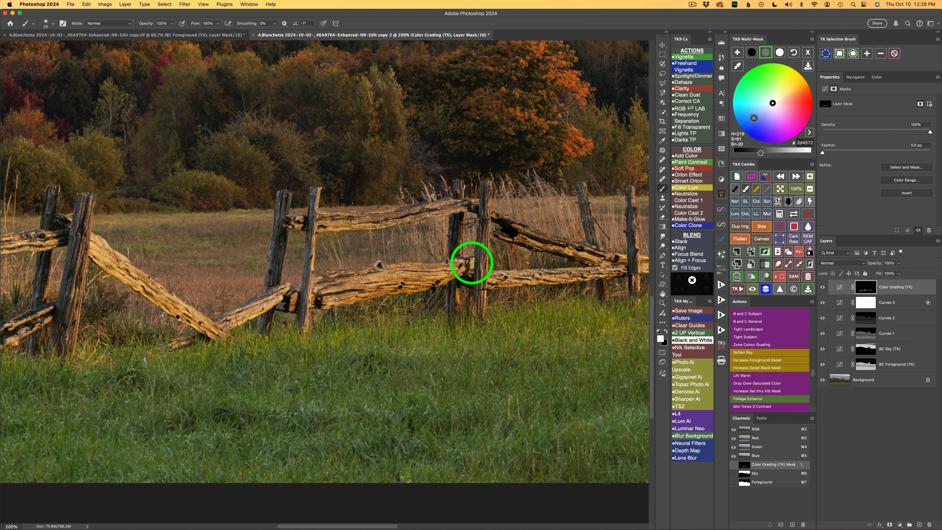
left_click_drag(471, 263, 459, 307)
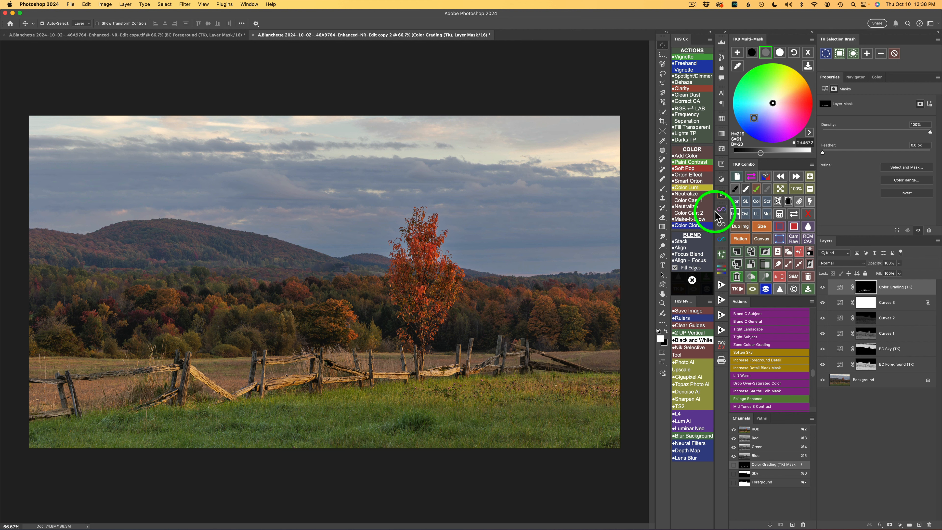
Create an Add Color layer with a bright orange, #fb9755, based on the autumn foliage in the treeline
left_click(688, 156)
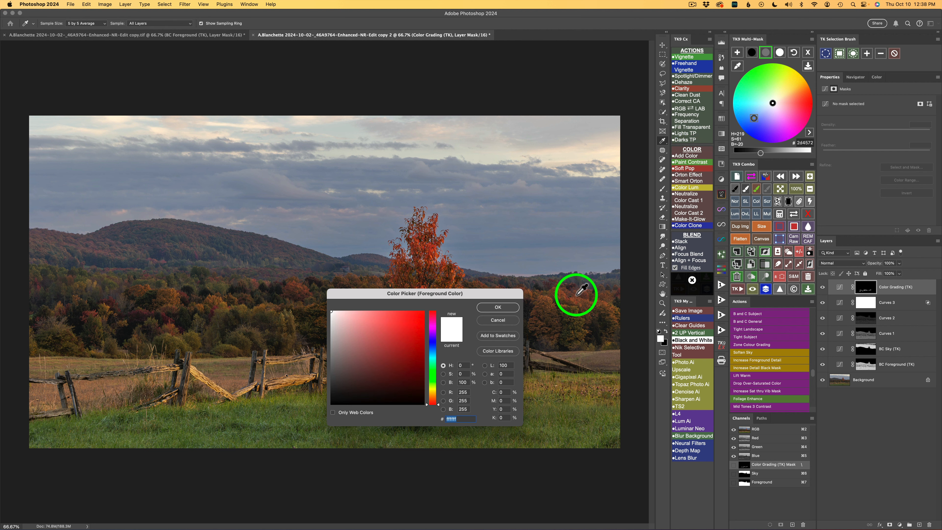
left_click(606, 303)
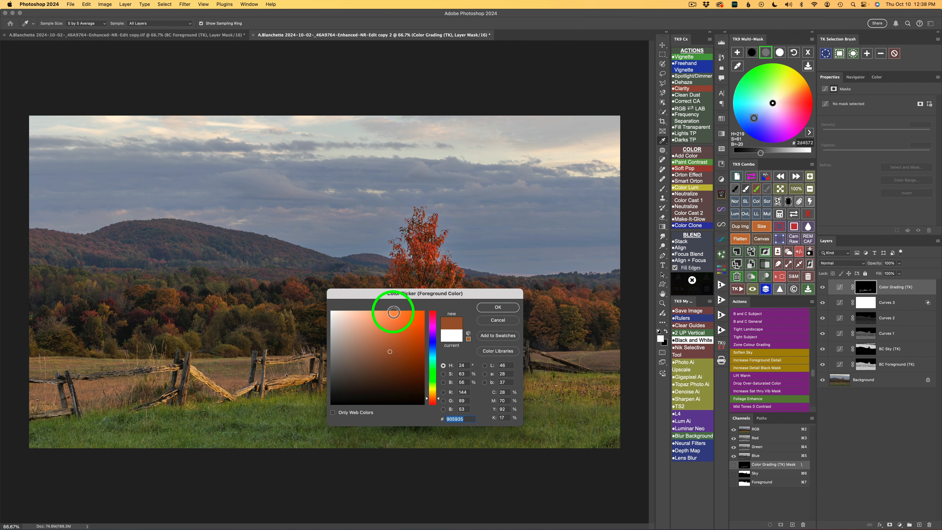
left_click(497, 308)
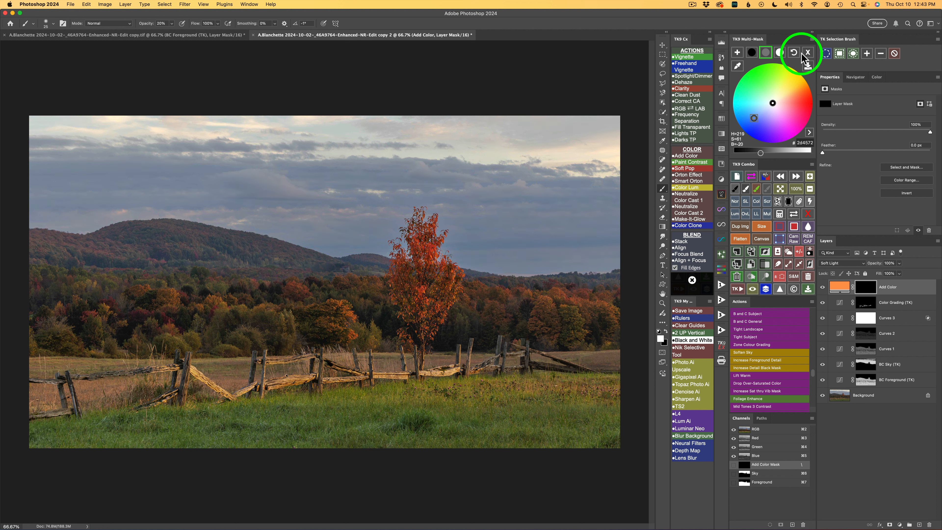
Close Color Grading and generate a color mask from the brownish orange #8d5735 sampled from the treeline foliage
left_click(809, 56)
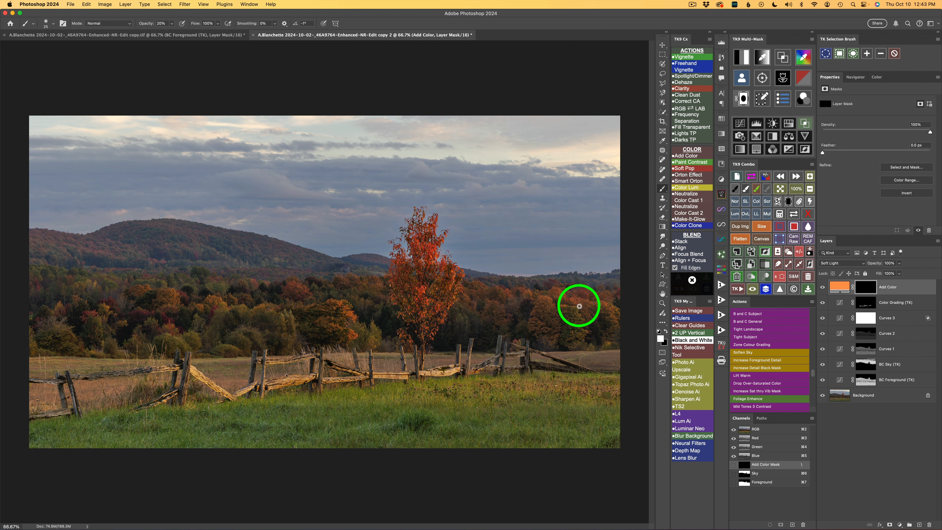
left_click(804, 59)
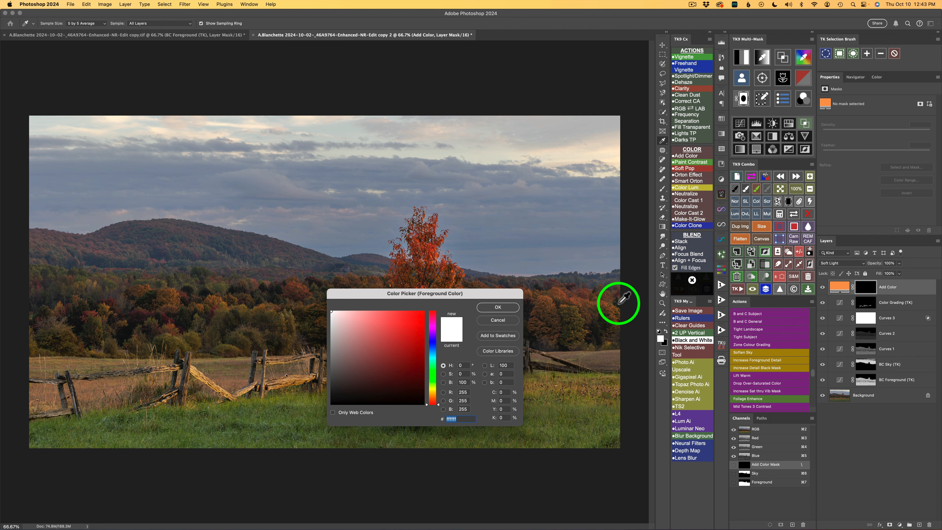
left_click(608, 300)
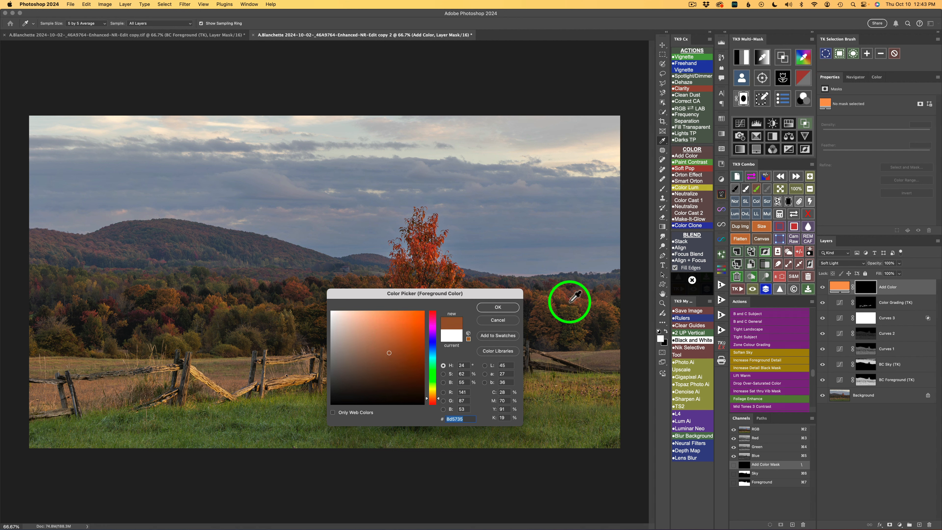
left_click(511, 311)
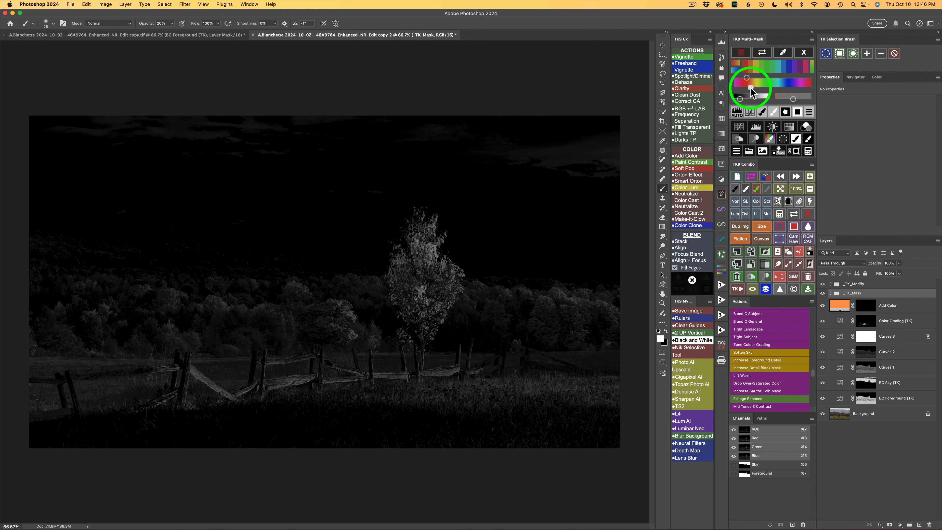
Fine-tune the color mask's hue range, brighten the mask, and apply its automatic levels adjustment
left_click(750, 88)
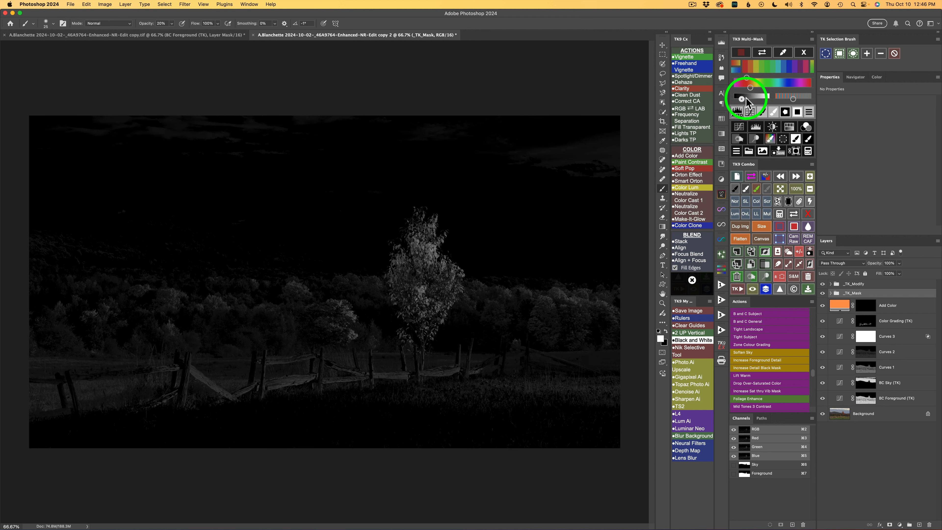
left_click_drag(746, 99, 757, 100)
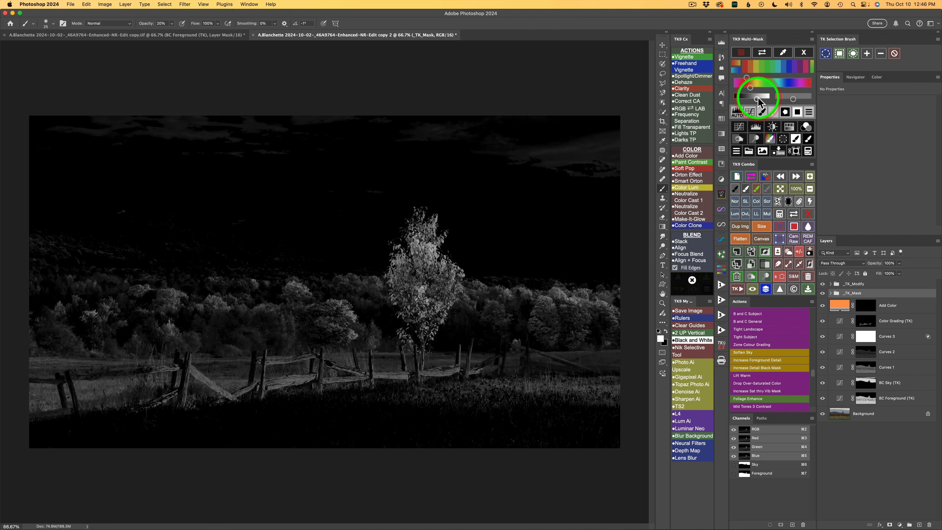
left_click(738, 114)
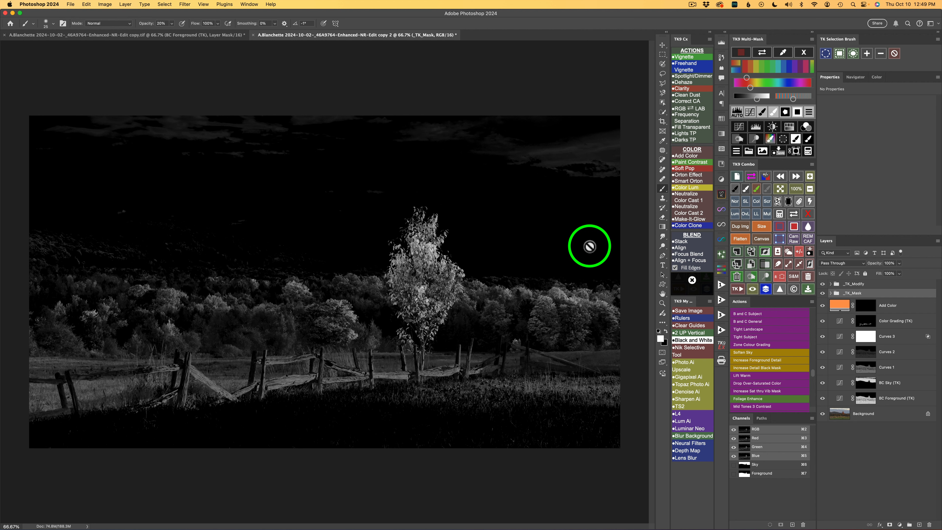
Load the color mask as a painting selection and brush the Add Color mask over the treeline foliage at 40% opacity, comparing the result
left_click(809, 139)
left_click(864, 288)
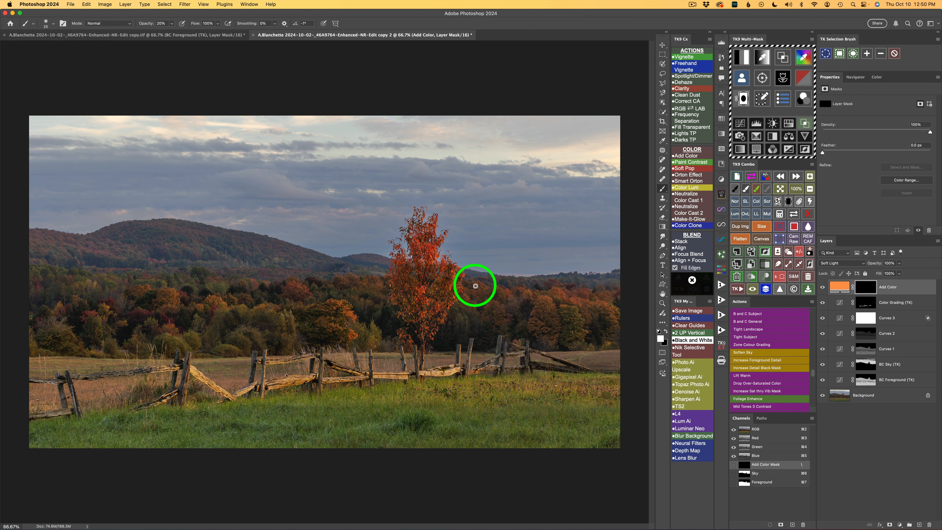
key("4")
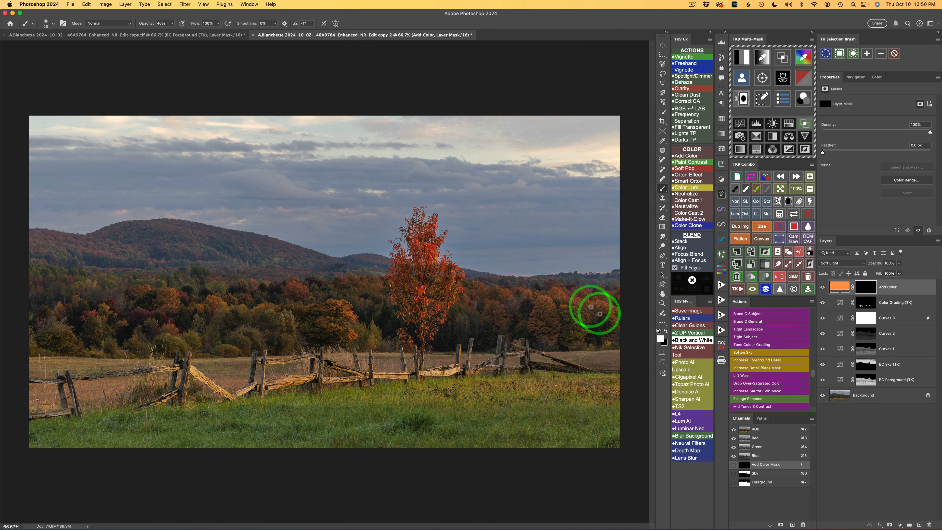
mouse_move(591, 307)
left_mouse_down()
mouse_move(565, 301)
mouse_move(608, 312)
mouse_move(614, 325)
mouse_move(602, 306)
mouse_move(613, 323)
mouse_move(598, 306)
mouse_move(584, 309)
mouse_move(582, 321)
mouse_move(611, 300)
mouse_move(597, 308)
mouse_move(608, 299)
mouse_move(575, 294)
mouse_move(593, 325)
mouse_move(581, 324)
mouse_move(581, 339)
mouse_move(559, 309)
mouse_move(539, 301)
mouse_move(549, 305)
mouse_move(536, 319)
mouse_move(548, 337)
mouse_move(533, 298)
mouse_move(520, 297)
mouse_move(535, 295)
mouse_move(505, 301)
mouse_move(478, 286)
left_mouse_up()
left_click(545, 329)
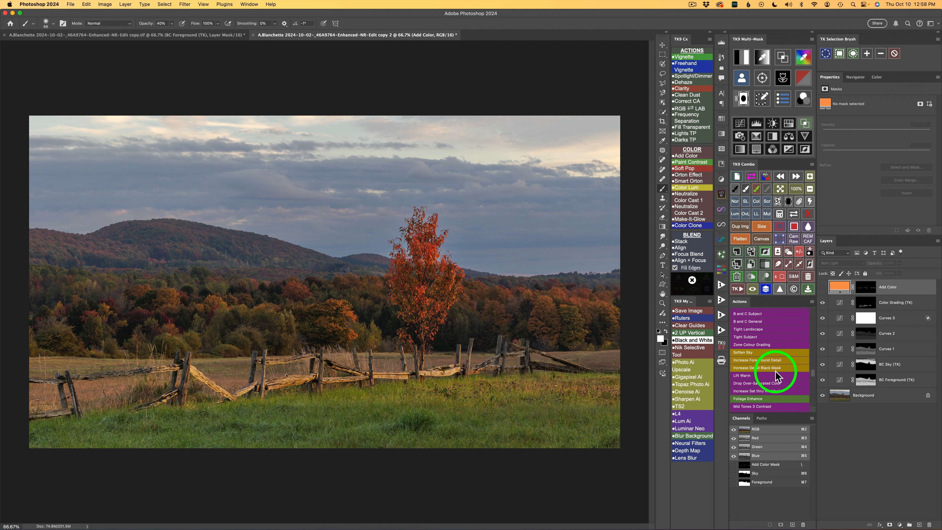
left_click(831, 287)
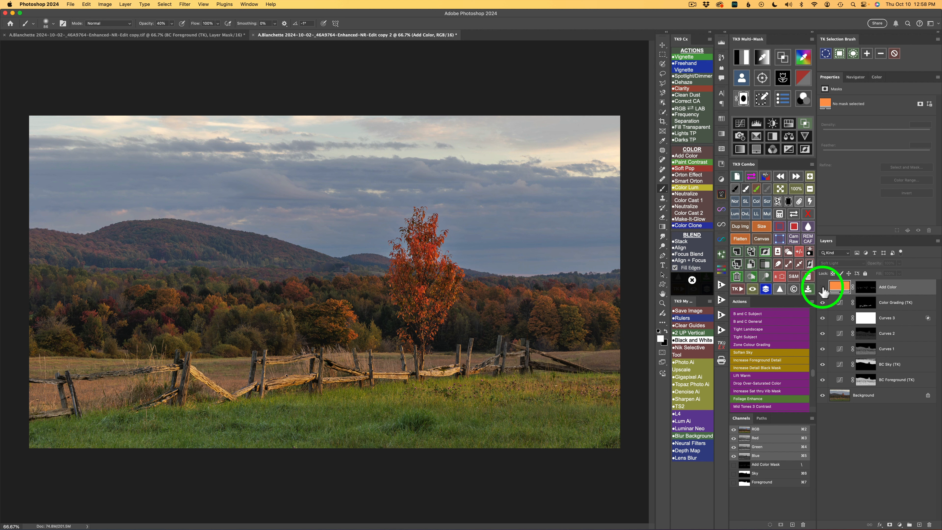
left_click(823, 288)
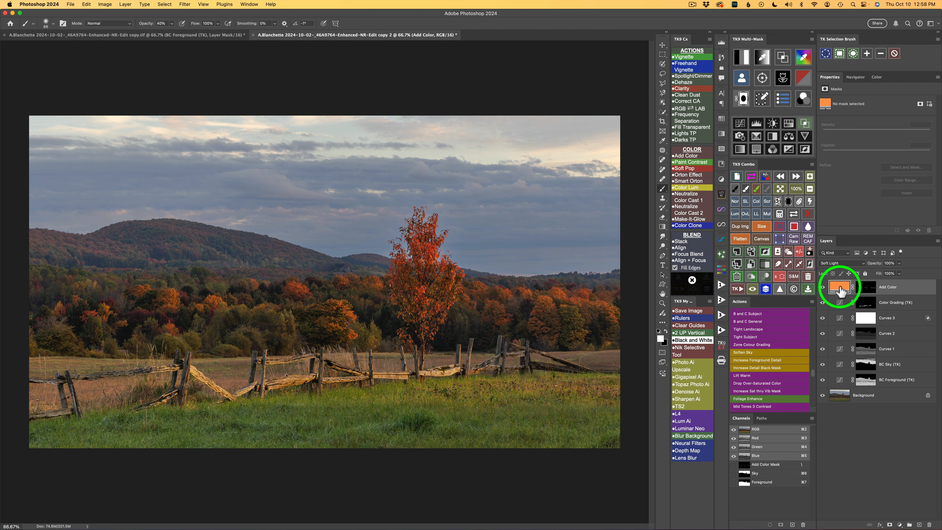
Change the Add Color layer's fill to a lighter orange, #ffab6d
double_click(840, 291)
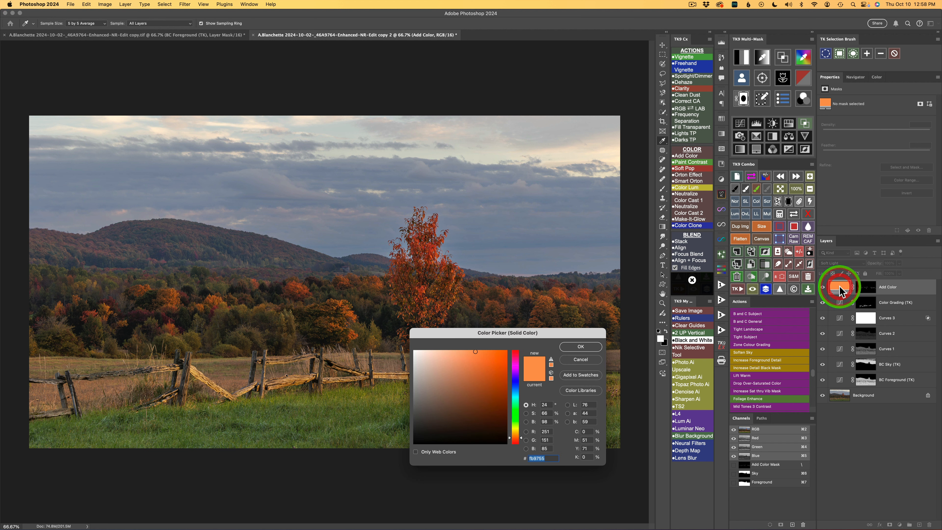
left_click_drag(531, 331, 499, 319)
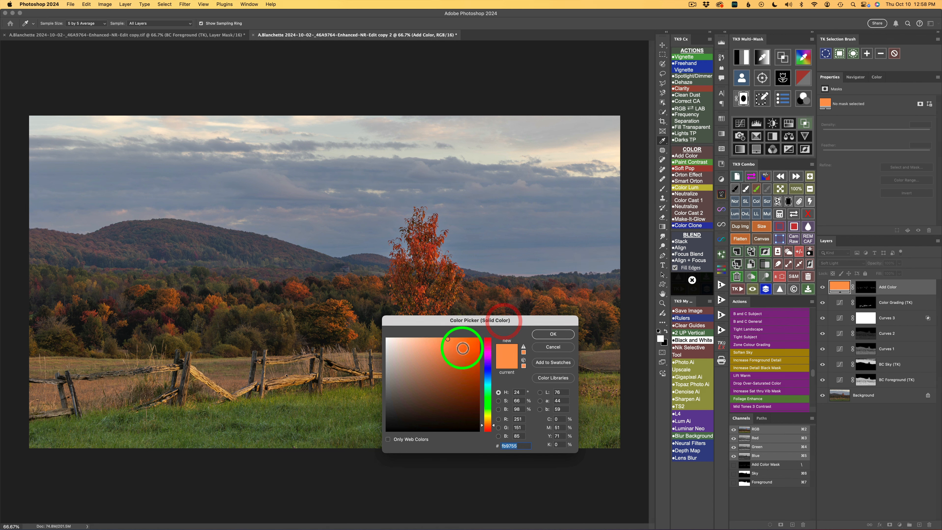
mouse_move(462, 347)
left_mouse_down()
mouse_move(427, 357)
mouse_move(425, 387)
mouse_move(456, 350)
mouse_move(451, 391)
mouse_move(462, 342)
left_mouse_up()
left_click_drag(493, 423, 501, 431)
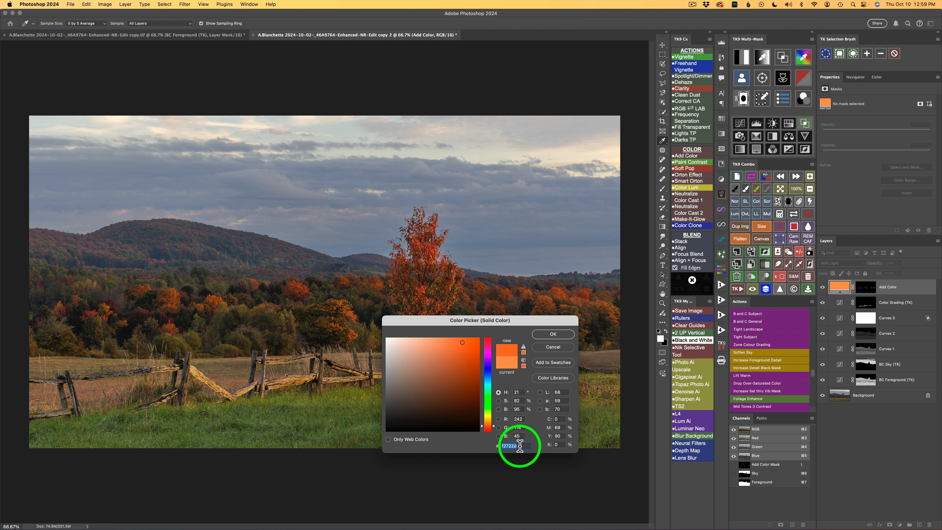
type("ffab6d")
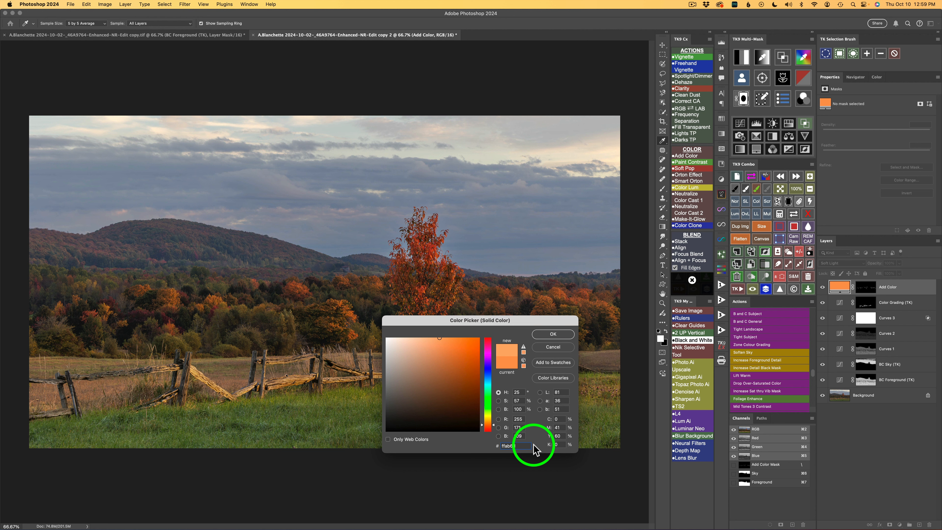
left_click(552, 335)
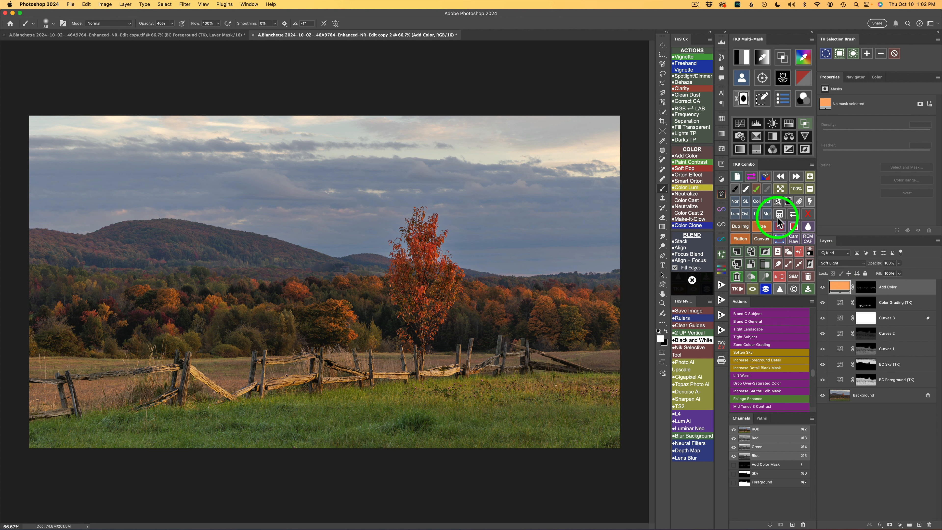
Set the Add Color layer's blend mode to Linear Light with 21% fill and compare the foliage with and without it
left_click(757, 217)
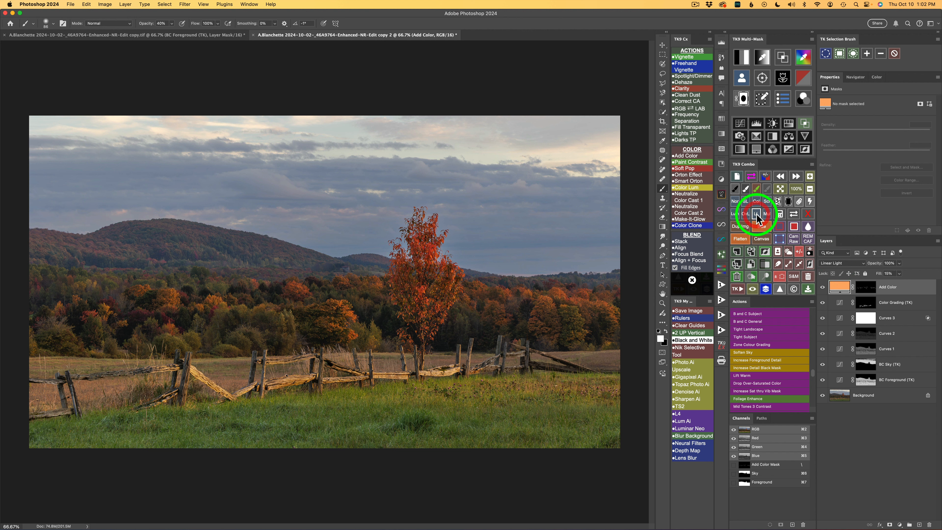
left_click_drag(887, 273, 881, 277)
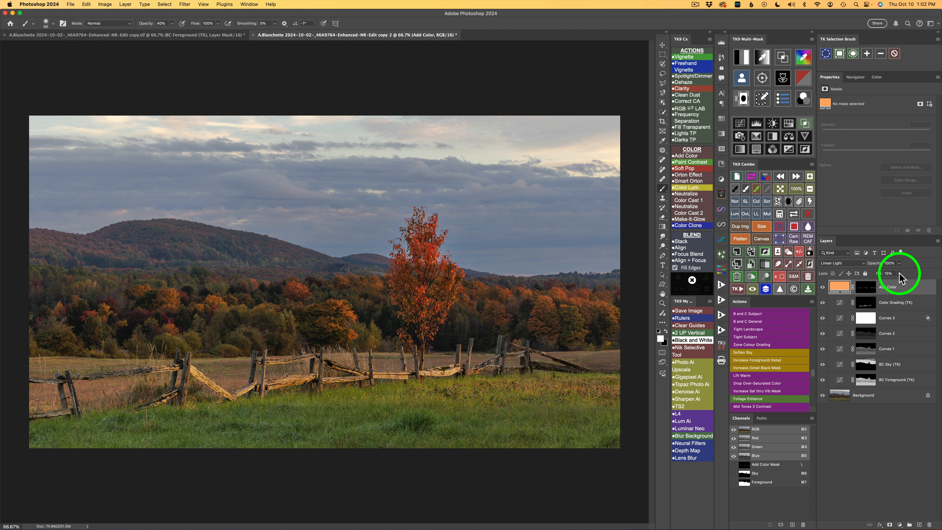
left_click(899, 274)
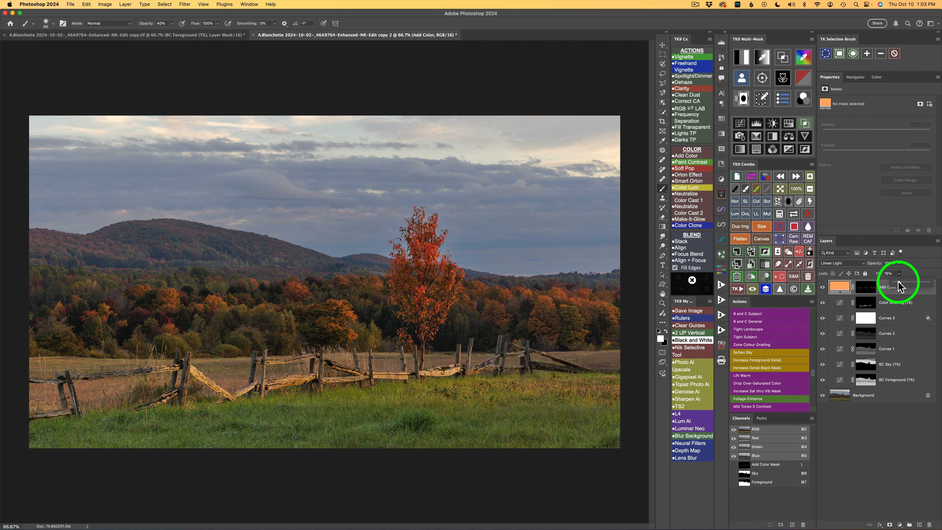
left_click_drag(898, 286, 901, 282)
left_click(909, 274)
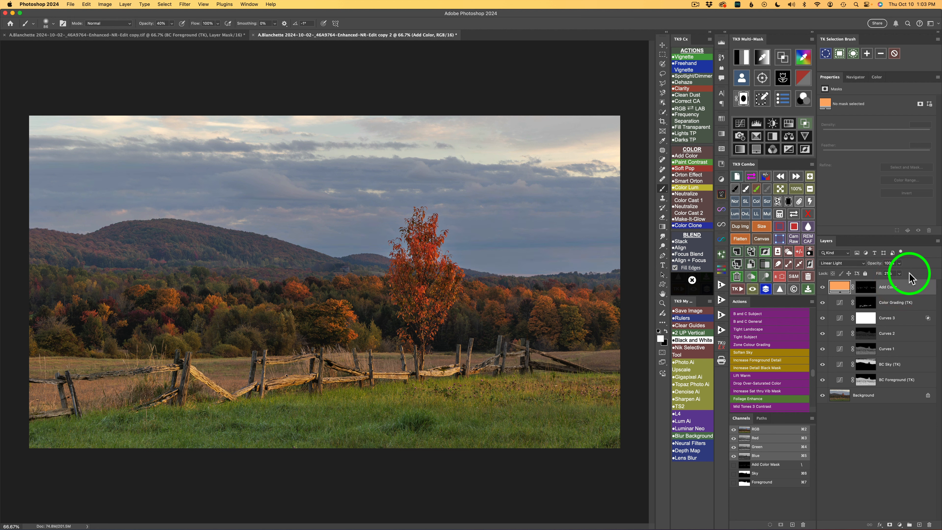
left_click(822, 289)
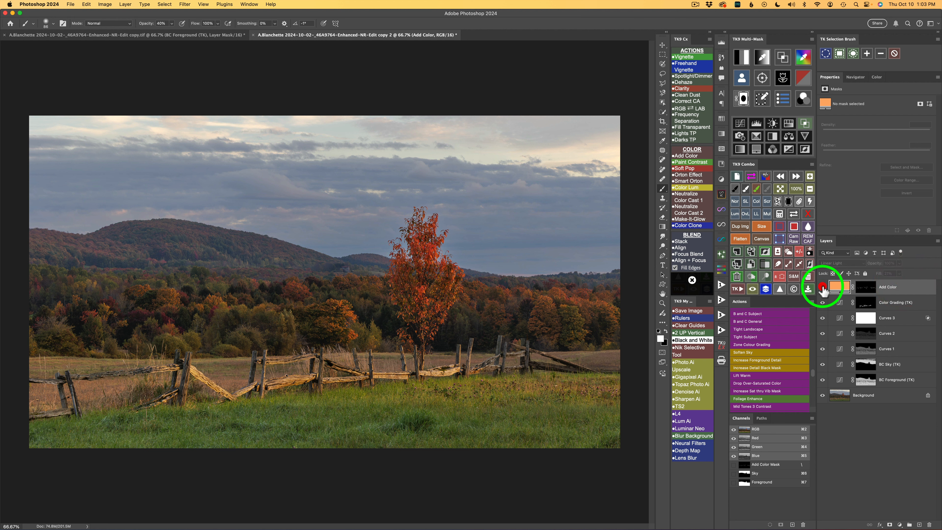
left_click(822, 290)
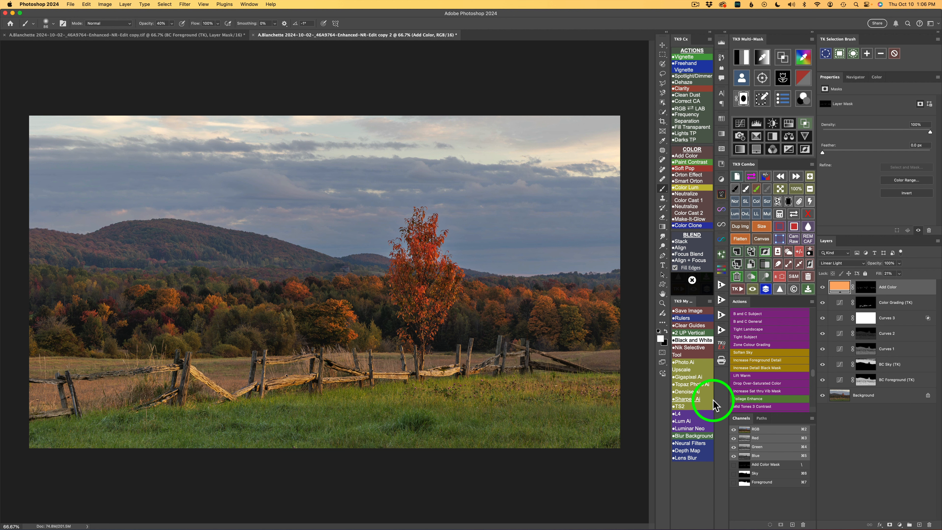
Generate a saturation/vibrance mask, compare the vibrance levels, and choose Vibrance 4
left_click(804, 79)
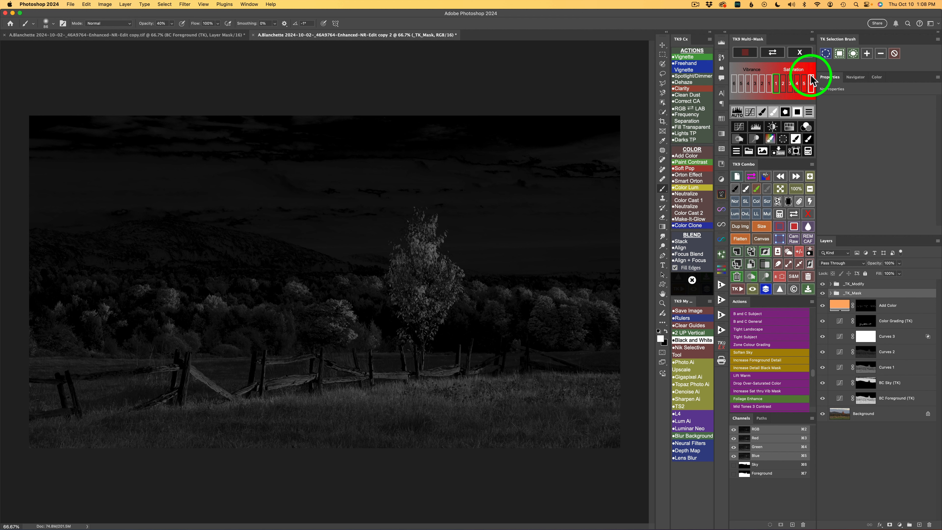
left_click(765, 83)
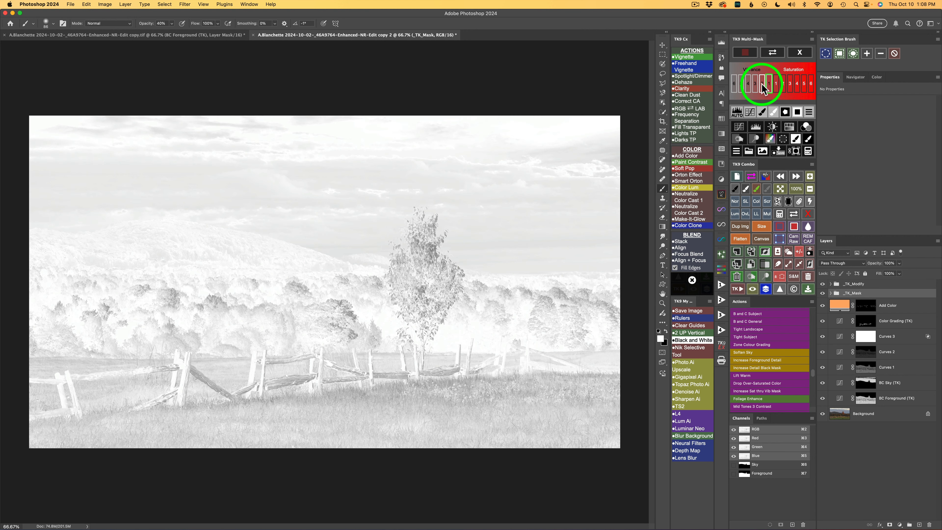
left_click(761, 84)
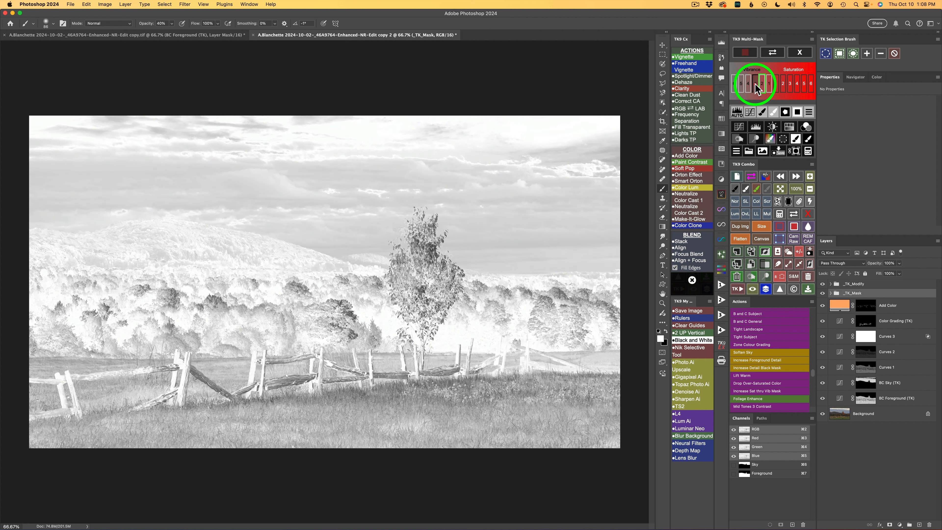
left_click(755, 84)
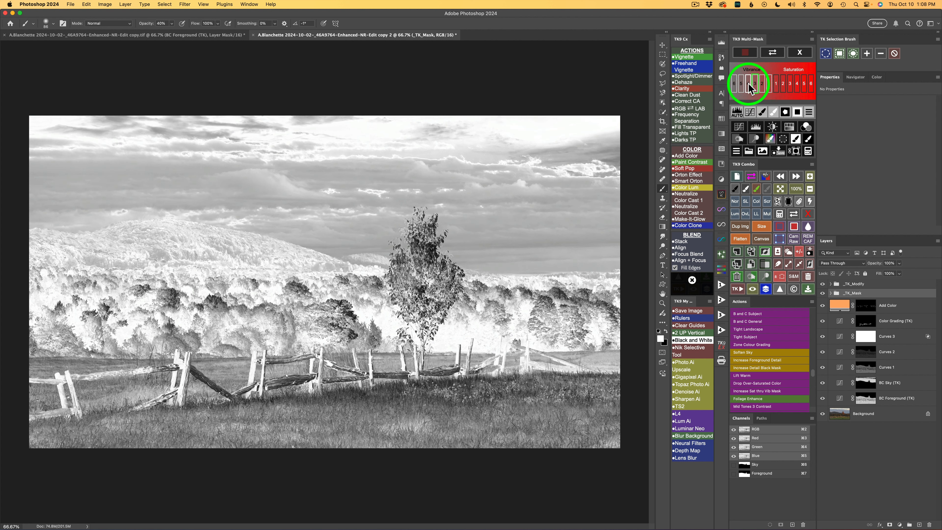
left_click(748, 84)
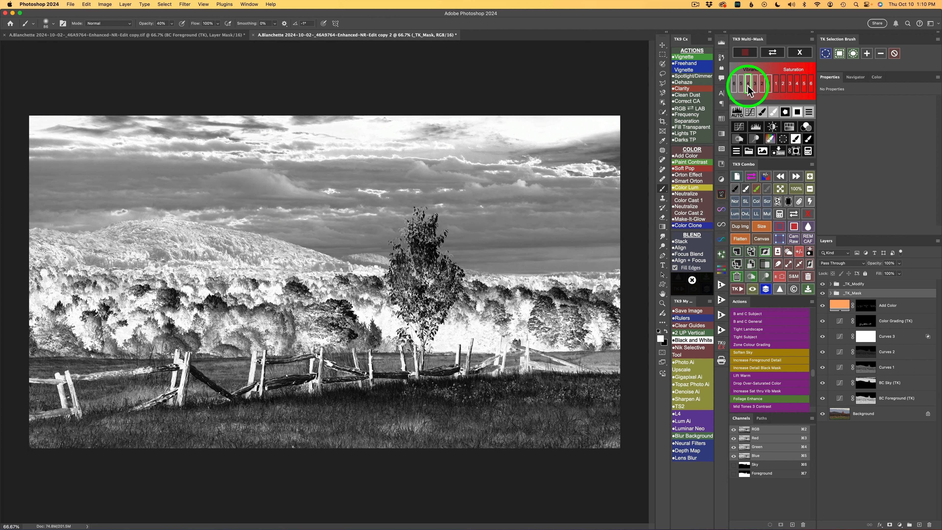
left_click(741, 84)
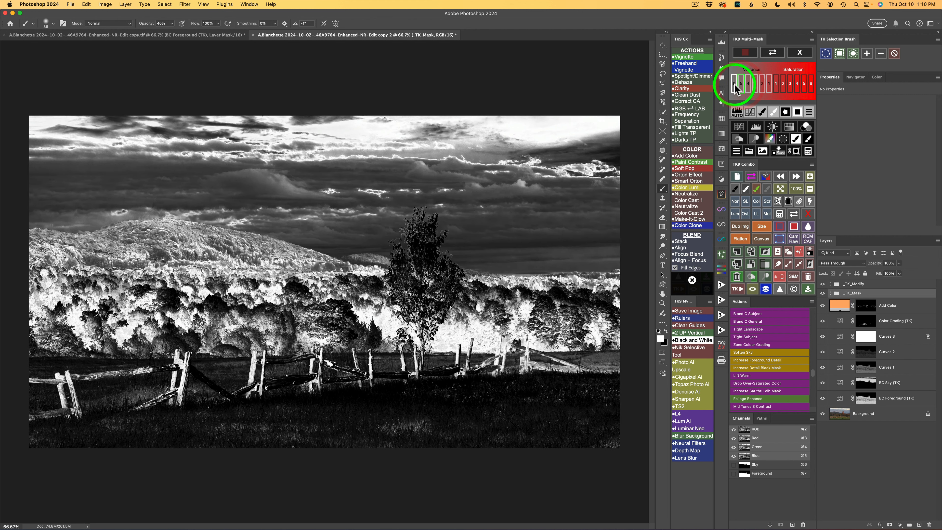
left_click(733, 85)
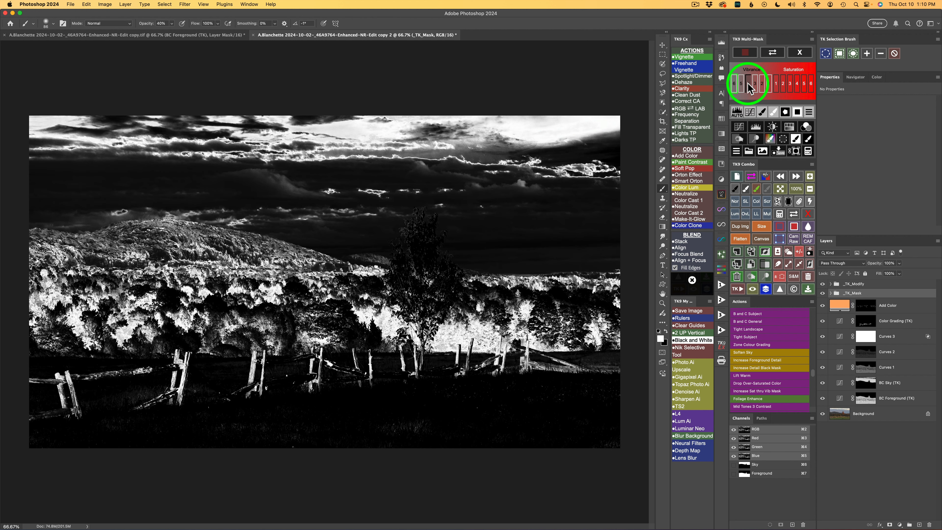
left_click(748, 86)
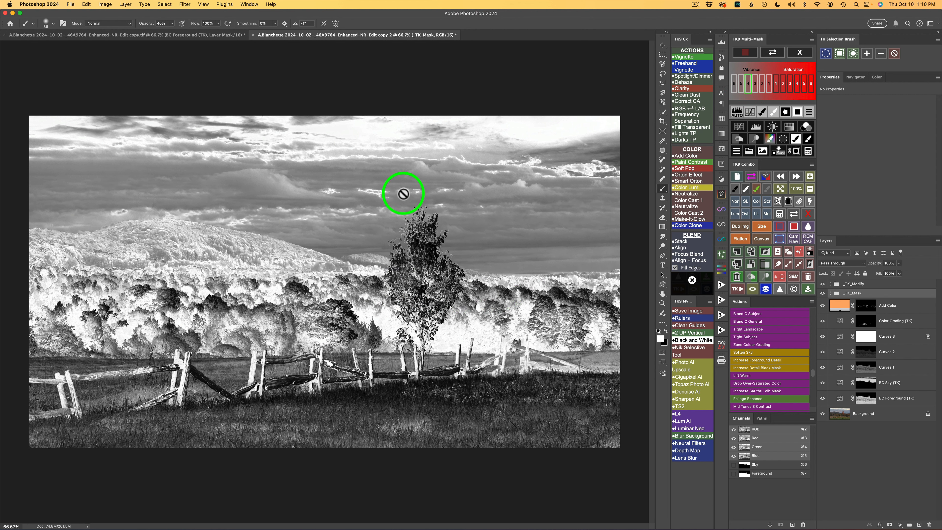
Create a Hue/Saturation layer through the vibrance mask, raise saturation to +40, and compare the image with and without it
left_click(790, 127)
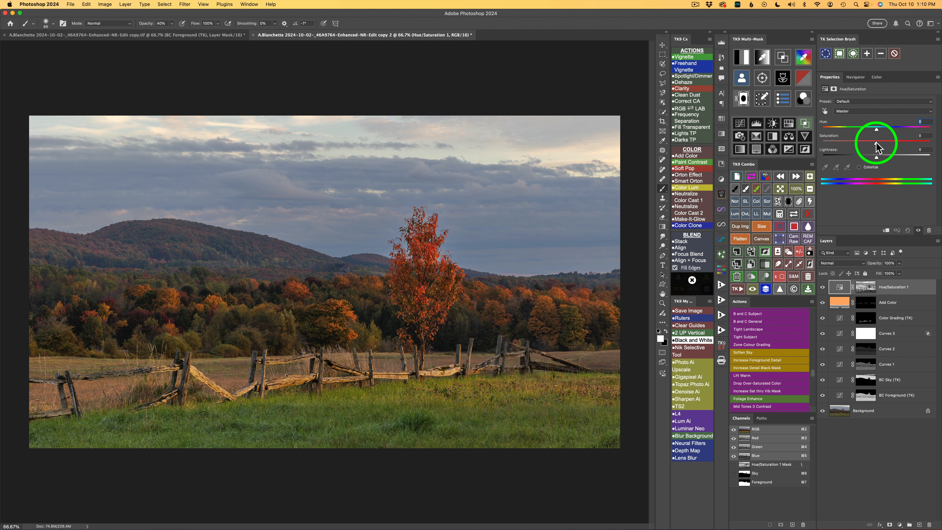
left_click_drag(876, 143, 896, 143)
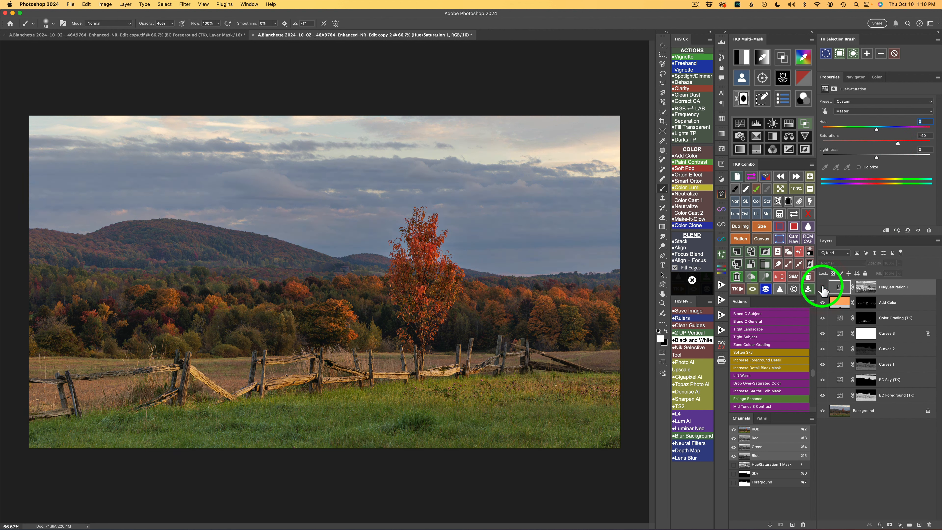
left_click(822, 287)
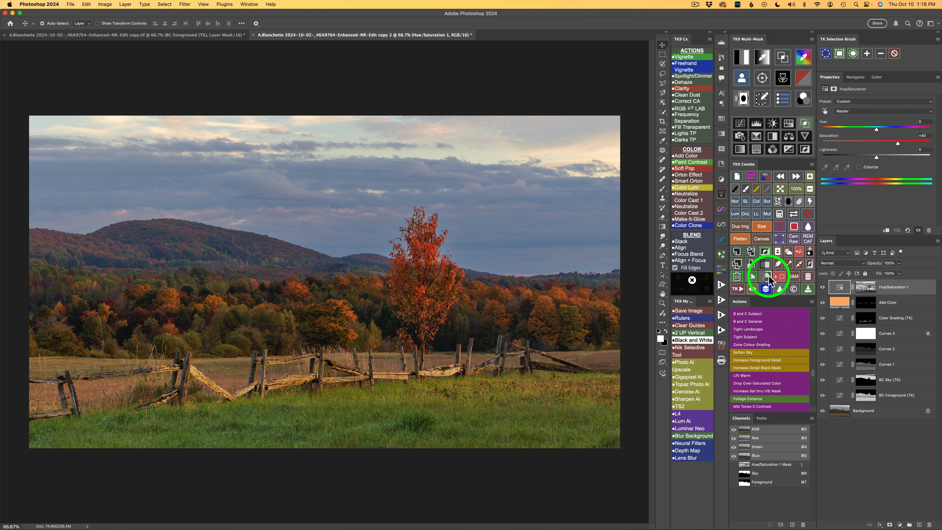
Add a Dodge (white paint) layer and restrict it to the Lights 1 range with Blend If
left_click(766, 277)
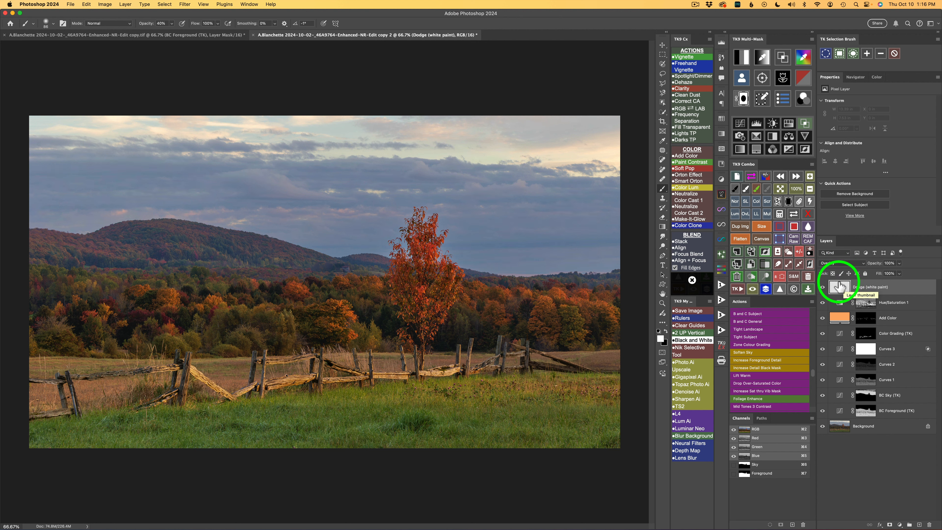
left_click(804, 123)
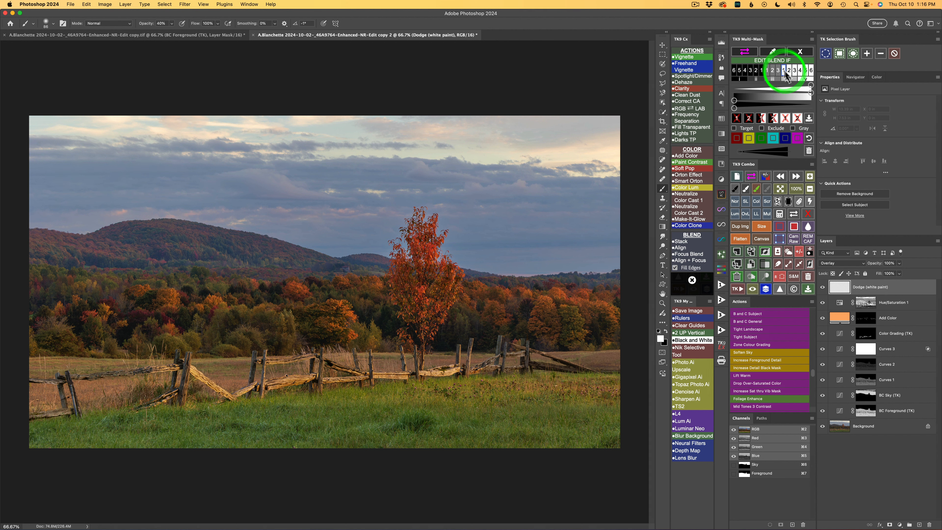
left_click(779, 78)
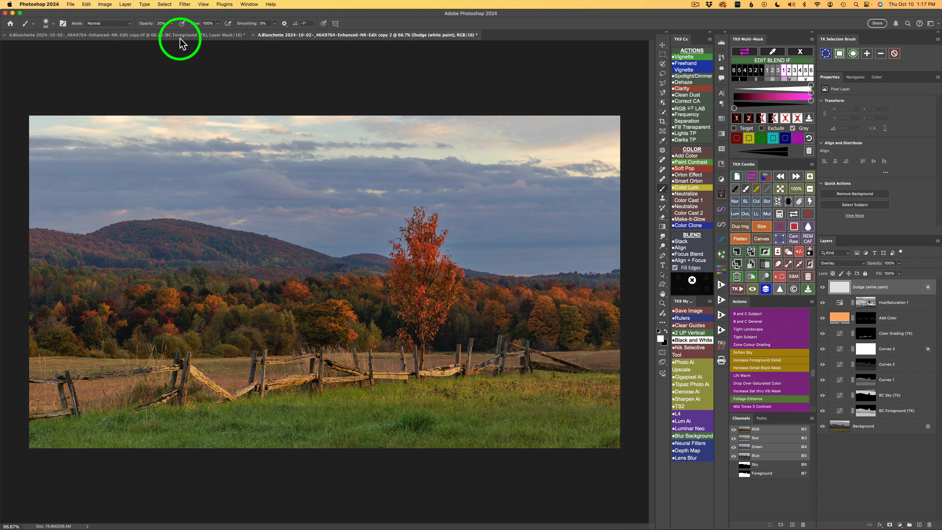
Dodge the treeline foliage with a white brush at 20% opacity and compare the result
key("2")
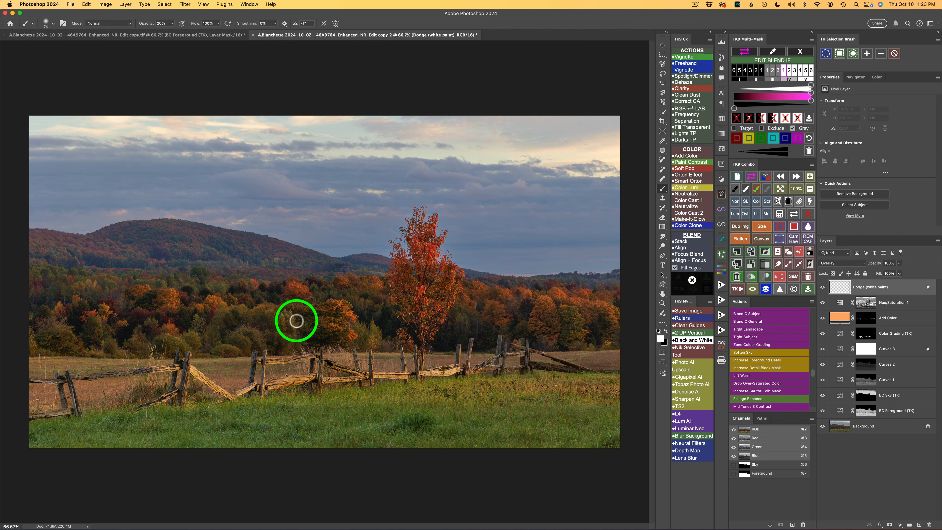
mouse_move(294, 317)
left_mouse_down()
mouse_move(278, 337)
mouse_move(291, 318)
mouse_move(310, 338)
mouse_move(369, 333)
mouse_move(370, 324)
mouse_move(381, 346)
mouse_move(376, 332)
mouse_move(358, 343)
mouse_move(265, 335)
mouse_move(242, 307)
mouse_move(248, 334)
mouse_move(243, 327)
mouse_move(261, 343)
mouse_move(187, 334)
mouse_move(229, 317)
mouse_move(302, 311)
mouse_move(328, 294)
mouse_move(370, 309)
mouse_move(349, 292)
left_mouse_up()
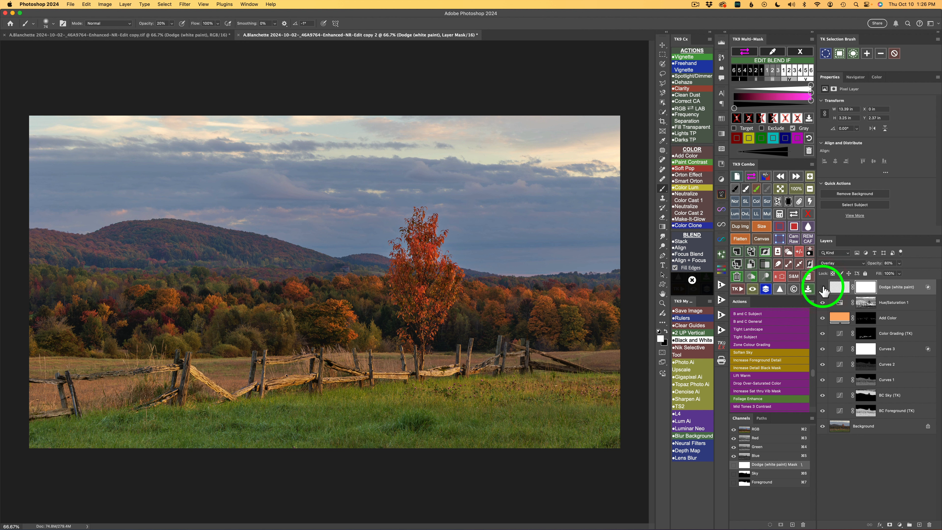
left_click(822, 288)
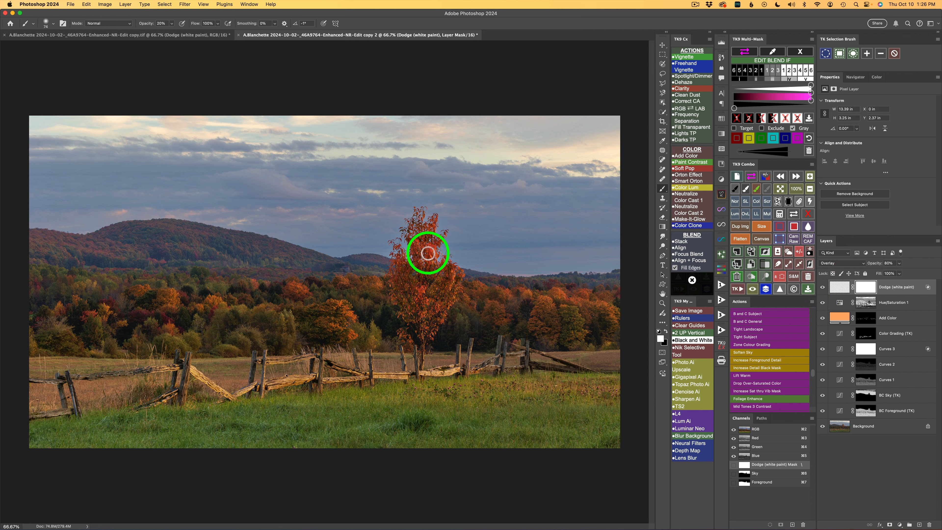
Subtract the saved Sky mask from the Dodge layer's mask and brush over the crown of the lone tree
left_click(779, 214)
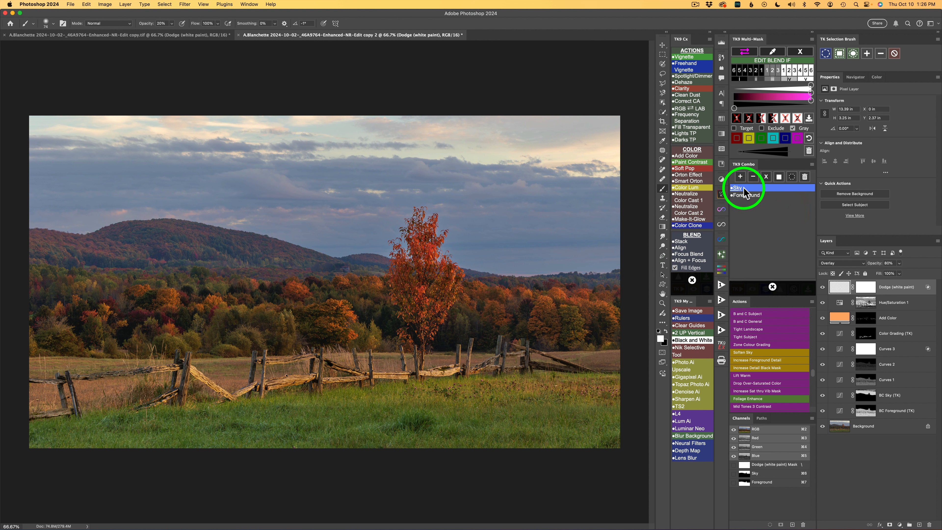
left_click(745, 189)
left_click(753, 177)
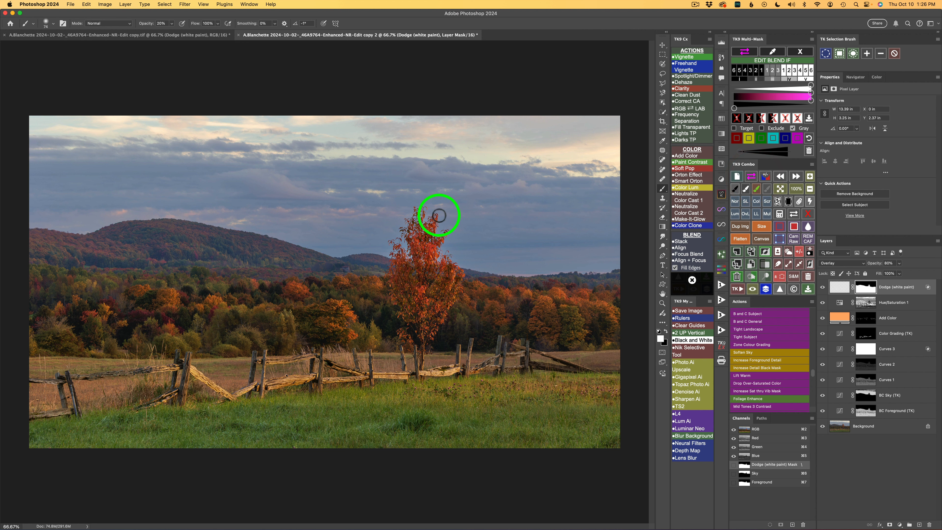
left_click_drag(438, 215, 431, 252)
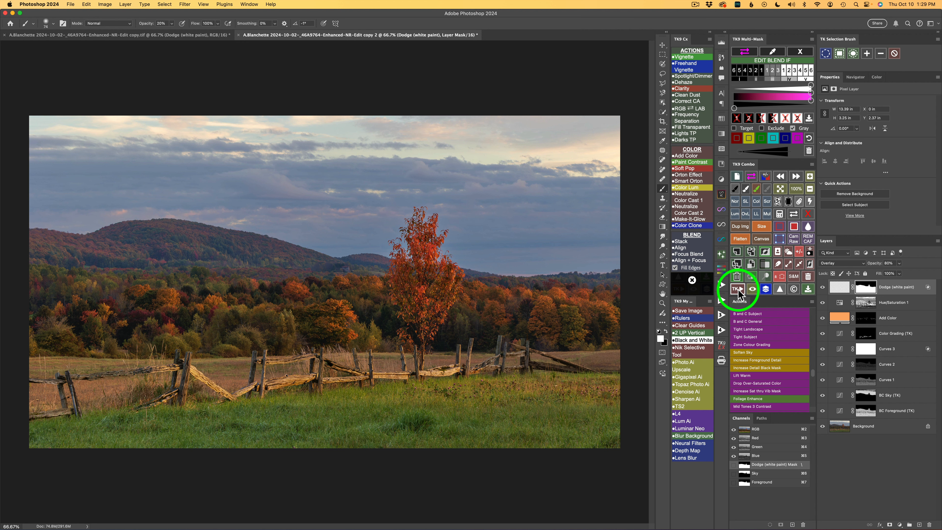
Add a Make-It-Glow layer with the suggested blur, lower its opacity to 30%, and compare the image with and without it
left_click(698, 219)
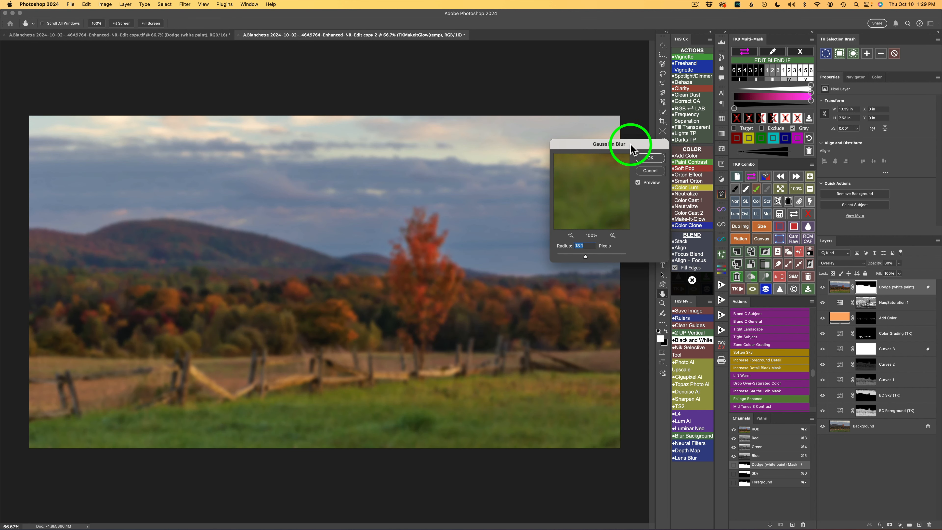
left_click(656, 159)
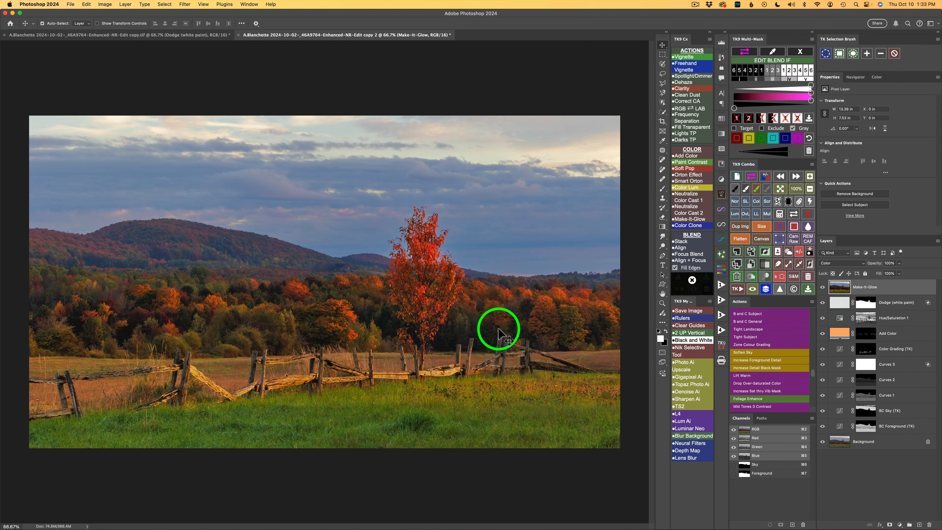
left_click(898, 263)
left_click_drag(898, 274, 865, 275)
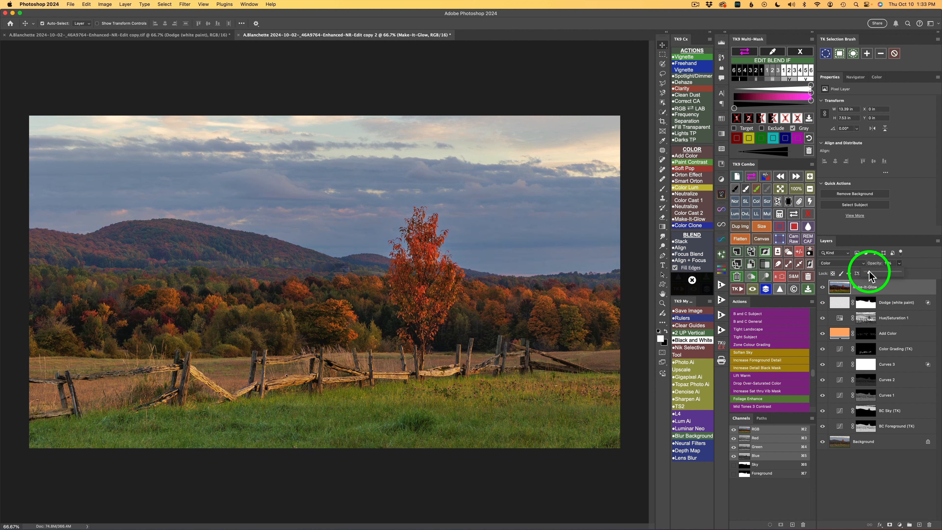
left_click_drag(875, 270, 875, 270)
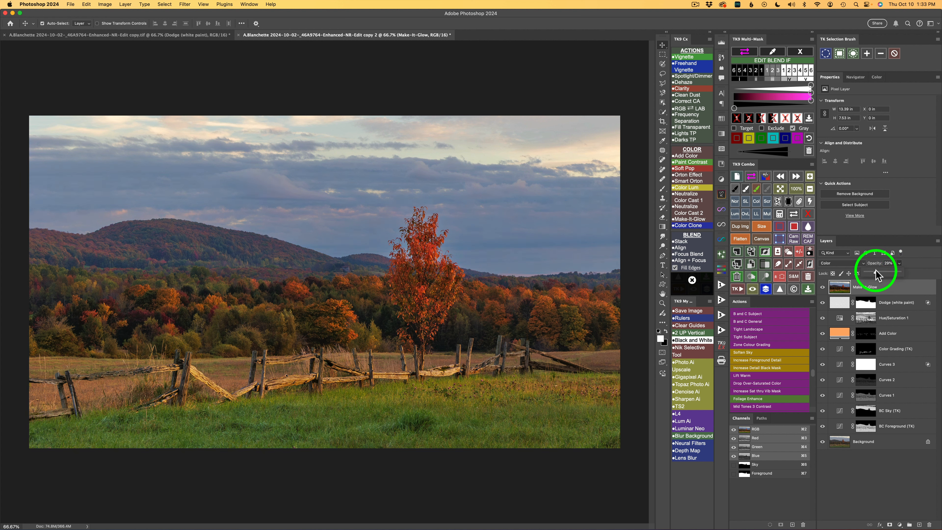
left_click(822, 287)
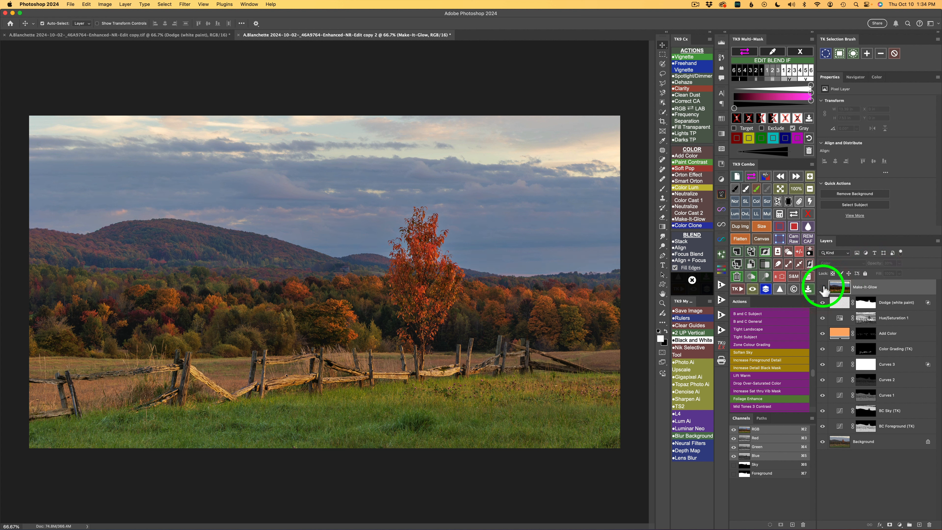
left_click(822, 287)
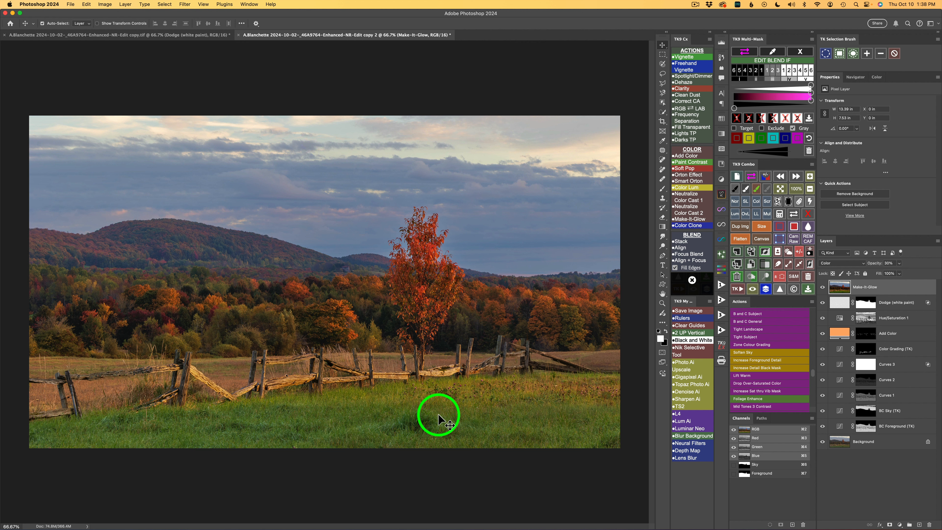
Add a Multiply Brush layer and set the Gradient tool to Gradient mode with the black-and-white preset from Basics
left_click(766, 214)
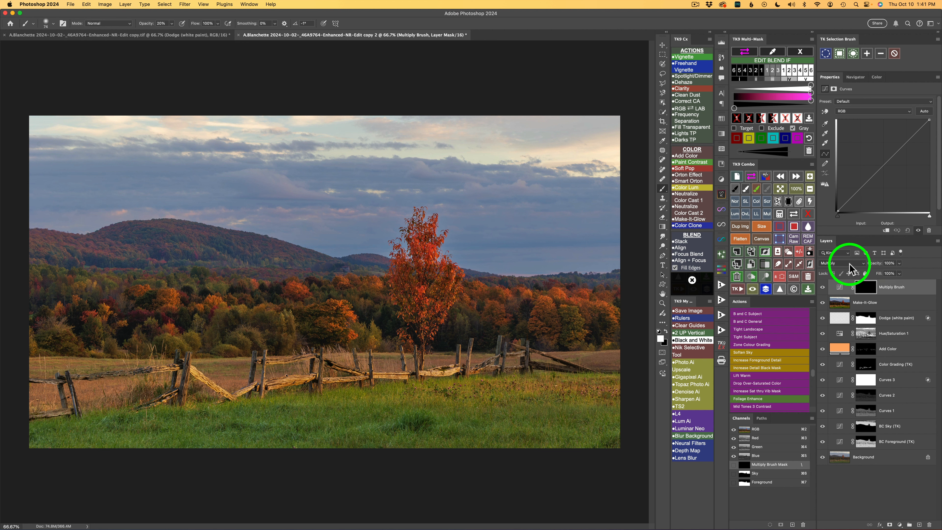
left_click(663, 227)
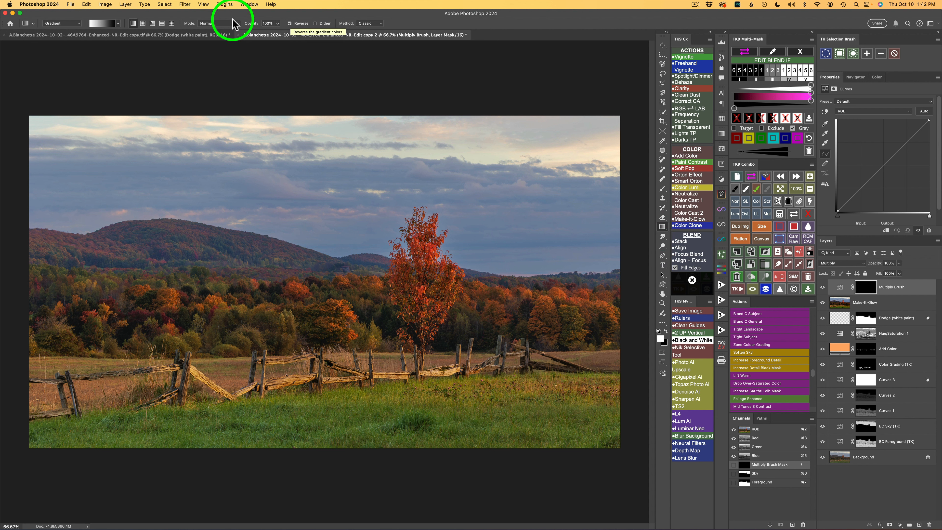
left_click(73, 23)
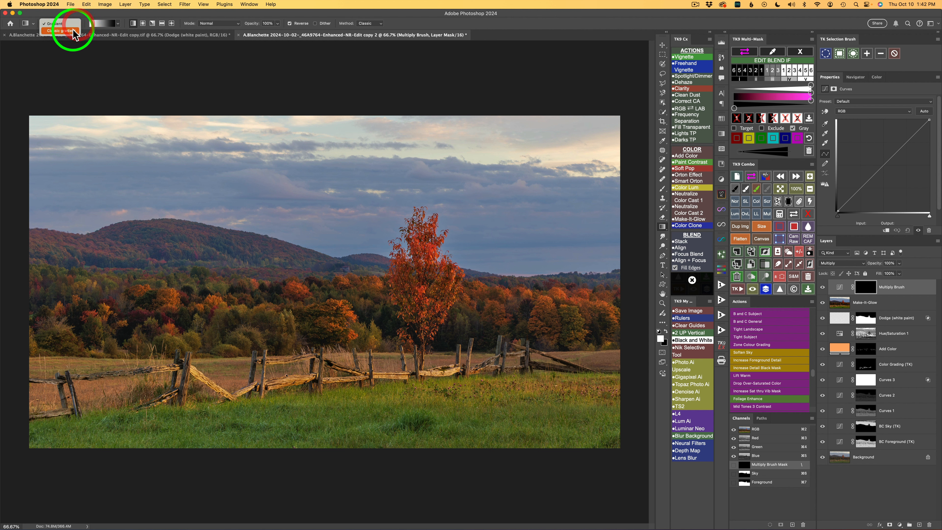
left_click(119, 52)
left_click(118, 24)
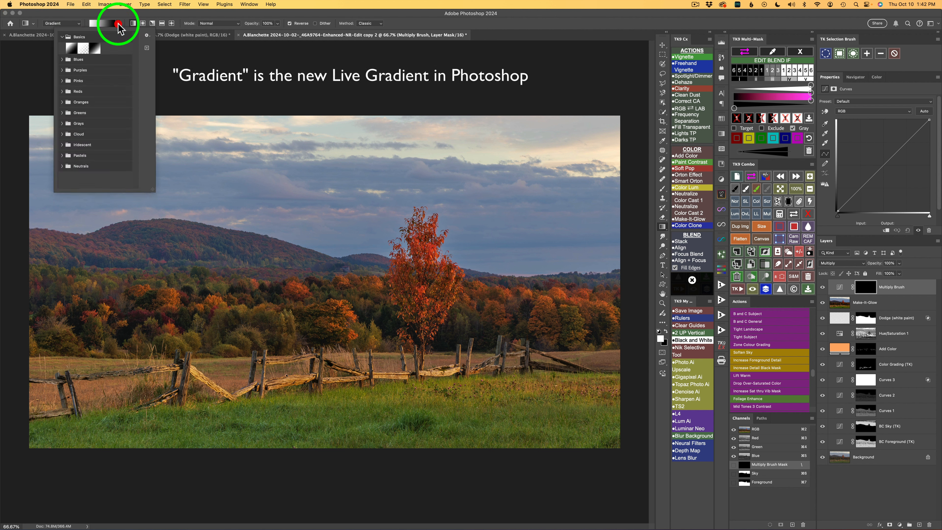
left_click(61, 37)
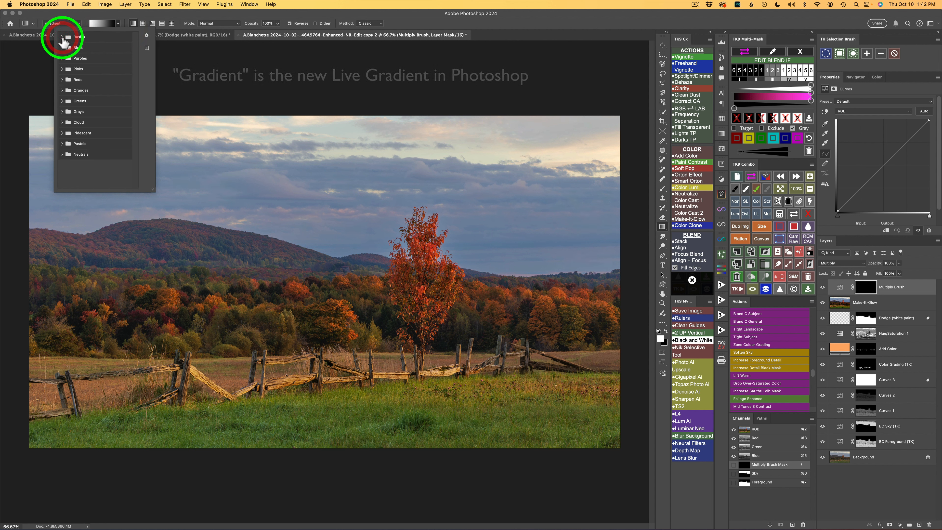
left_click(62, 38)
left_click(95, 52)
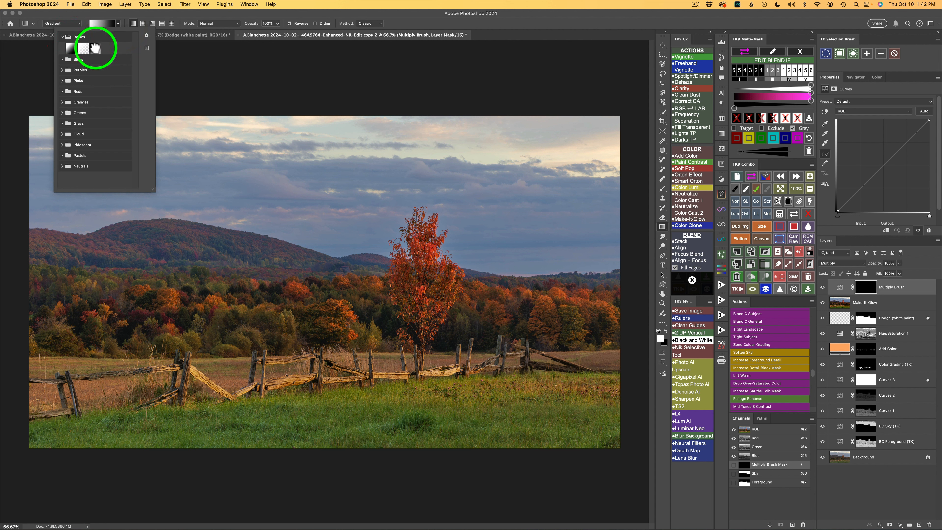
left_click(190, 62)
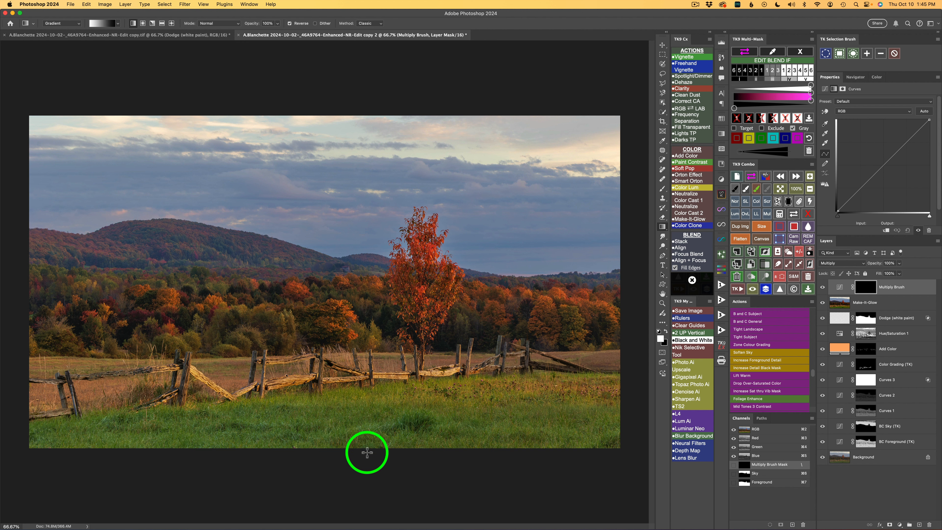
Darken the foreground grass with a short gradient running upward from the photo's lower edge on the Multiply Brush mask
left_click_drag(367, 452, 365, 412)
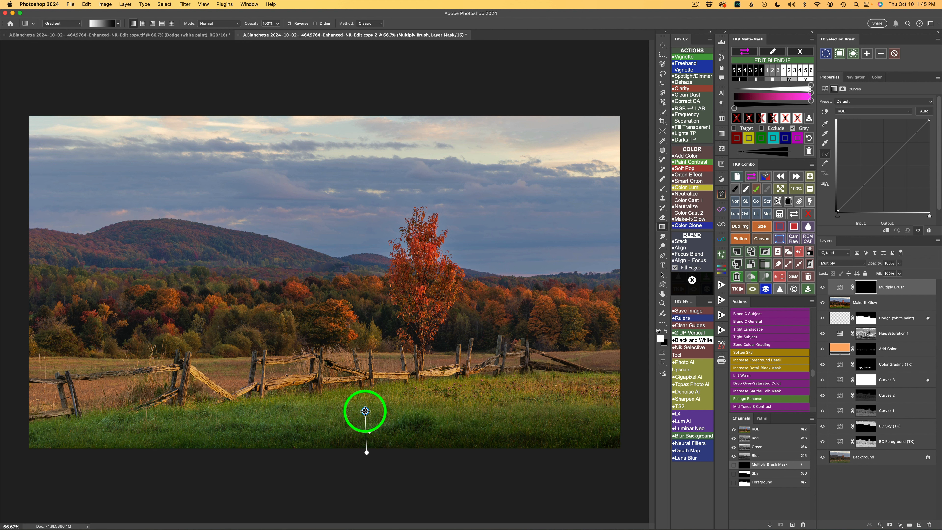
left_click_drag(365, 410, 370, 430)
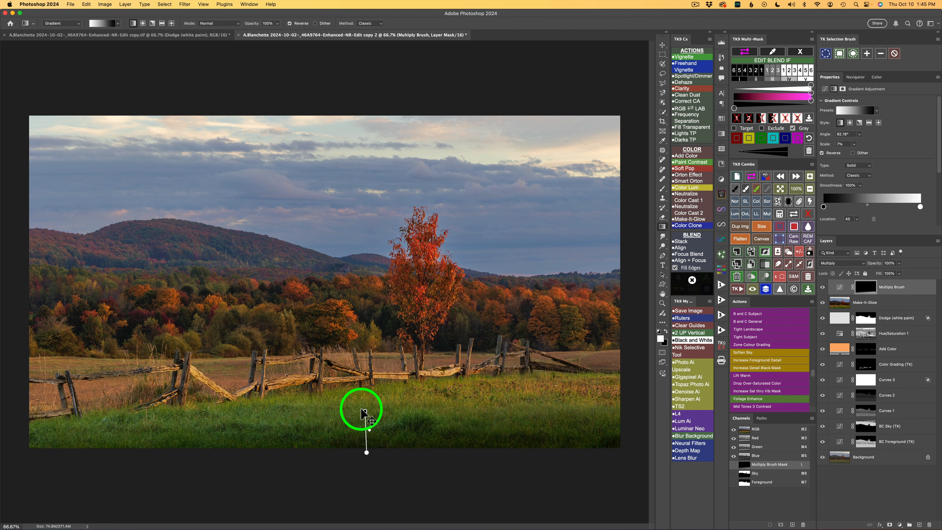
left_click(840, 287)
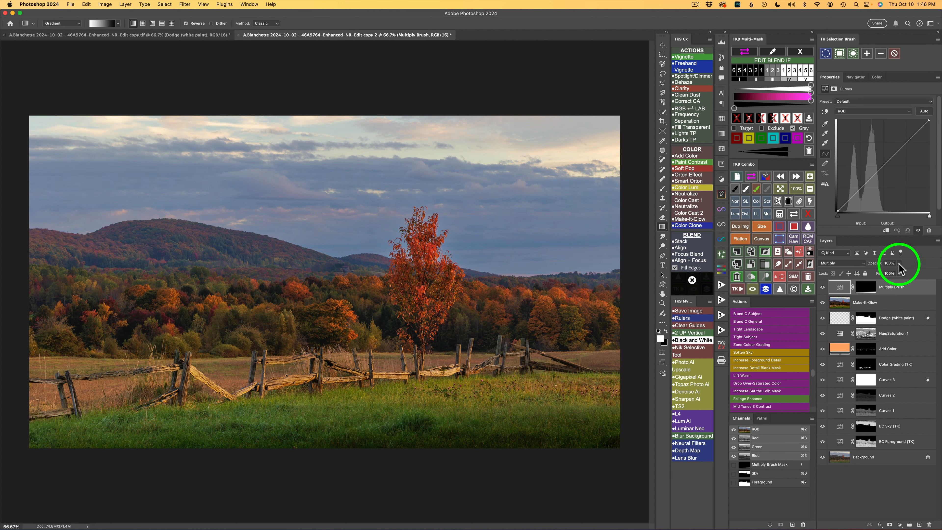
Lower the foreground Multiply Brush layer's opacity to 37% and compare the grass with and without it
left_click(899, 264)
mouse_move(900, 274)
left_mouse_down()
mouse_move(859, 274)
mouse_move(875, 275)
left_mouse_up()
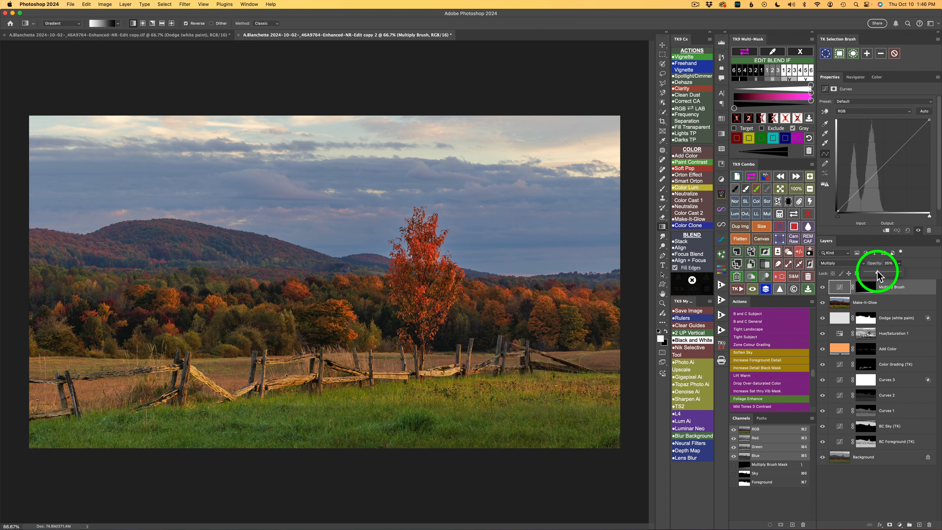
left_click(822, 288)
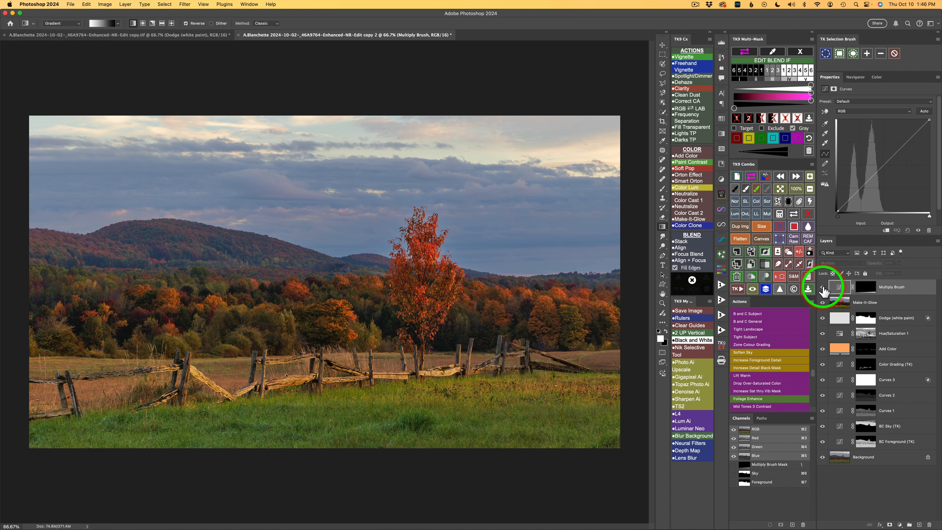
left_click(822, 288)
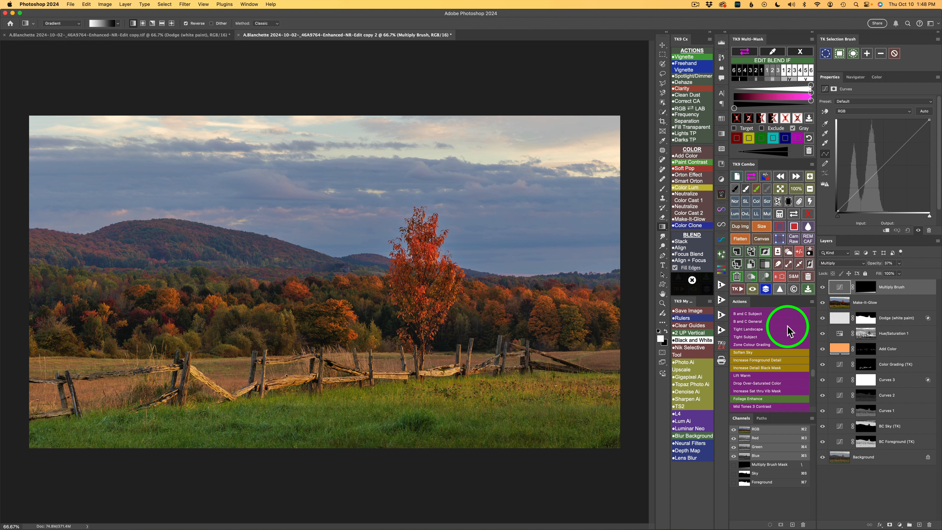
Add a second Multiply Brush layer and darken the upper sky with a vertical gradient from the photo's upper edge
left_click(767, 214)
left_click(837, 289)
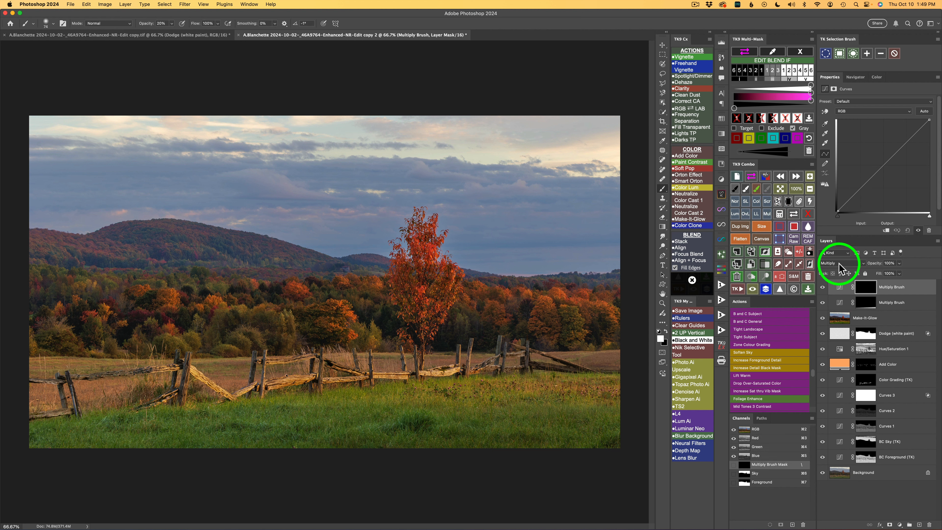
left_click(663, 227)
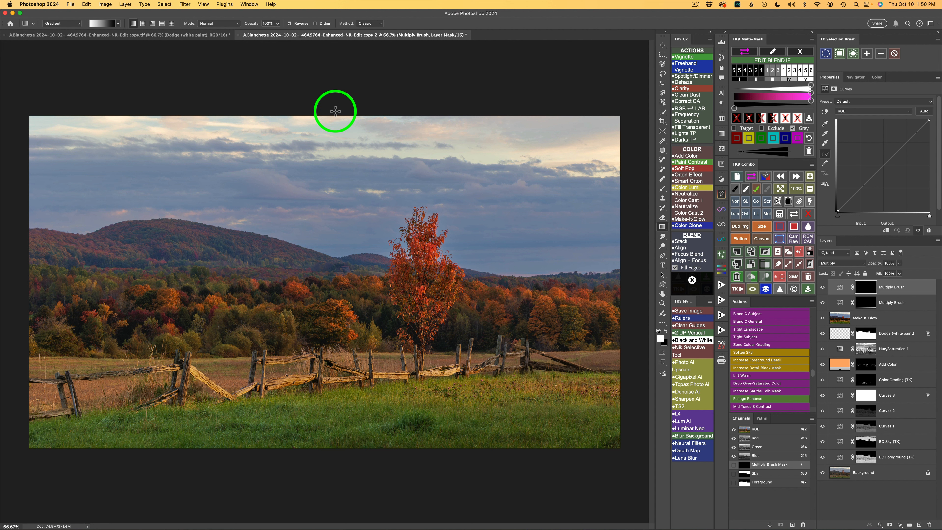
left_click_drag(335, 111, 335, 192)
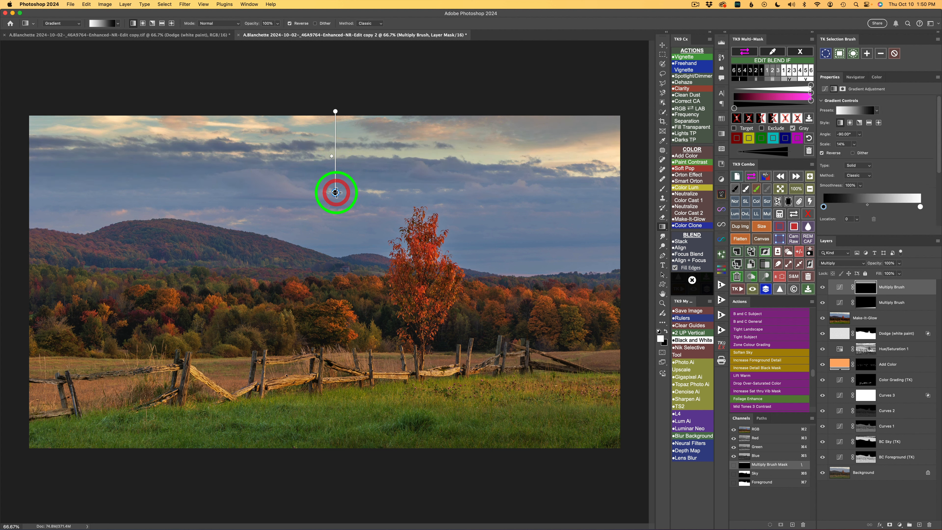
left_click(332, 155)
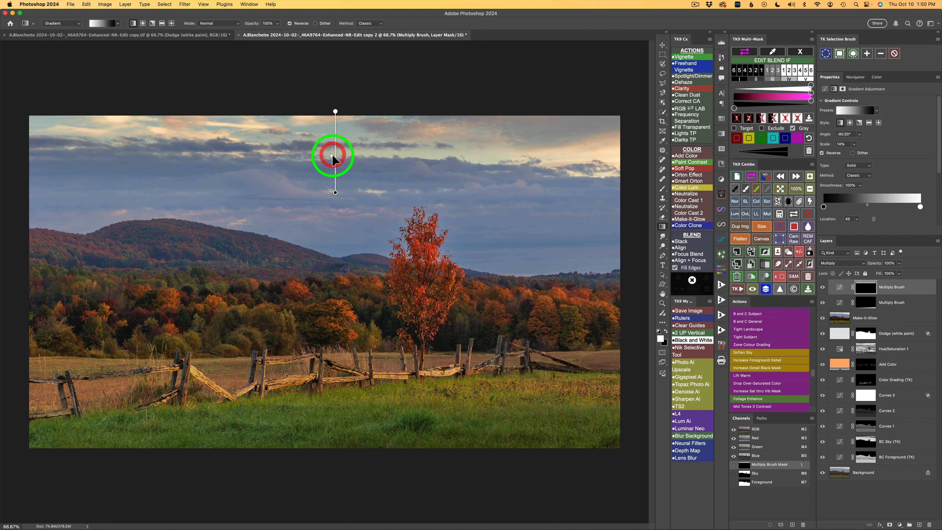
left_click(840, 289)
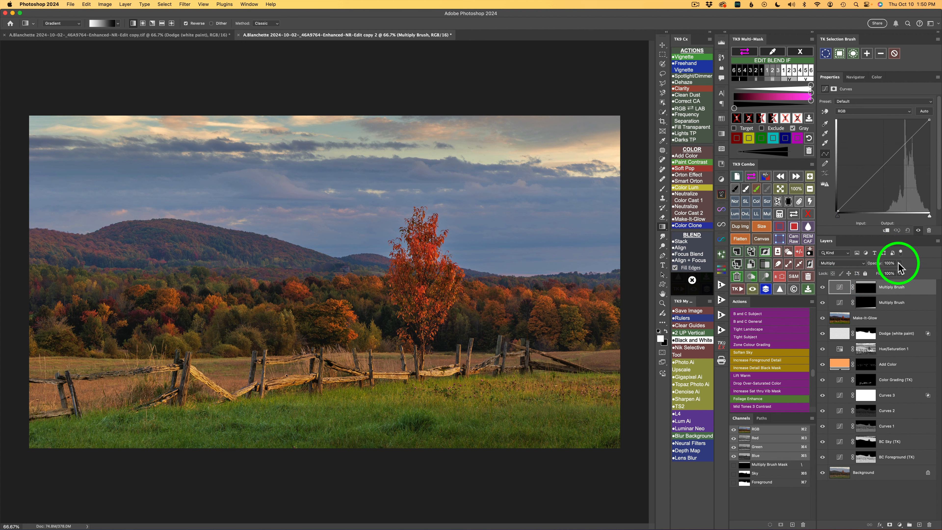
Reduce the sky Multiply Brush layer's opacity to 75% and compare the sky with and without it
mouse_move(898, 263)
left_mouse_down()
mouse_move(894, 277)
mouse_move(859, 276)
mouse_move(868, 277)
left_mouse_up()
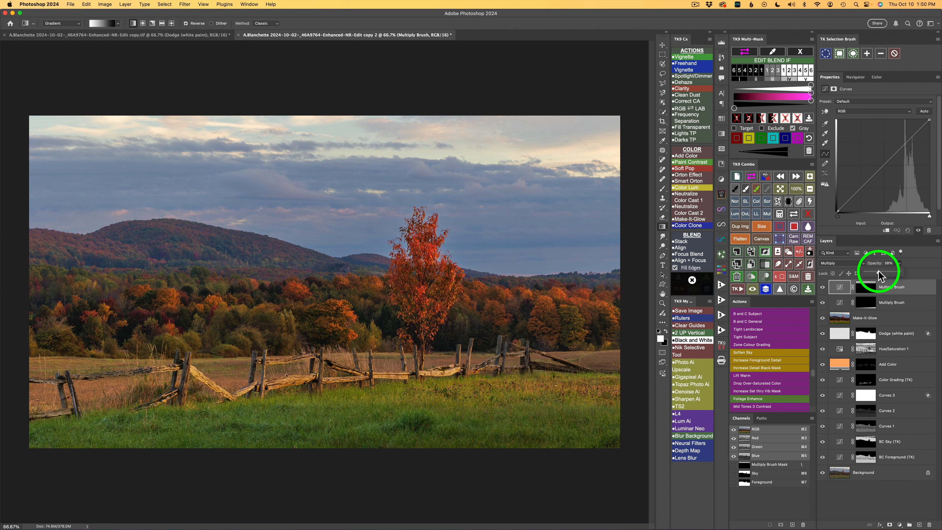
left_click_drag(887, 271, 891, 272)
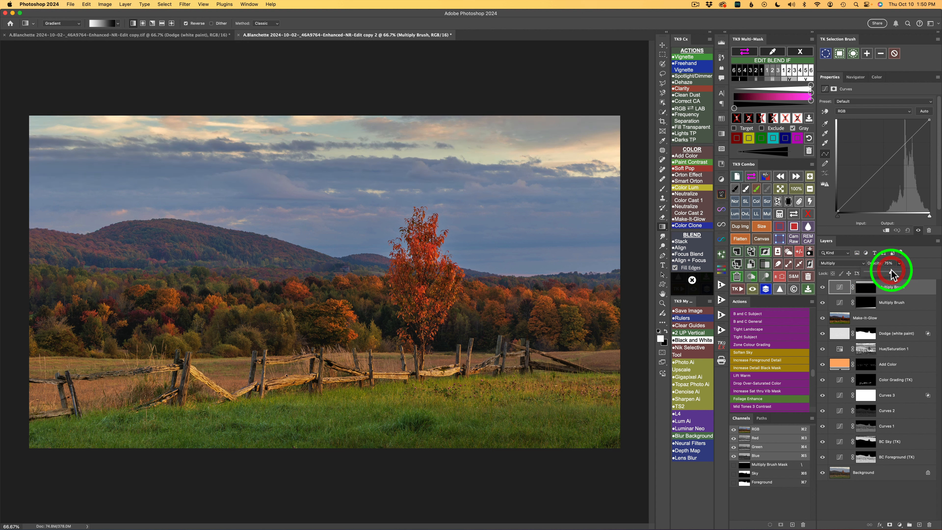
left_click(822, 287)
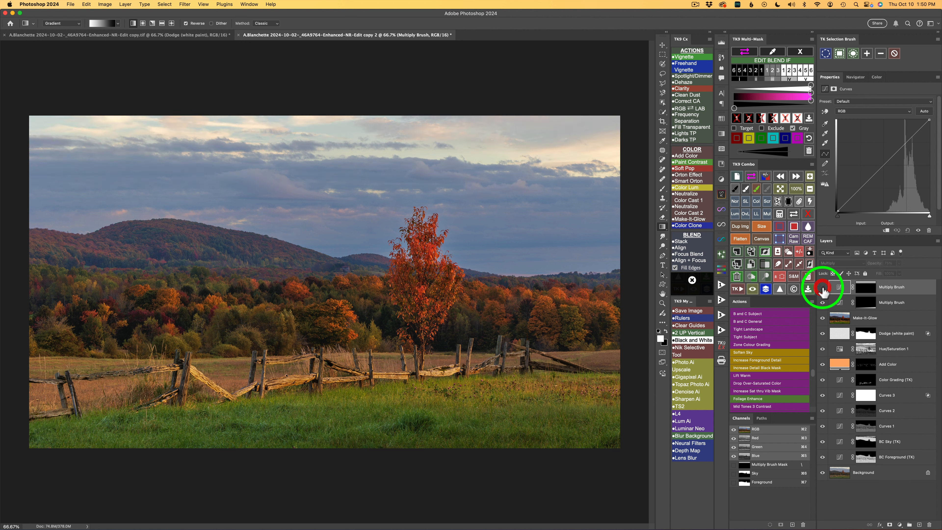
left_click(822, 288)
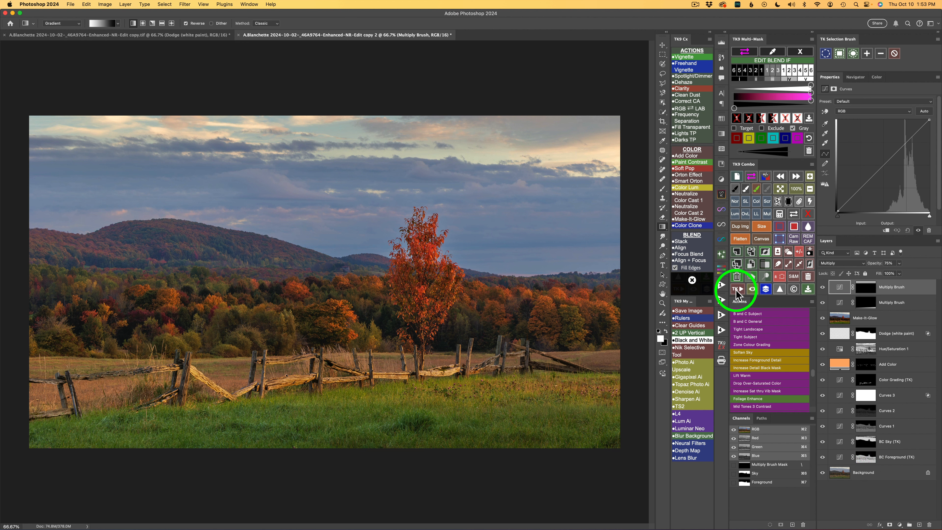
Add a Vignette layer with the suggested blur, apply Blend If preset 2 to it, and compare the result
left_click(687, 58)
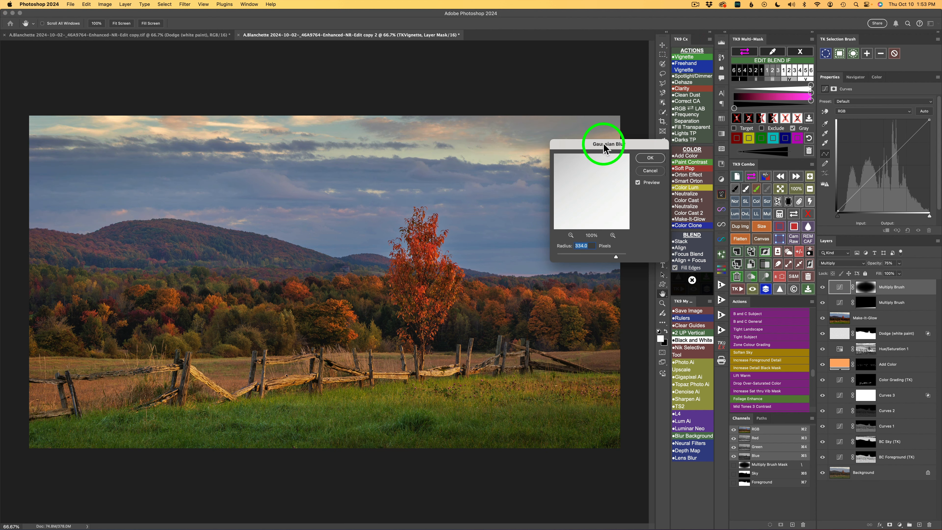
left_click(651, 159)
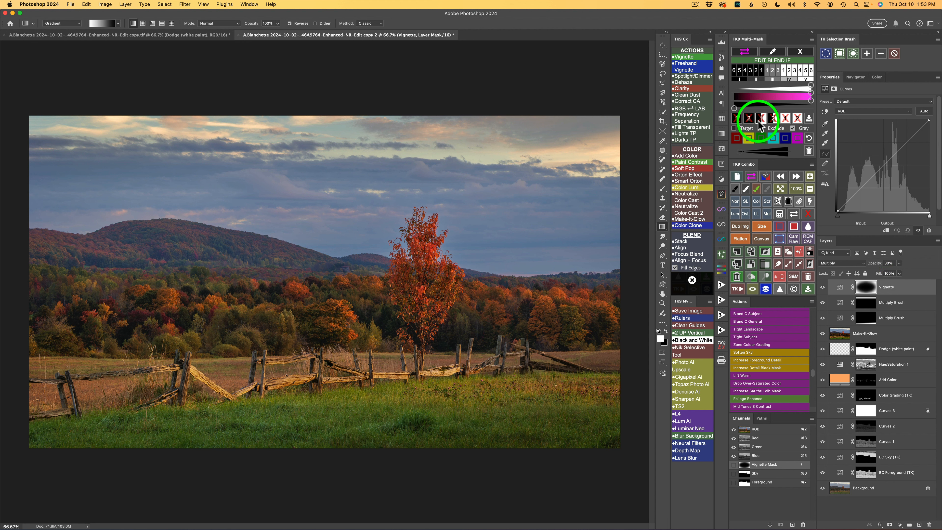
left_click(749, 119)
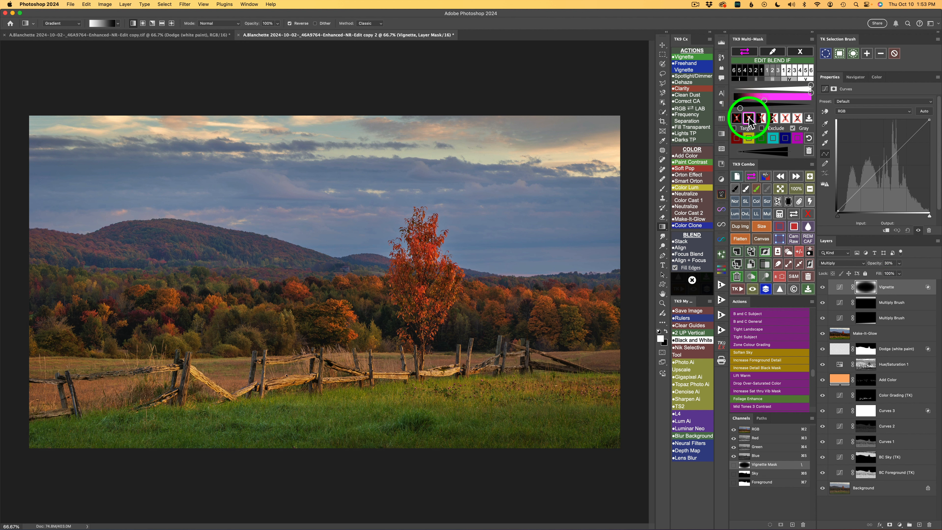
left_click(822, 287)
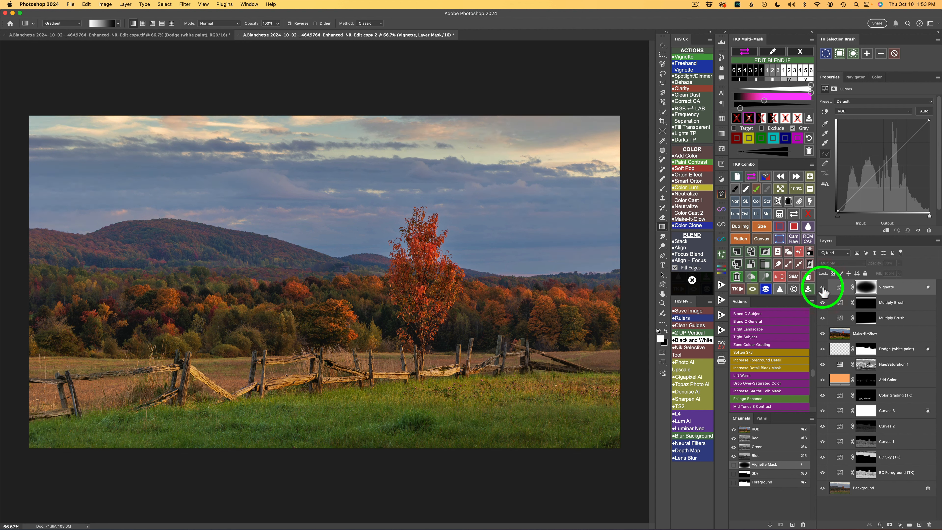
left_click(822, 287)
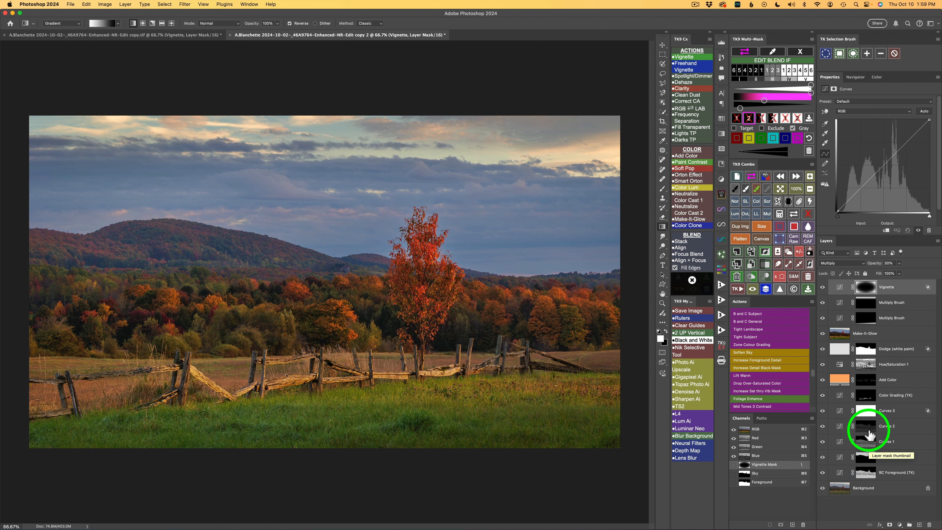
Add a Color Luminosity layer, set reds to 20, yellows to 110, greens to 34 and blues to 2, lower the cyans, and compare the result
left_click(689, 187)
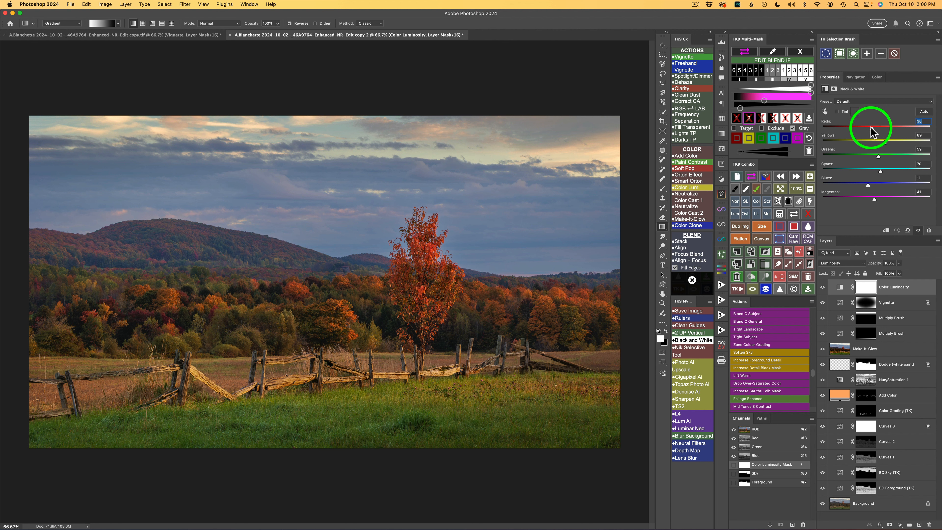
left_click_drag(871, 127, 880, 170)
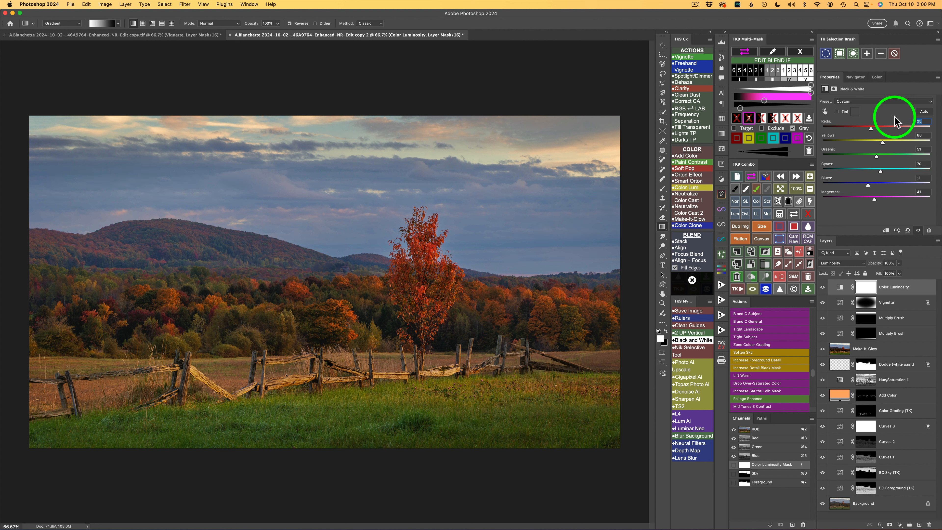
left_click(823, 288)
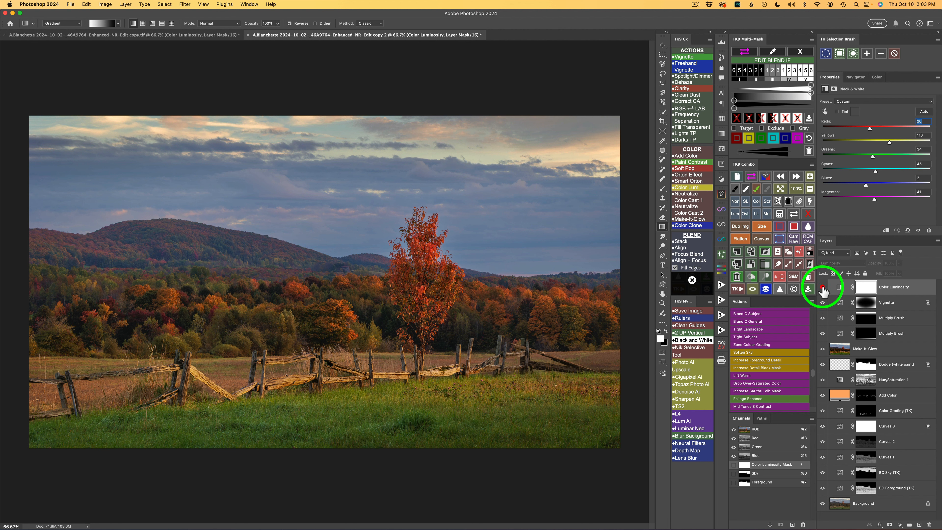
left_click(822, 288)
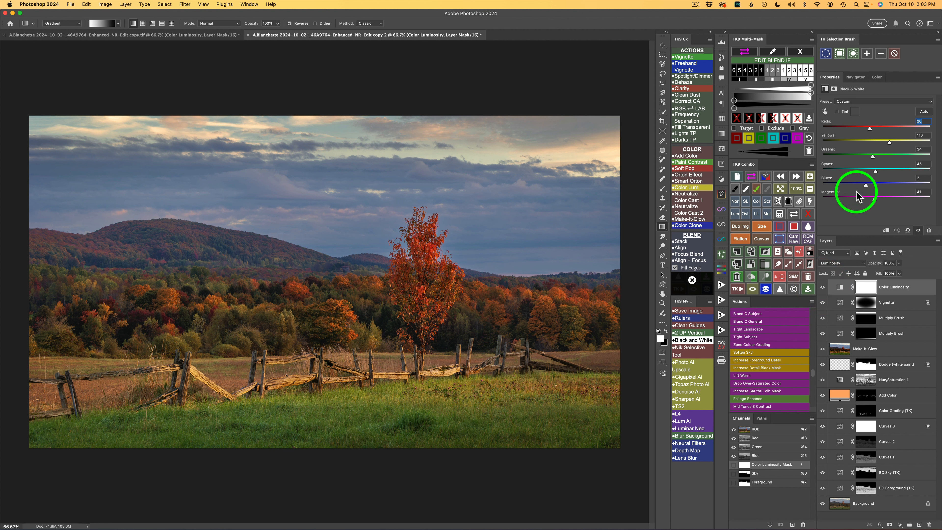
left_click(822, 288)
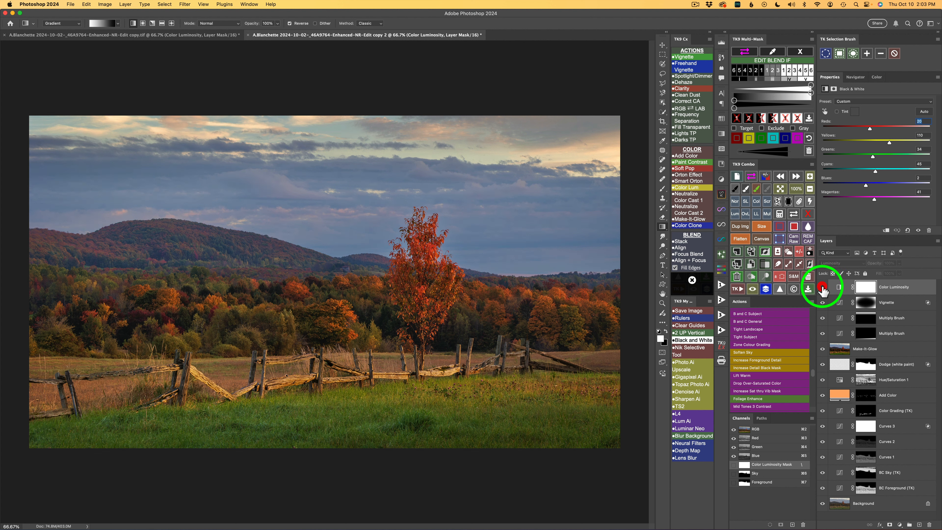
left_click(822, 289)
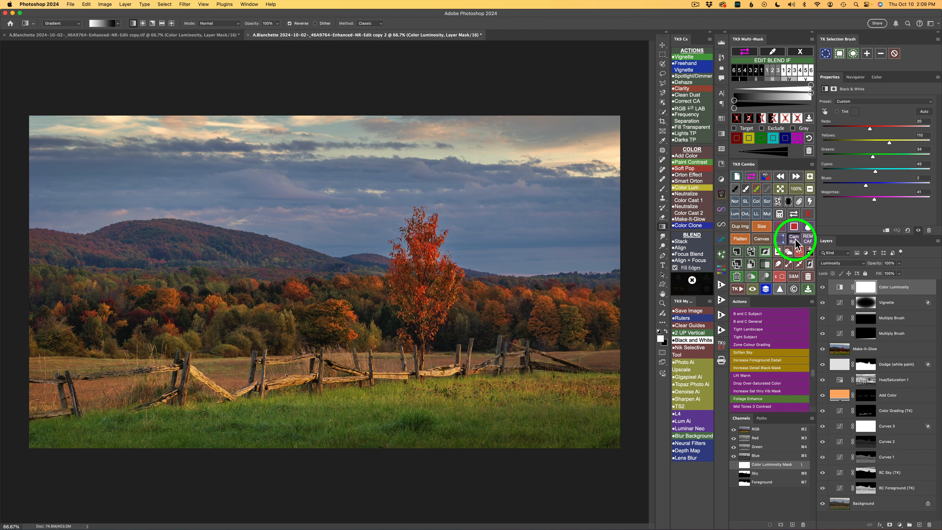
Add a Camera Raw Filter layer with Texture +37 and Clarity +21
left_click(796, 241)
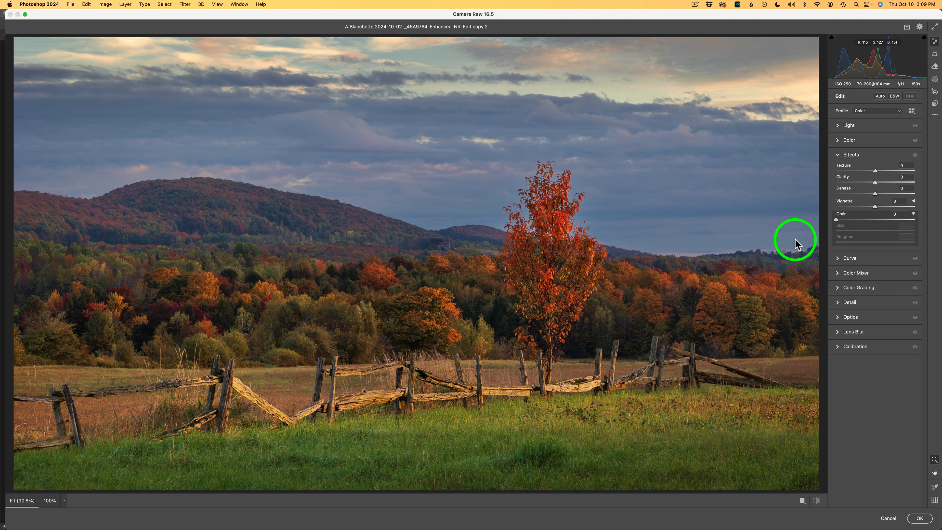
left_click(869, 156)
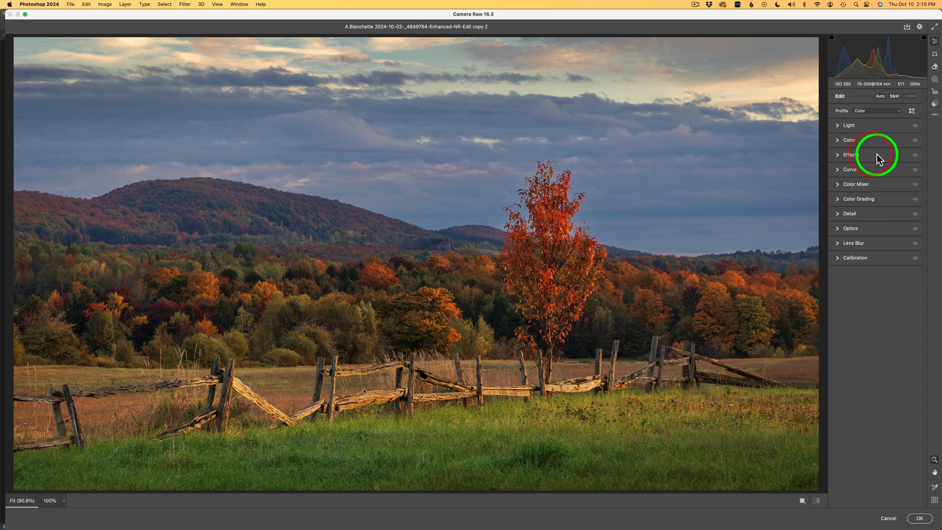
left_click(877, 155)
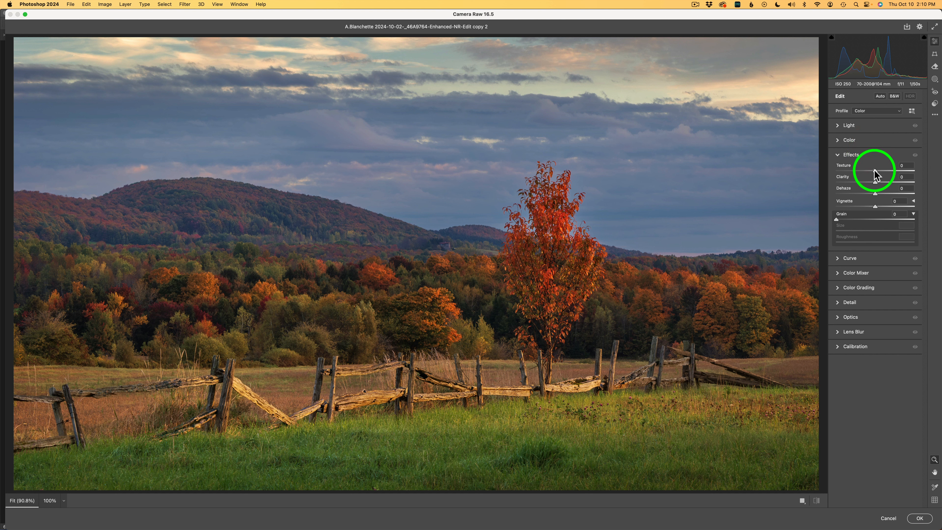
left_click_drag(875, 171, 888, 173)
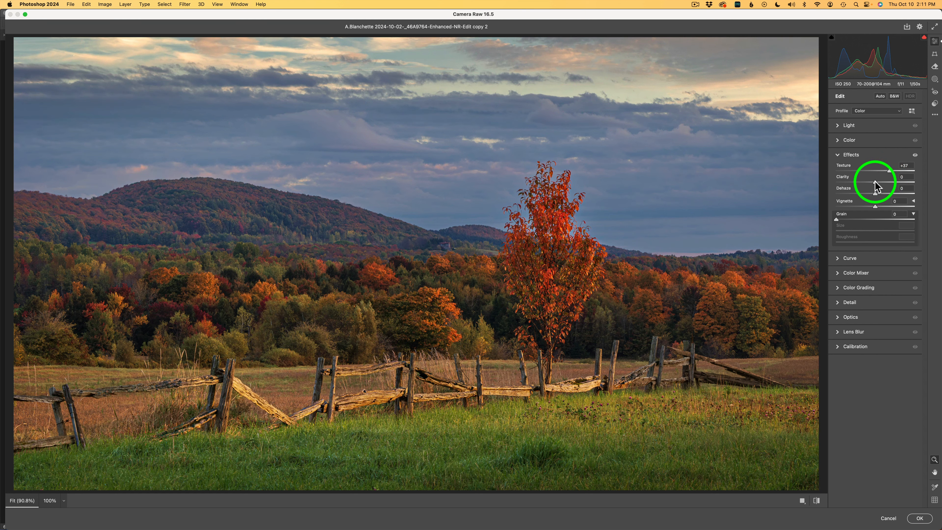
left_click_drag(875, 182, 882, 181)
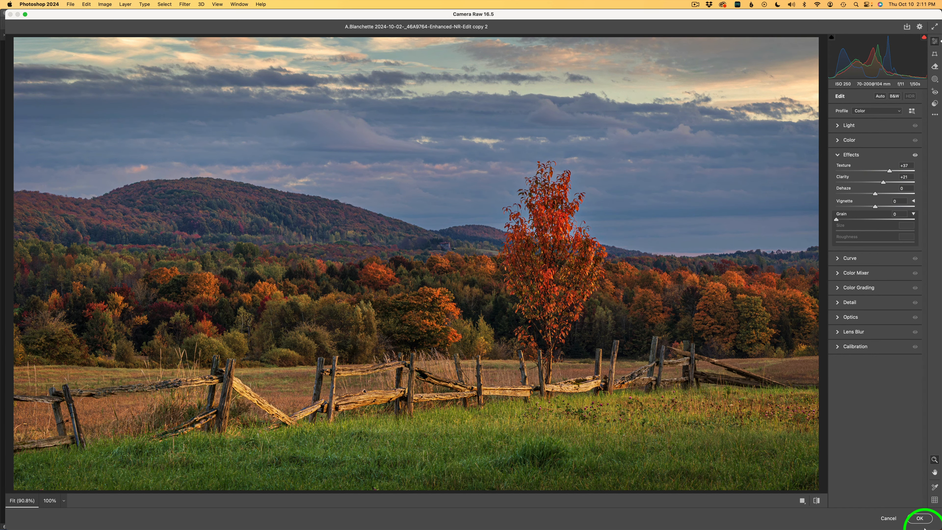
left_click(920, 519)
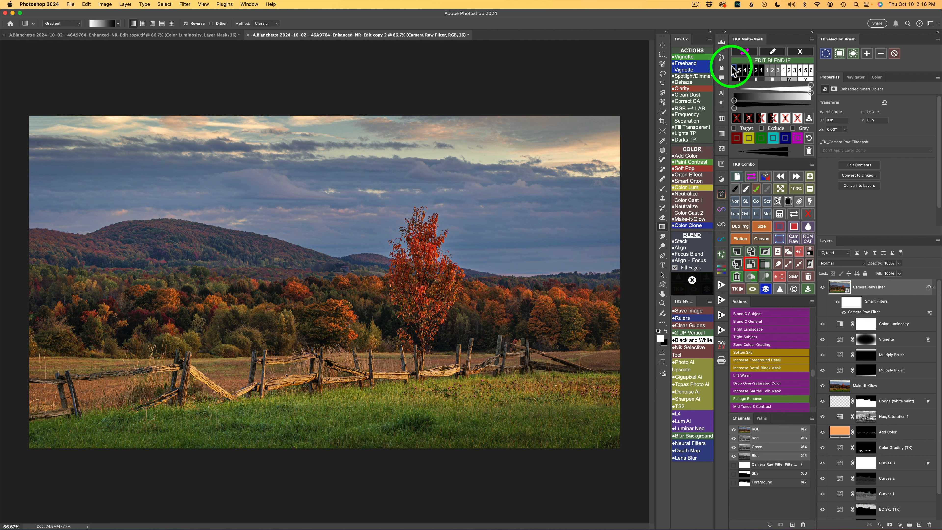
Generate a depth map of the photo and save it as a channel together with its inverse
left_click(801, 53)
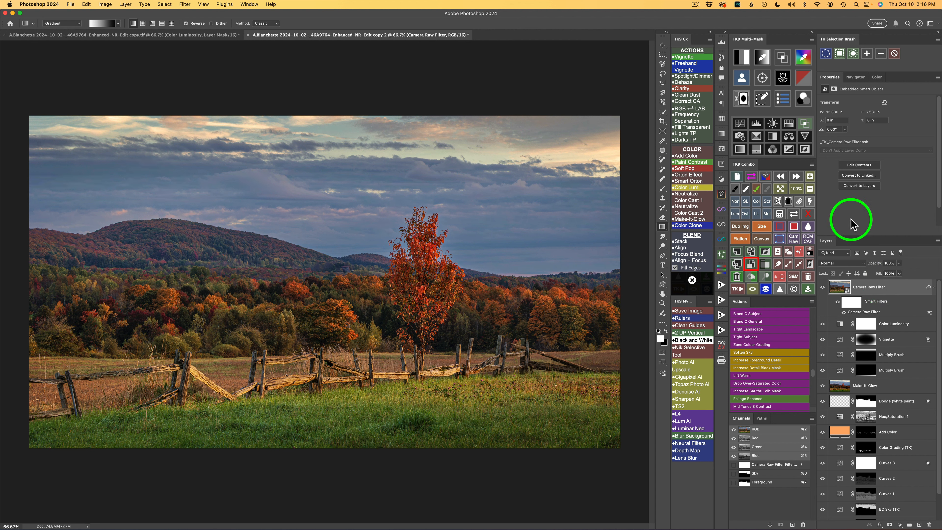
left_click(763, 79)
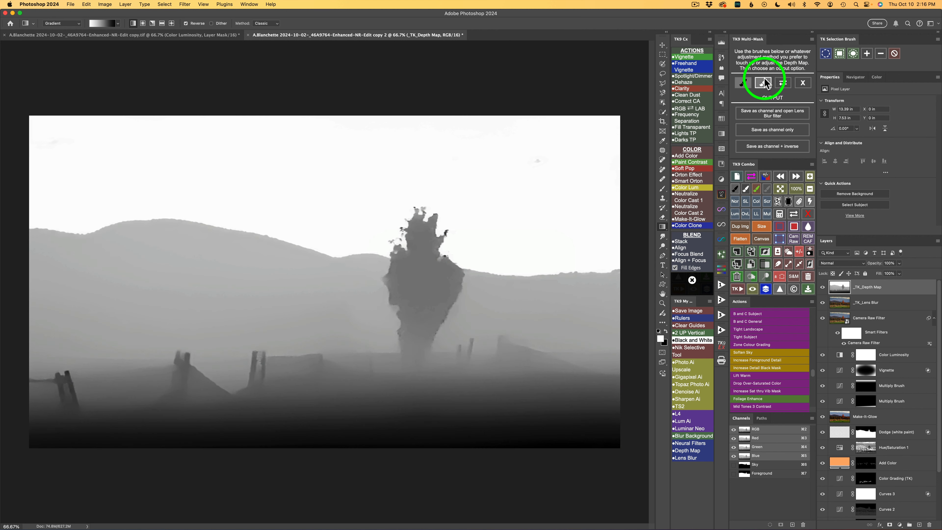
left_click(766, 149)
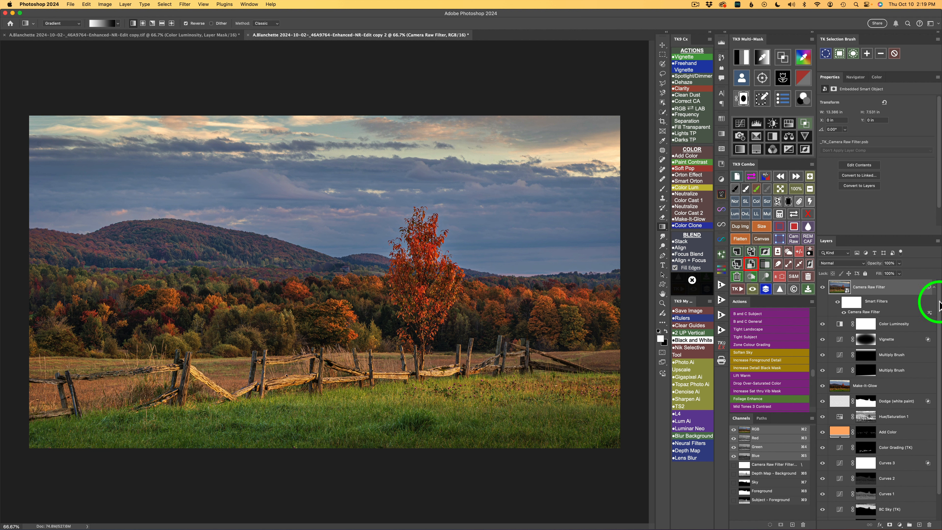
Apply the Subject - Foreground depth map channel as the layer mask of the Camera Raw Filter layer
left_click(779, 214)
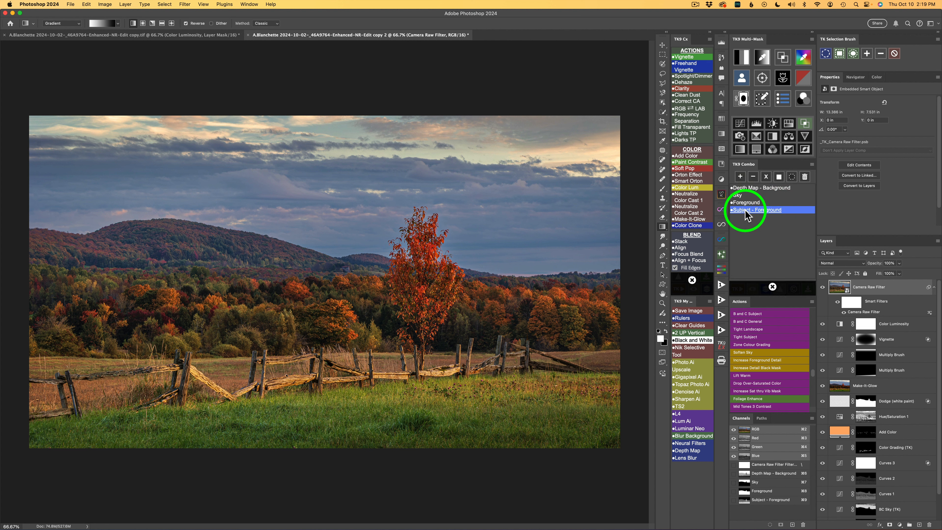
left_click(745, 210)
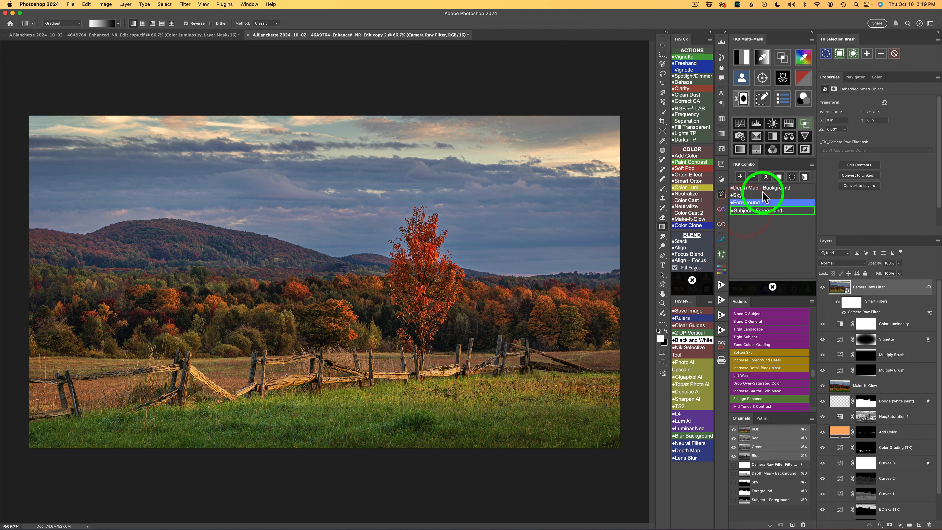
left_click(778, 175)
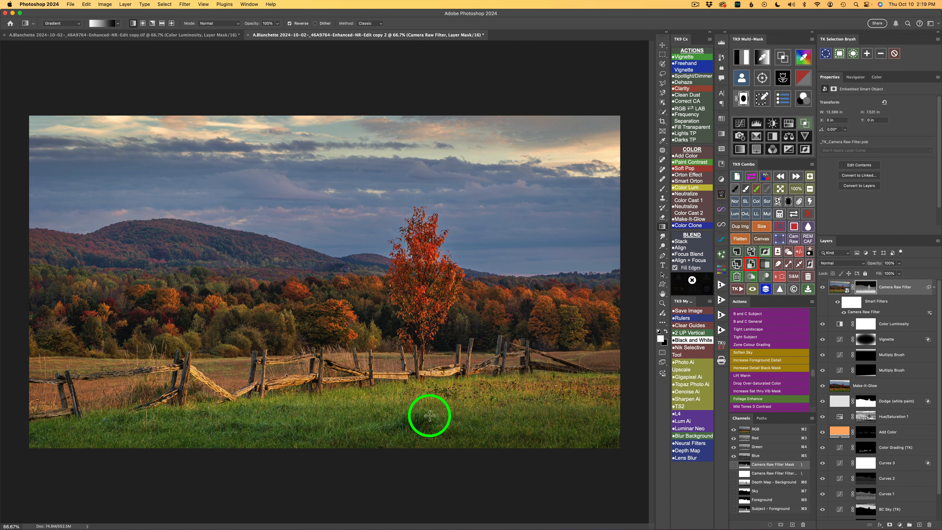
Compare the photo with and without the Camera Raw Filter layer, and compare the complete edit with the original Background
left_click(822, 287)
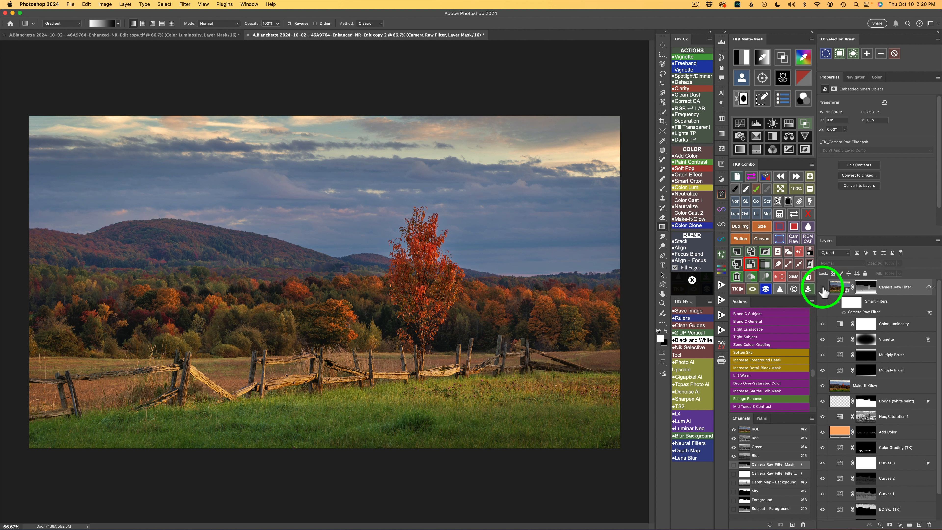
left_click(822, 287)
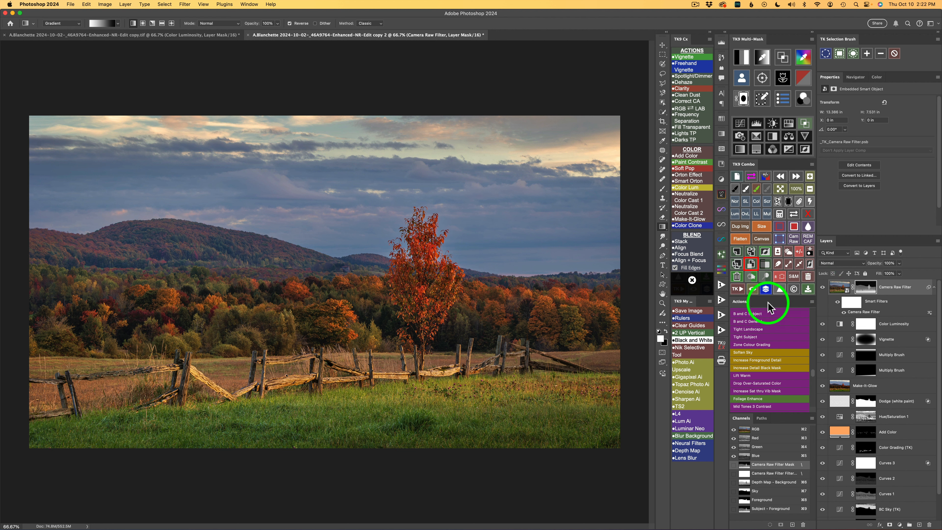
left_click(765, 290)
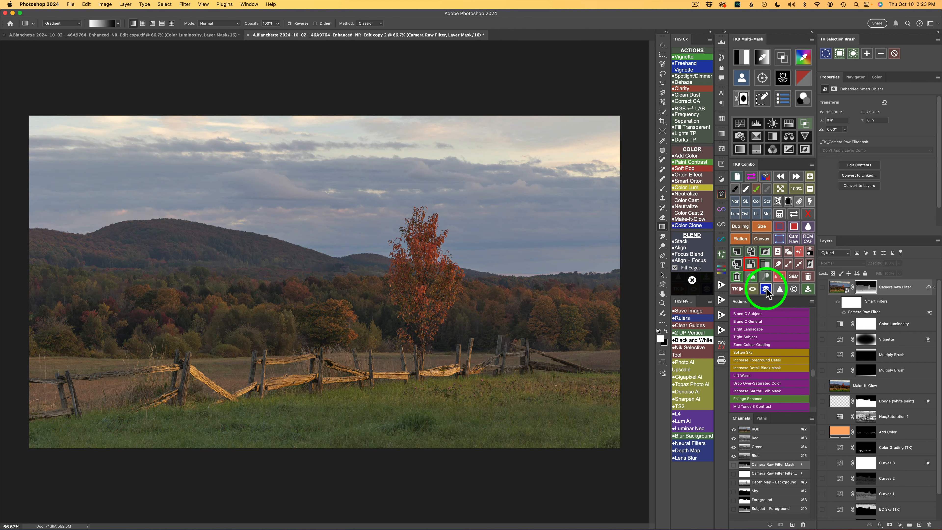
left_click(766, 290)
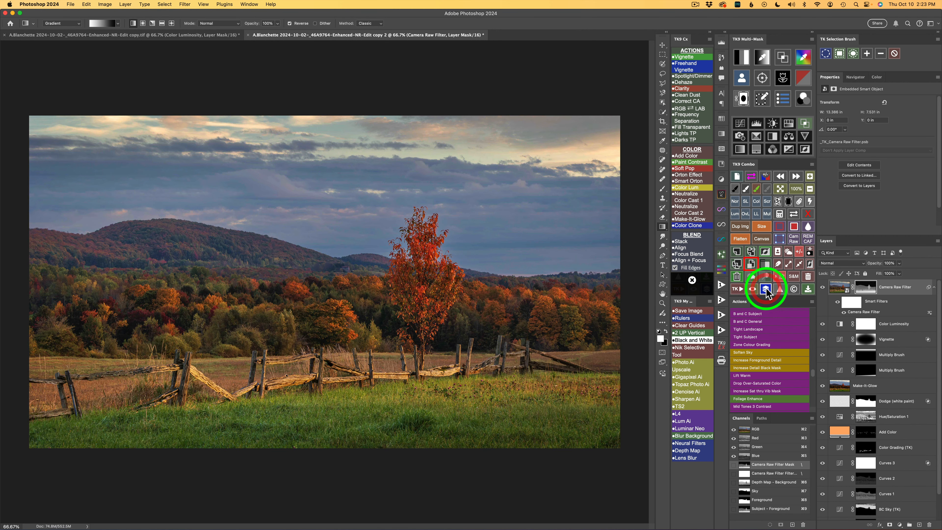